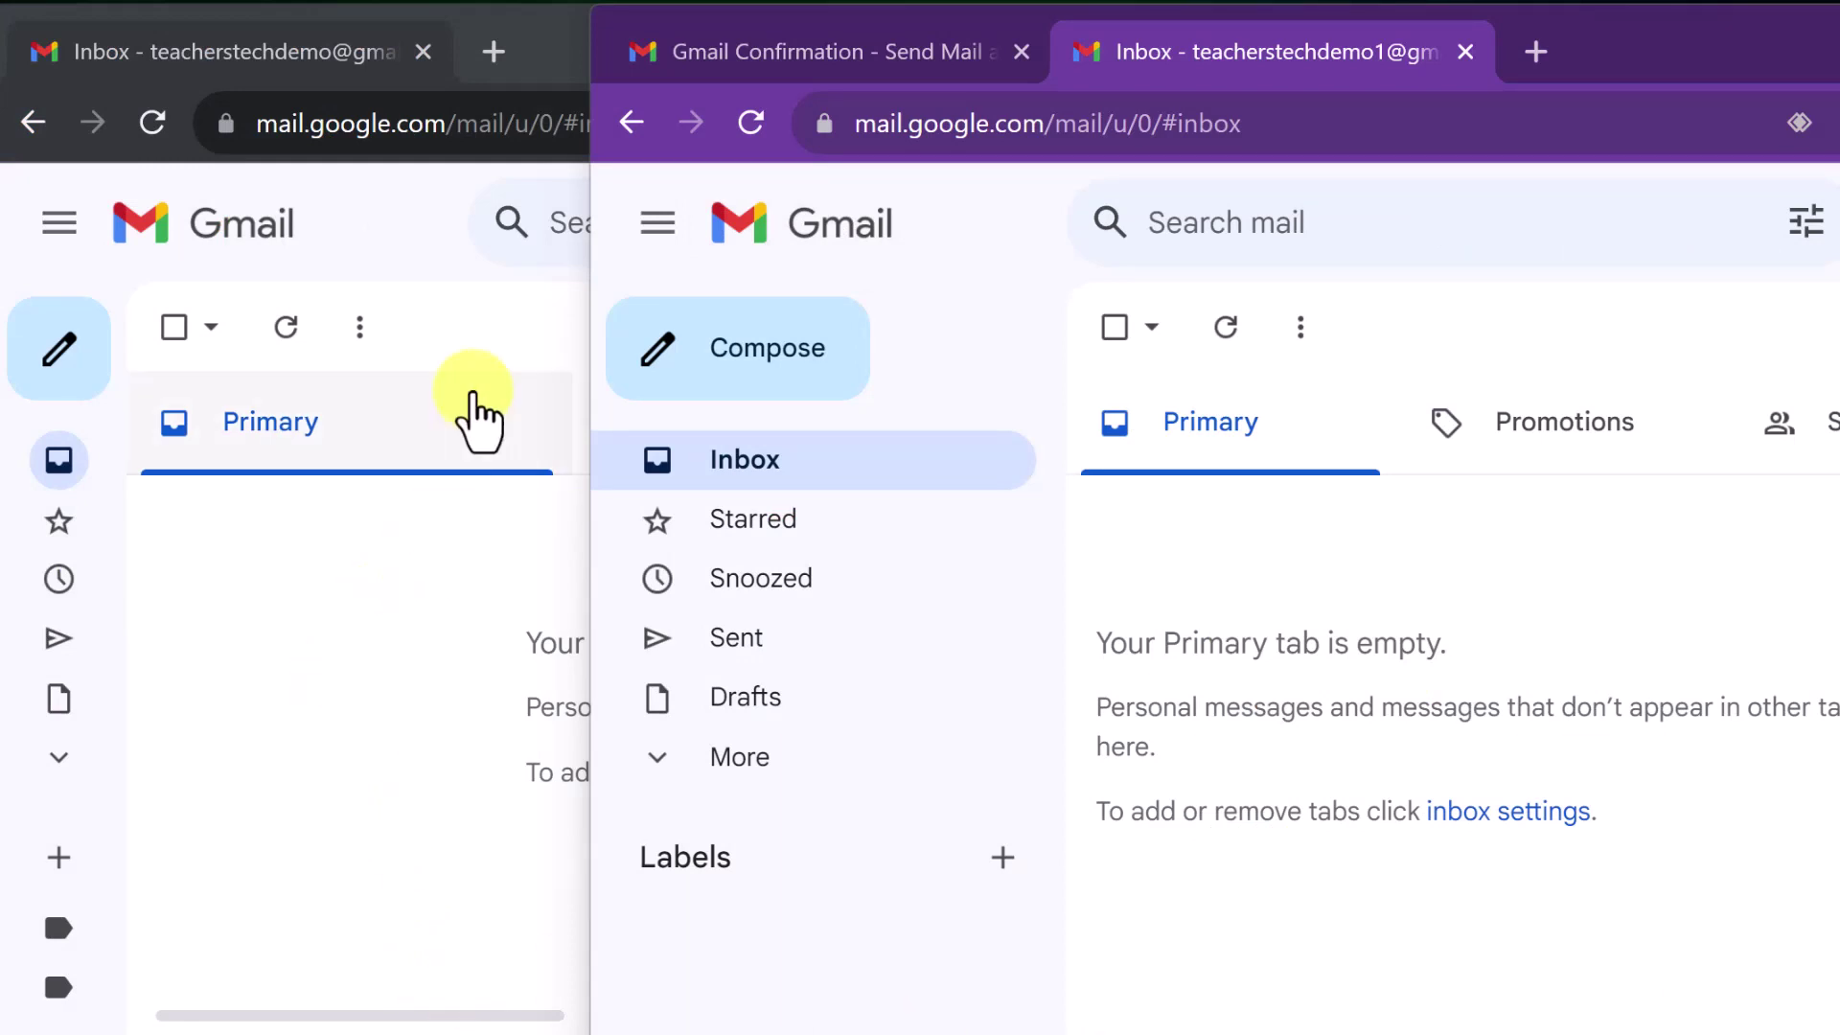
Bring the main account's maximized Gmail window in front of the second account's purple window
click(477, 413)
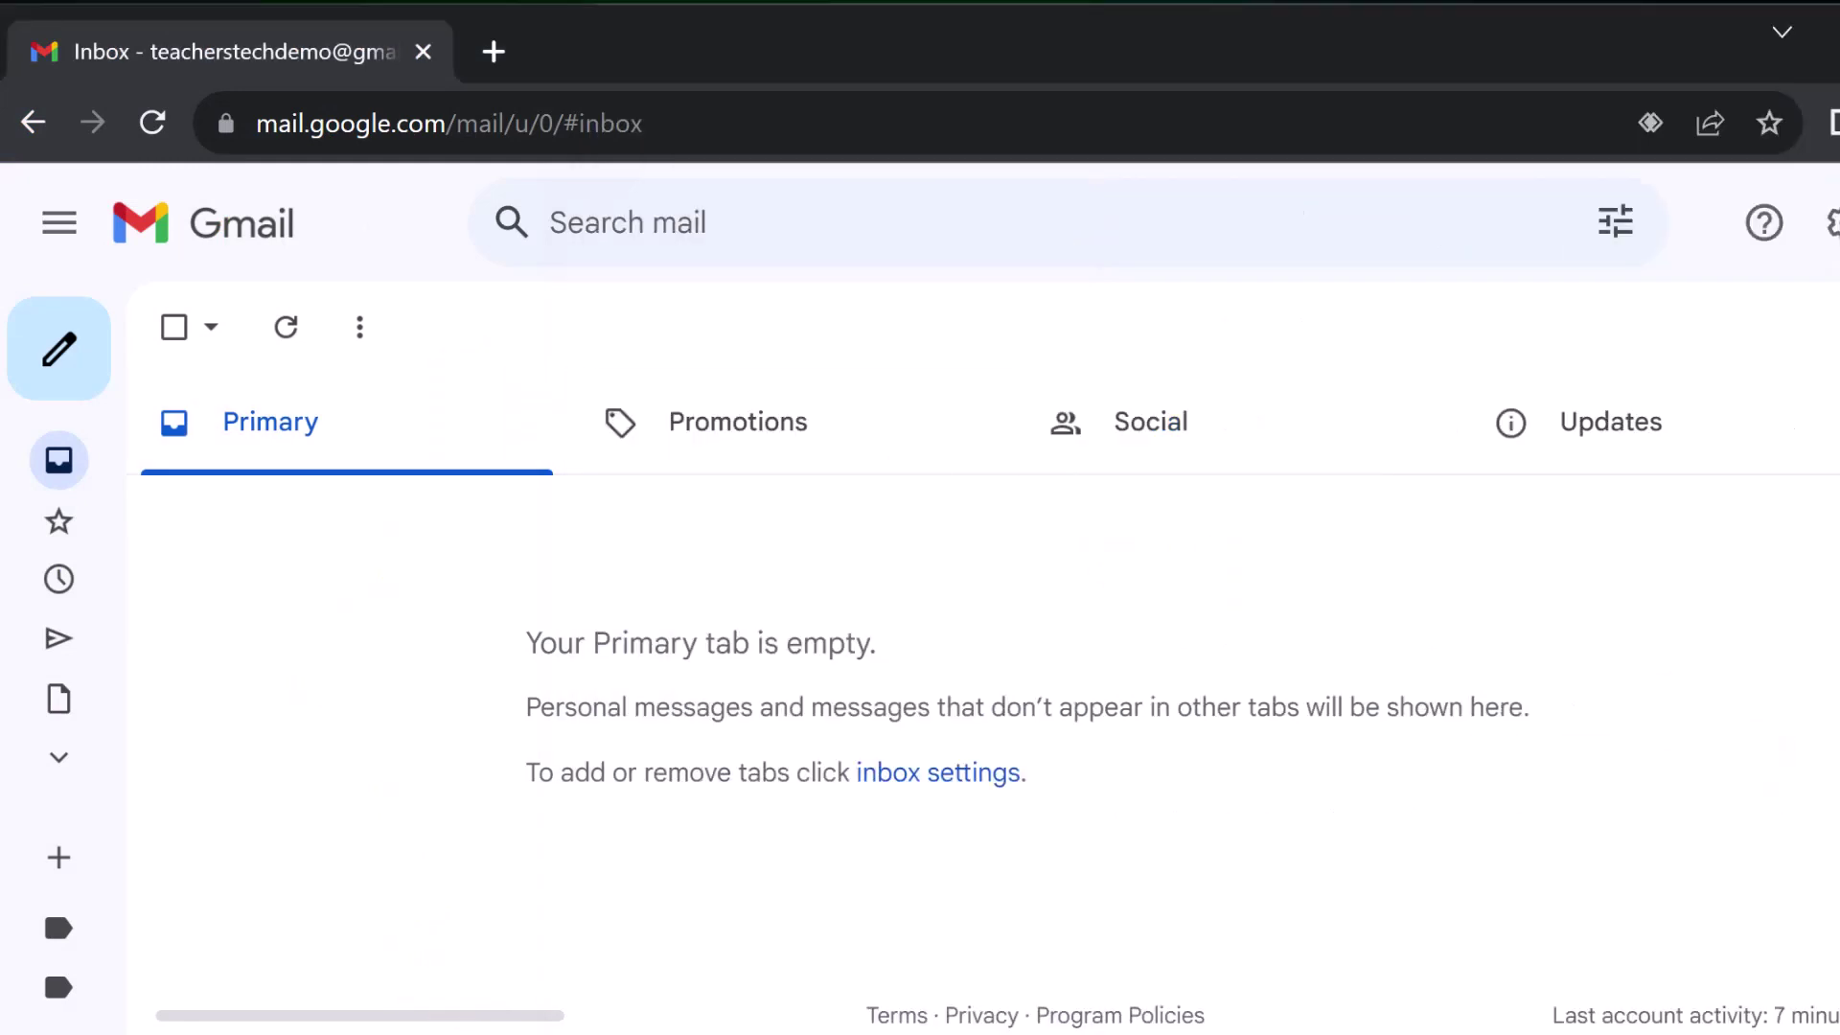
key(alt+Tab)
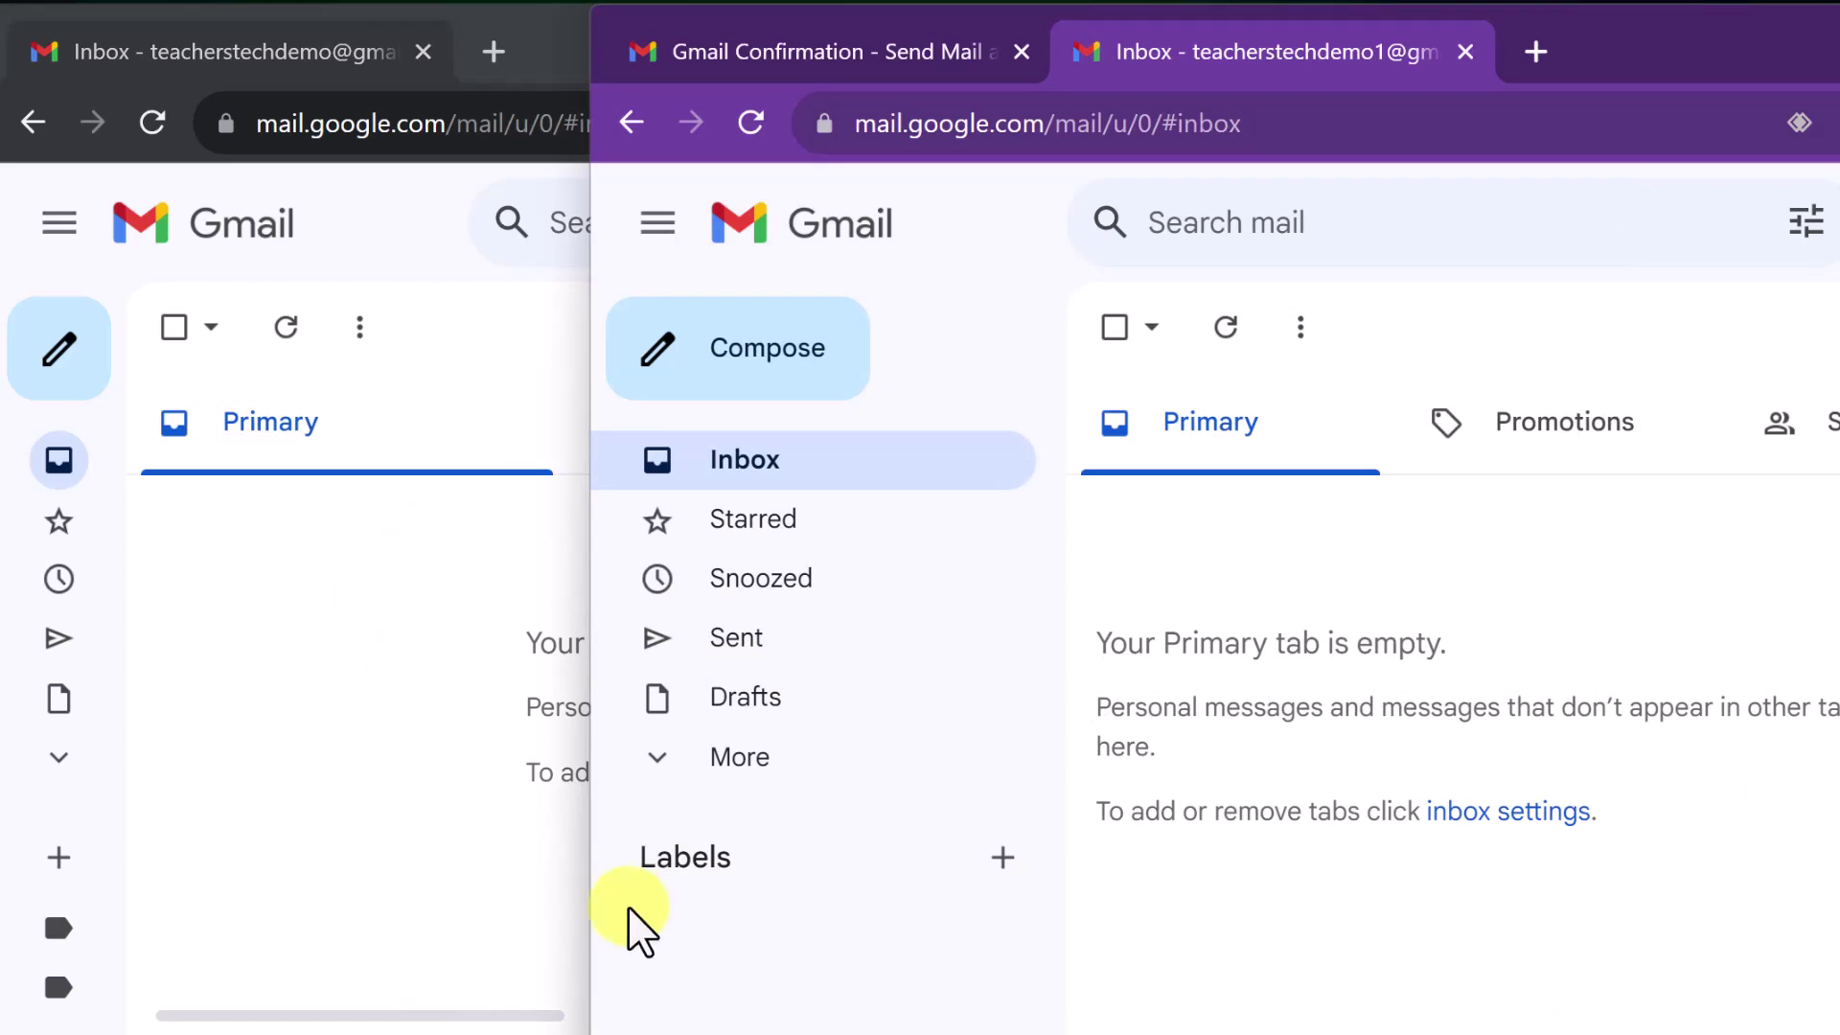
click(343, 875)
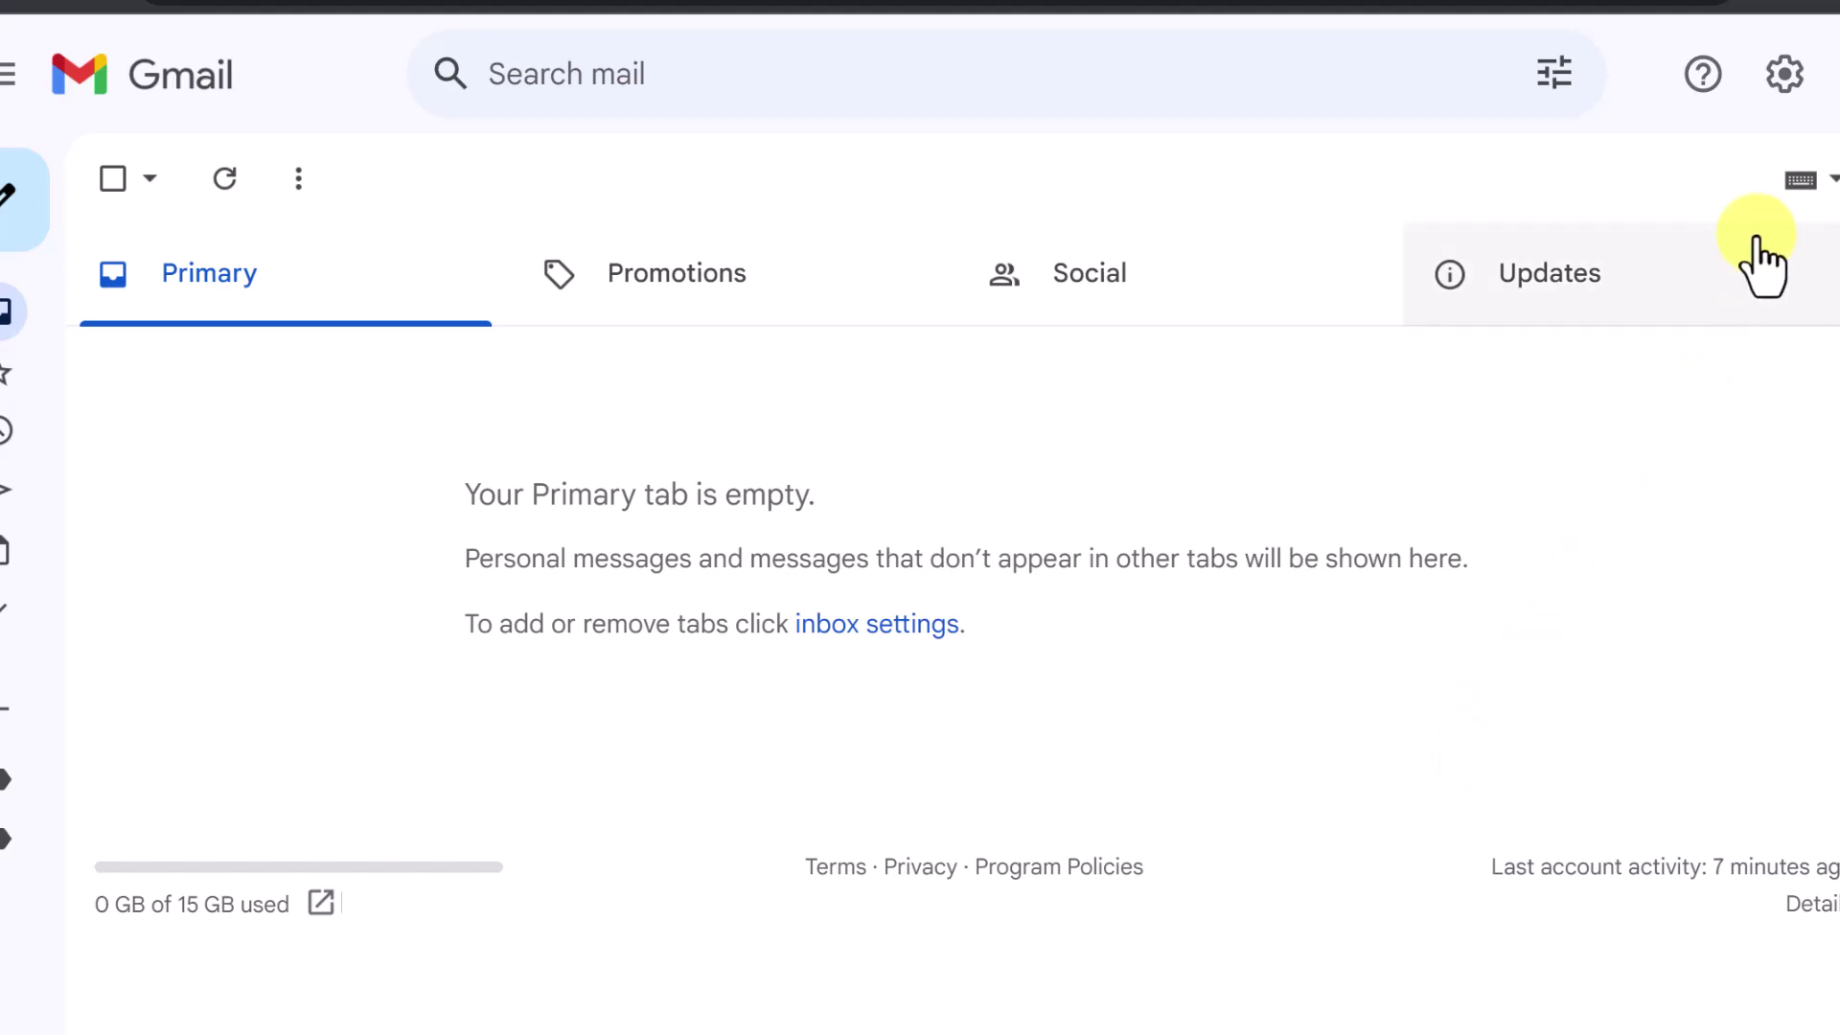
Open Gmail's full settings on Accounts and Import, scrolled down to Send mail as
click(1785, 79)
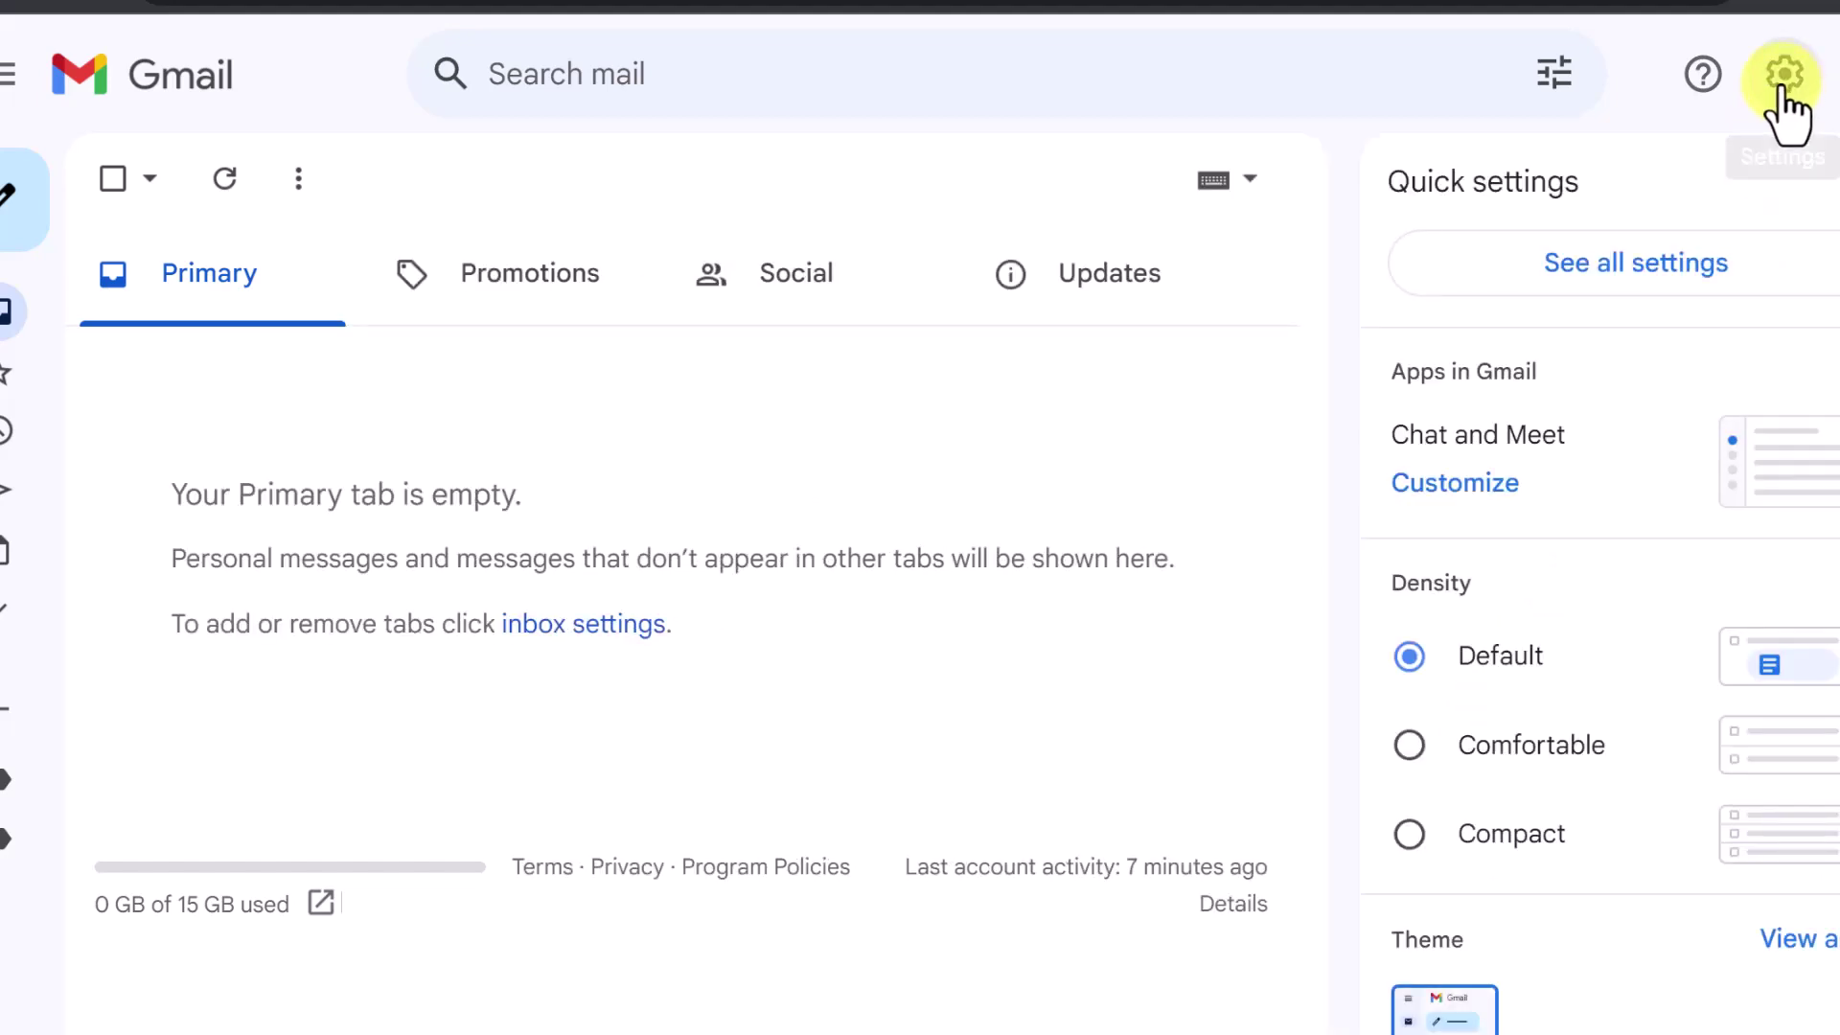
click(1672, 306)
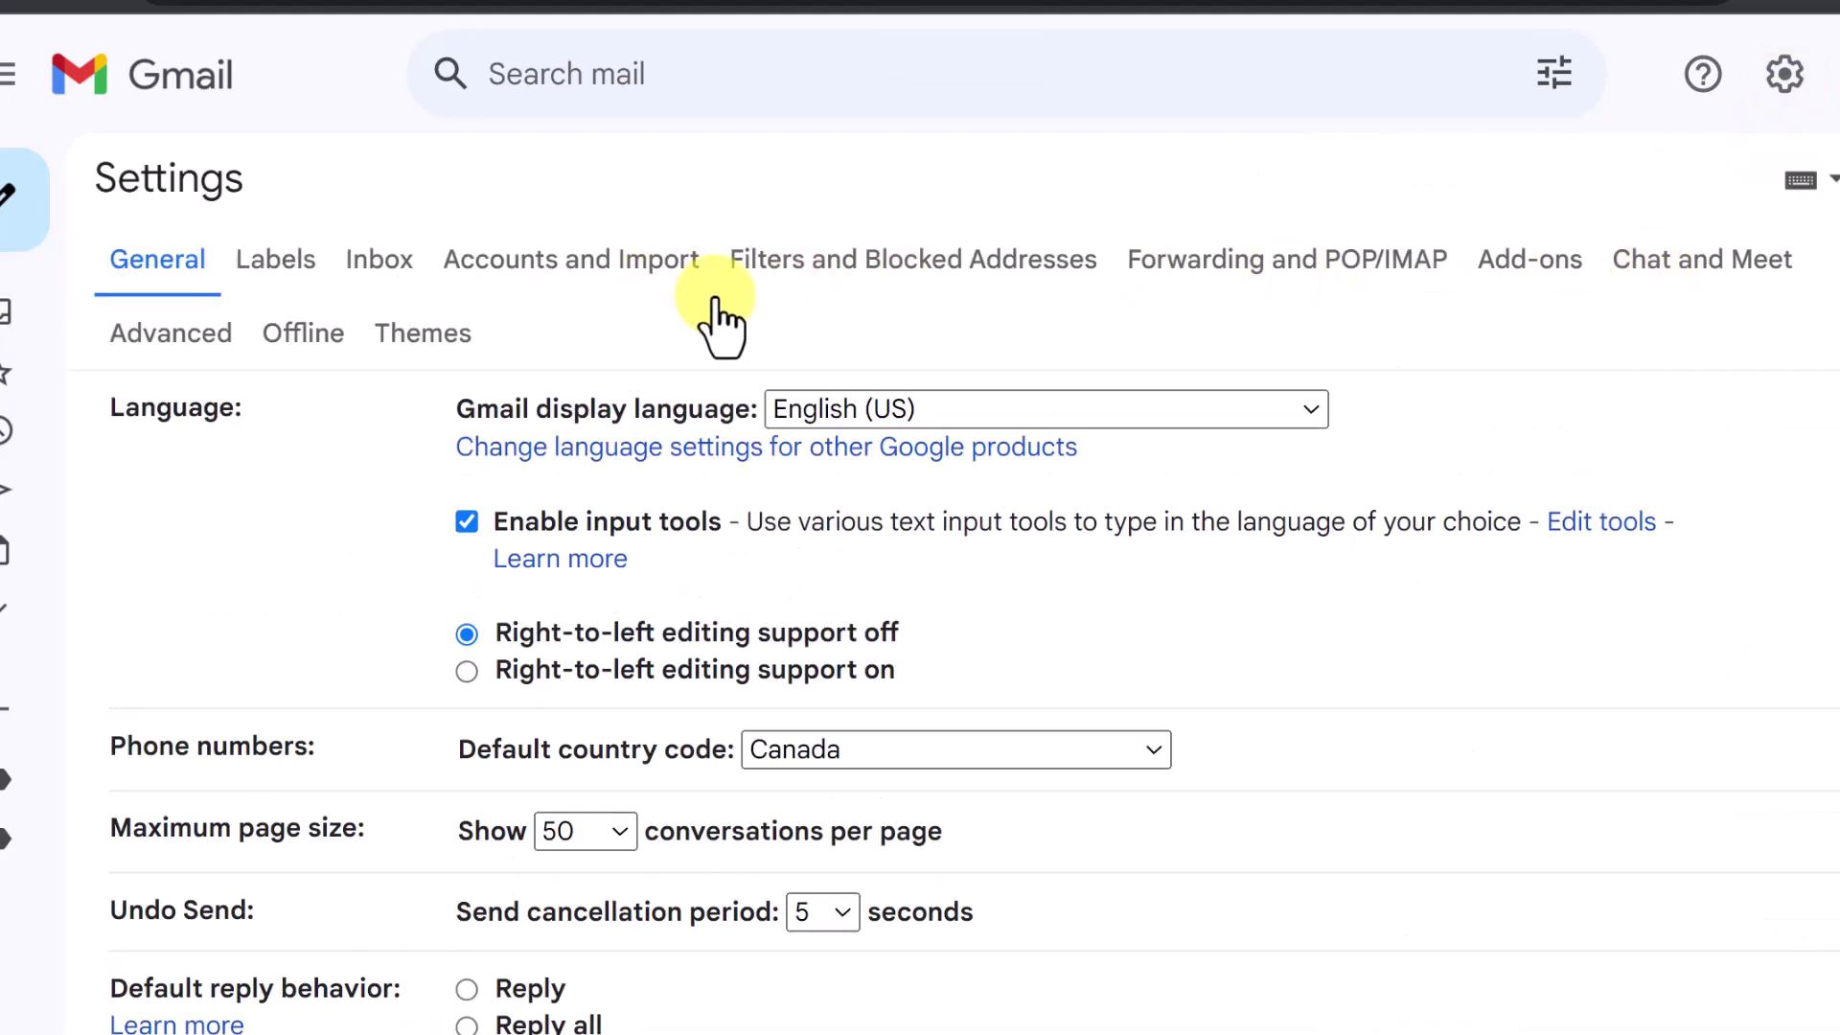
click(671, 288)
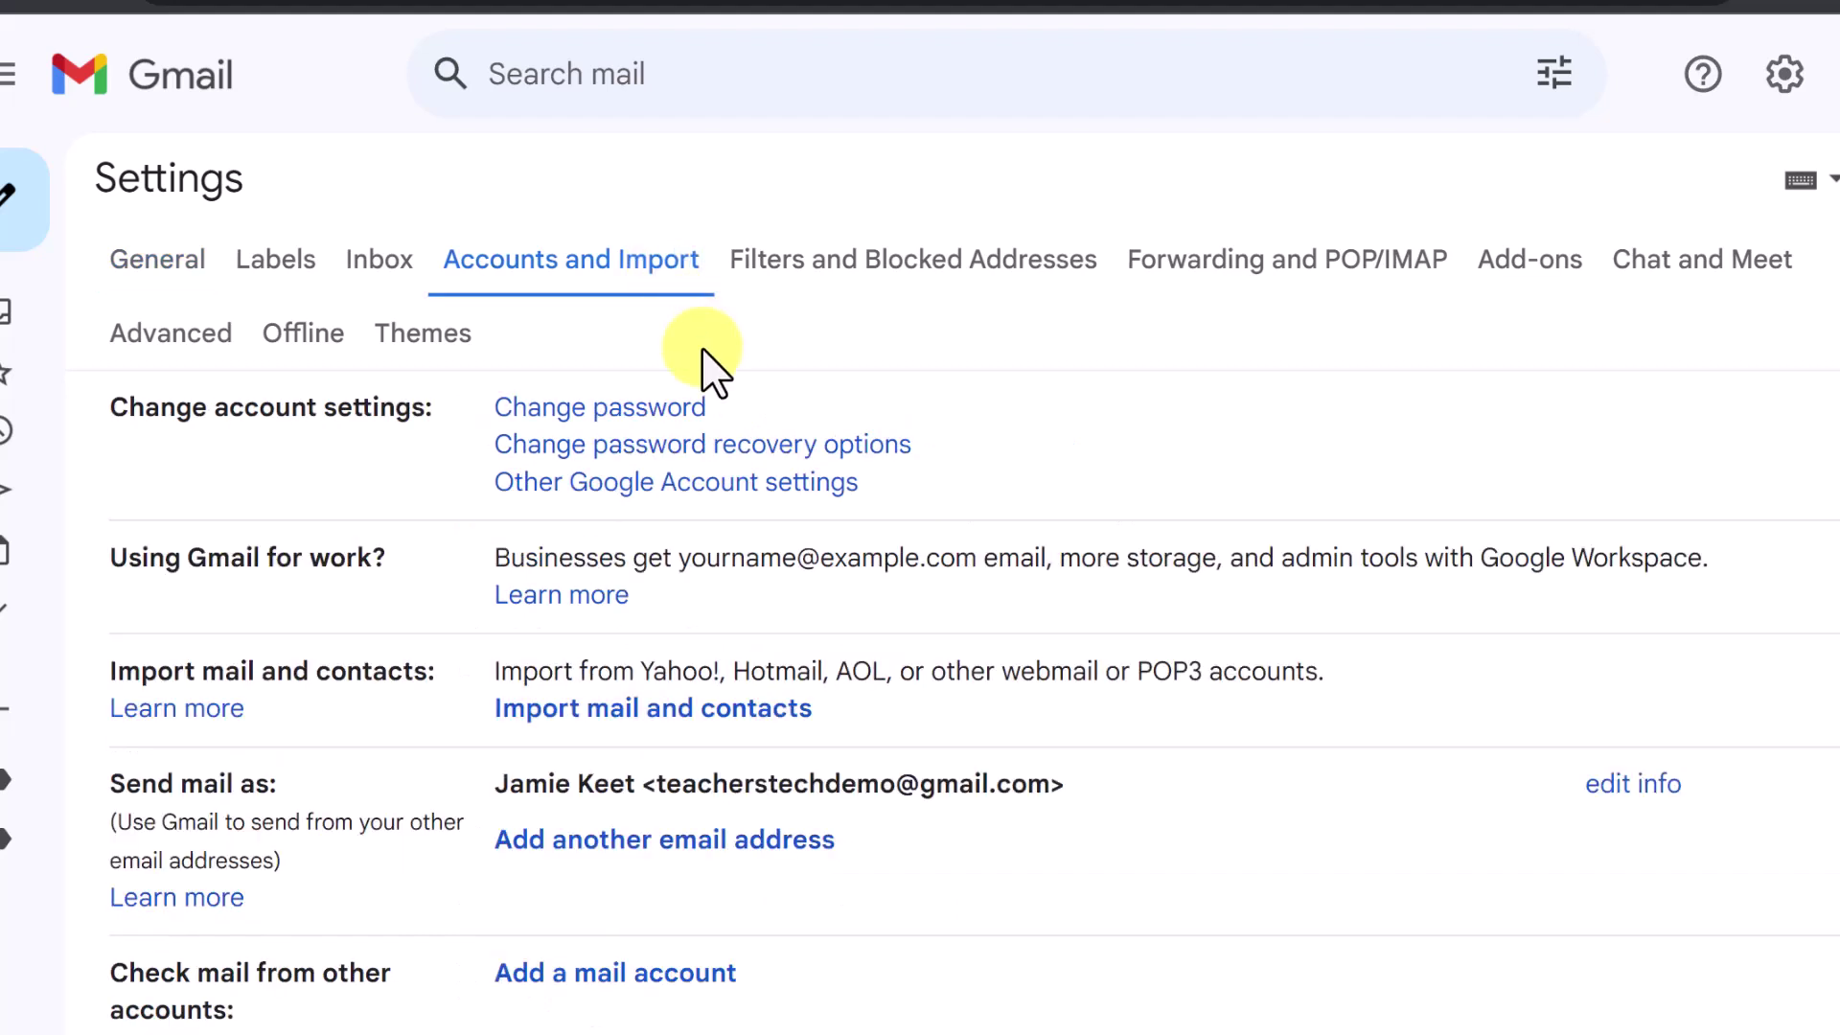
scroll(848, 640, down, 2)
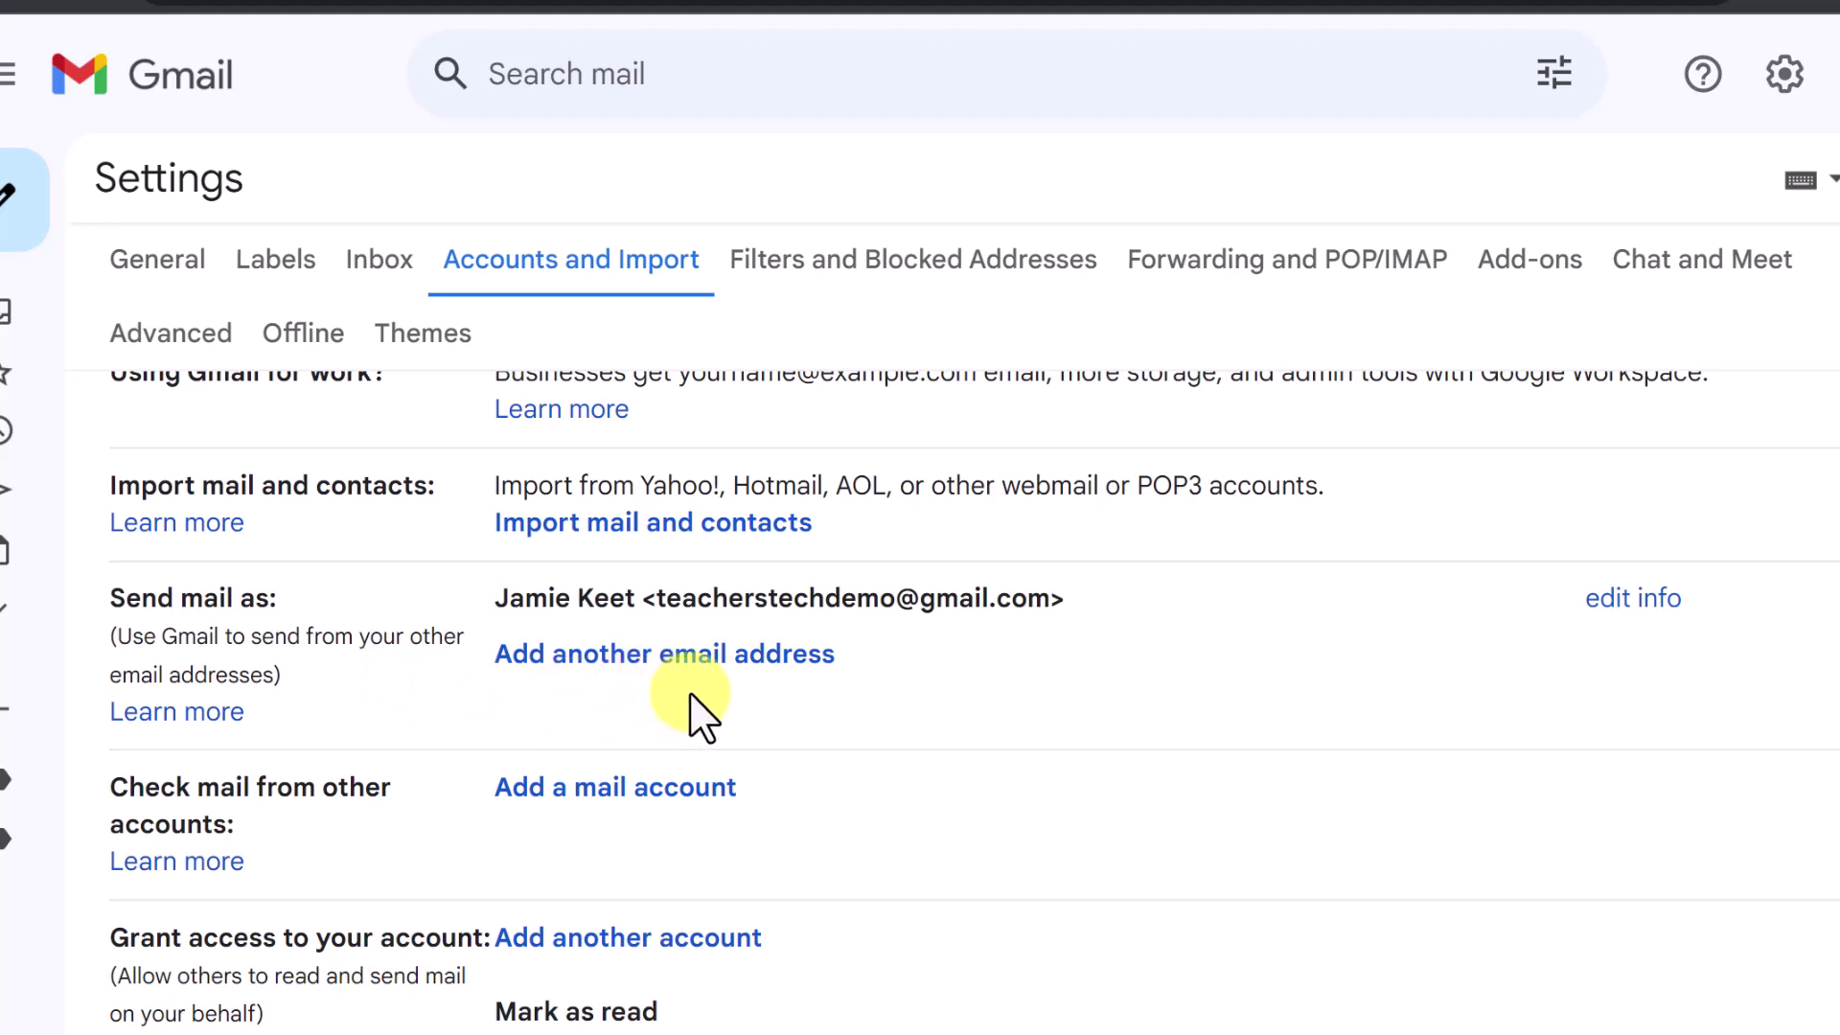
Add the second account's address as send-as alias named 'Demo' and send its verification email
click(764, 661)
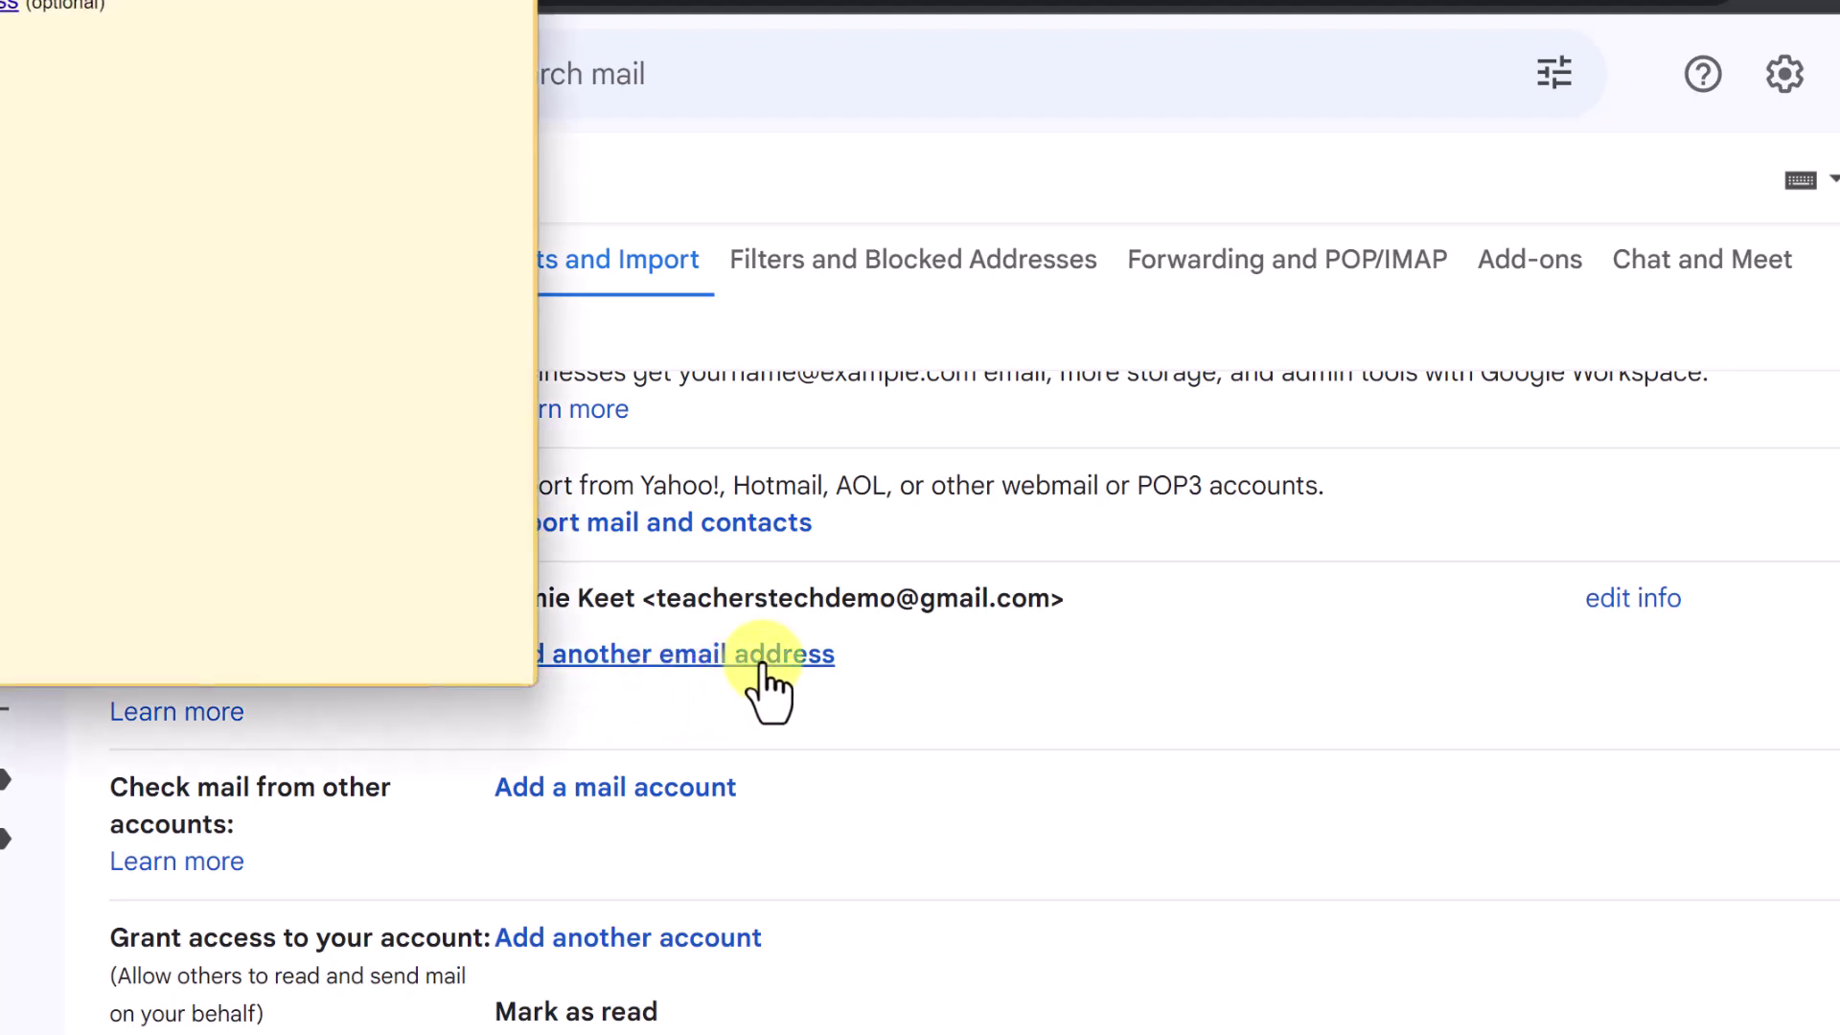
drag(882, 345, 655, 345)
text(Demo)
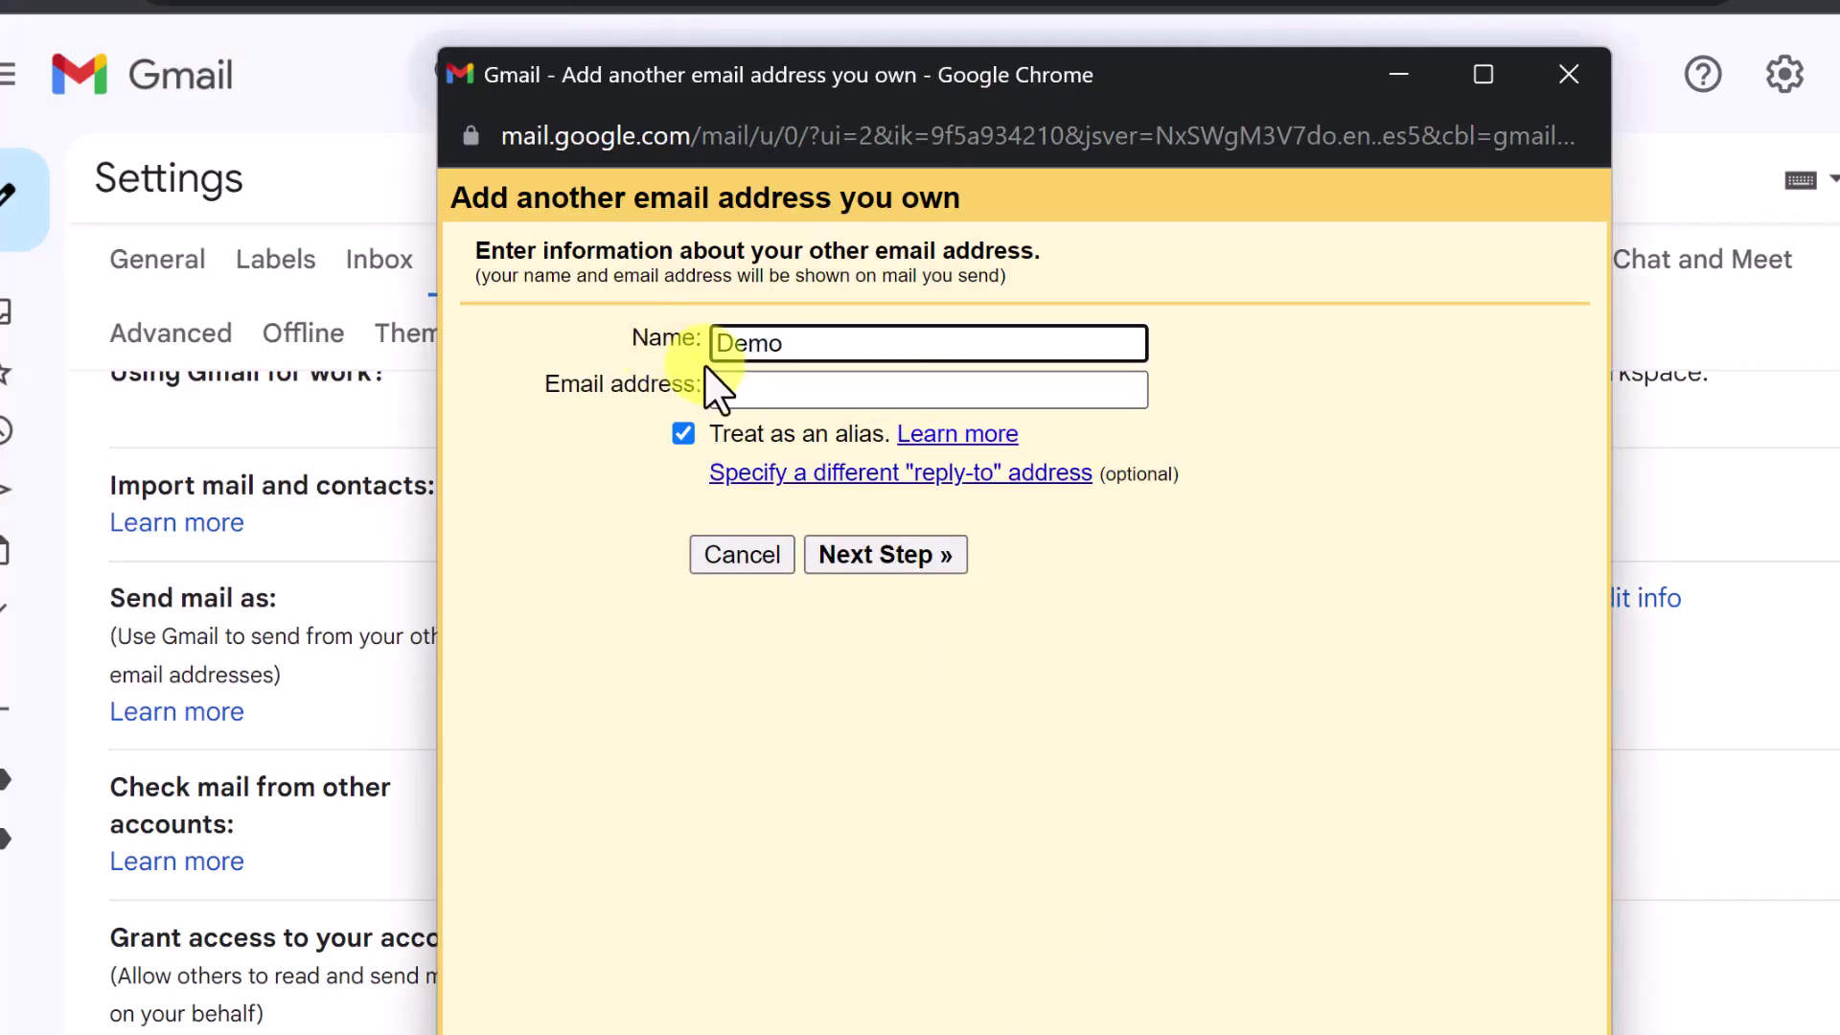
click(767, 389)
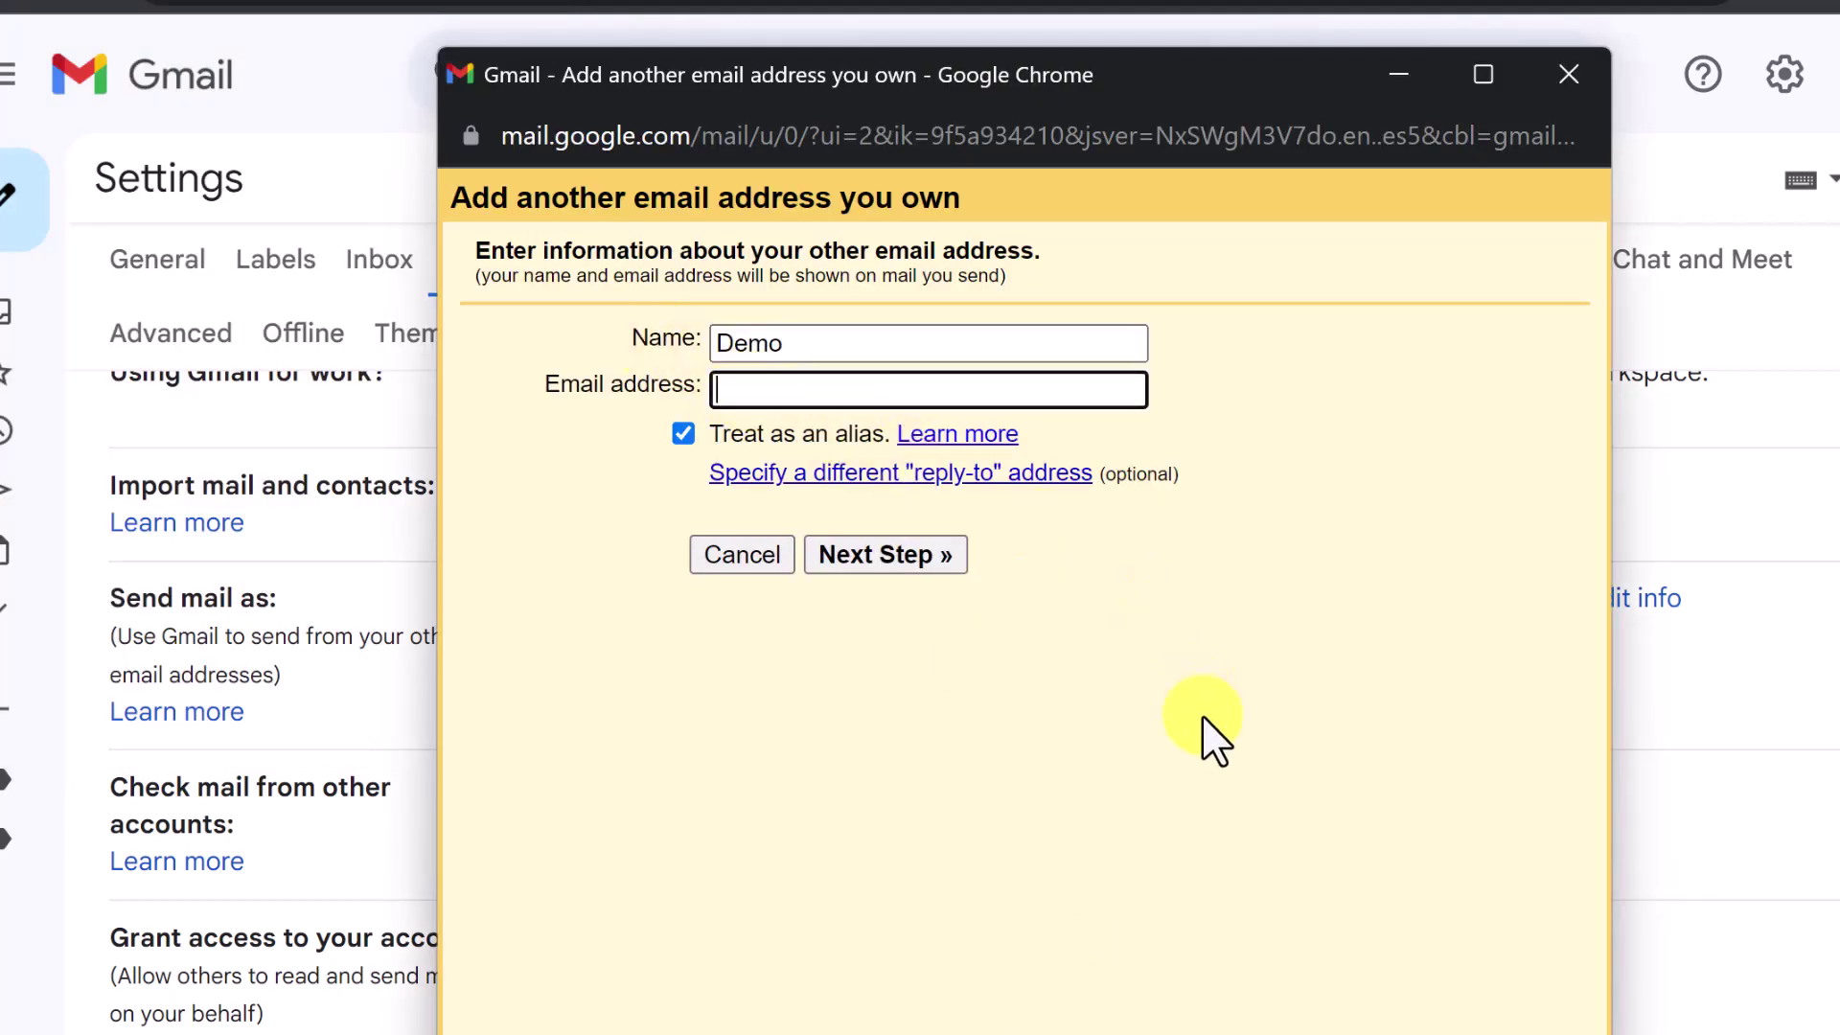
key(ctrl+v)
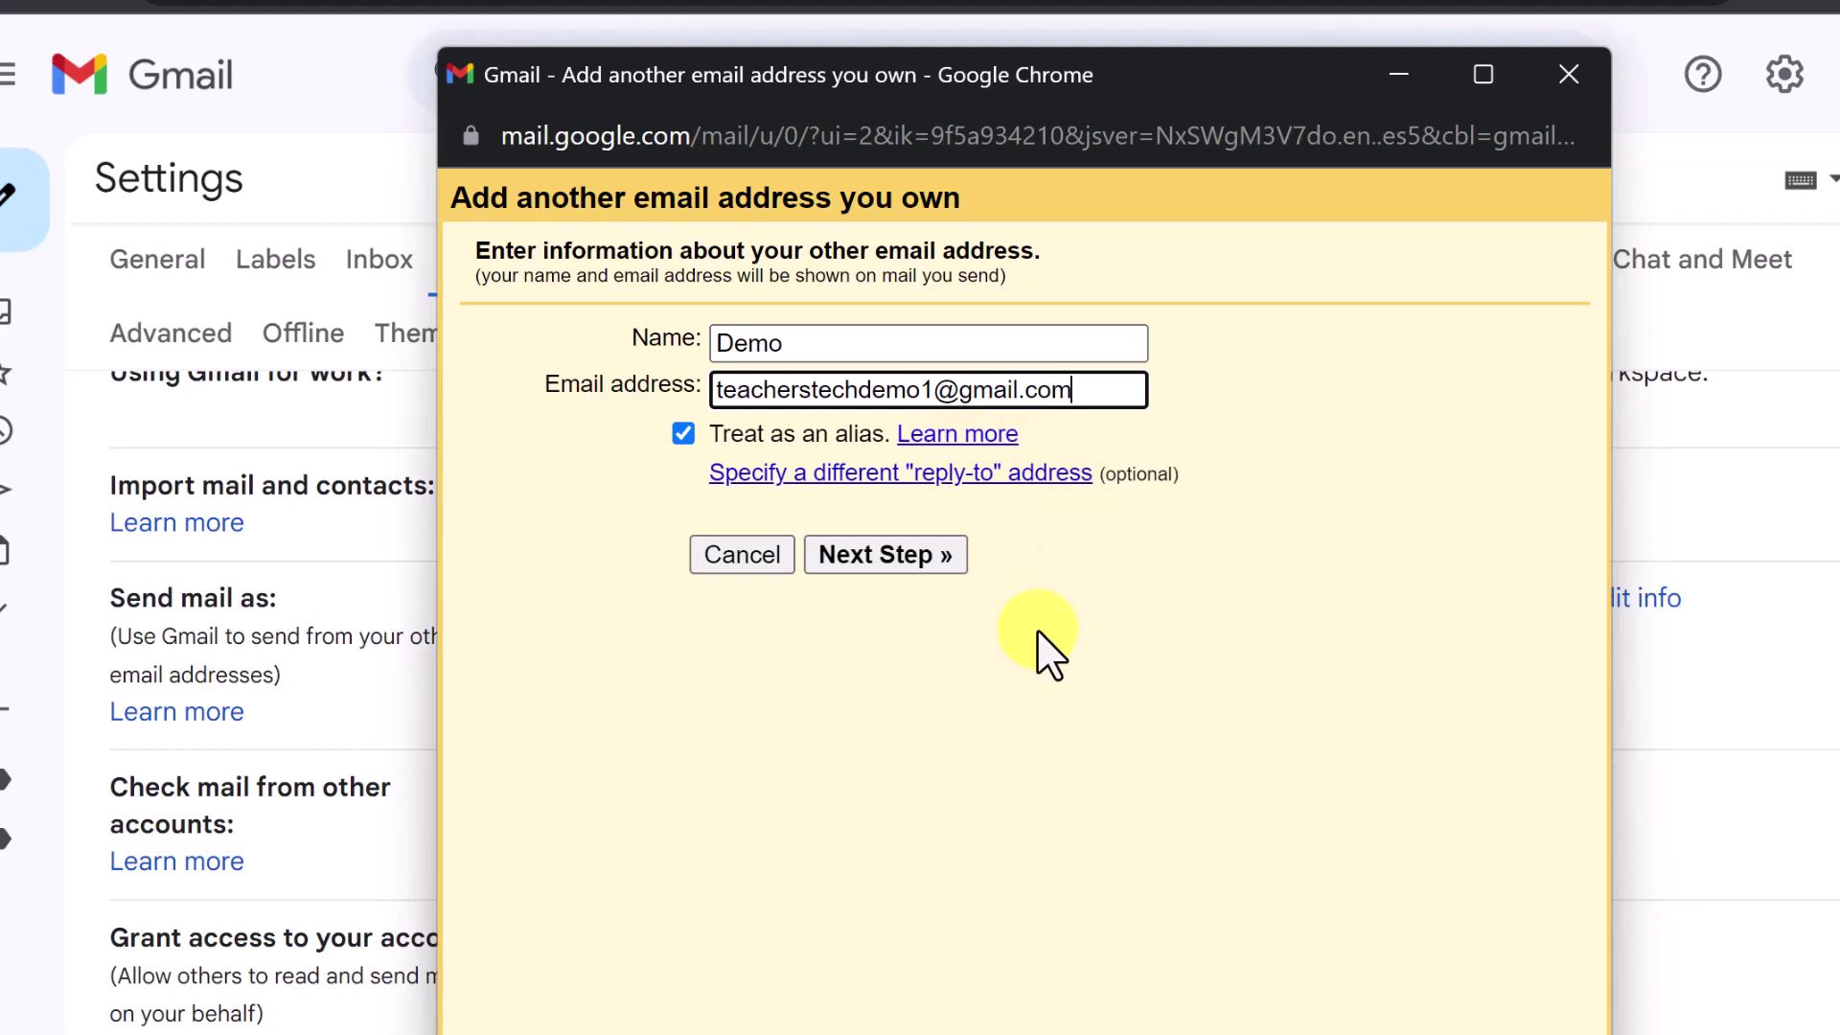
click(909, 560)
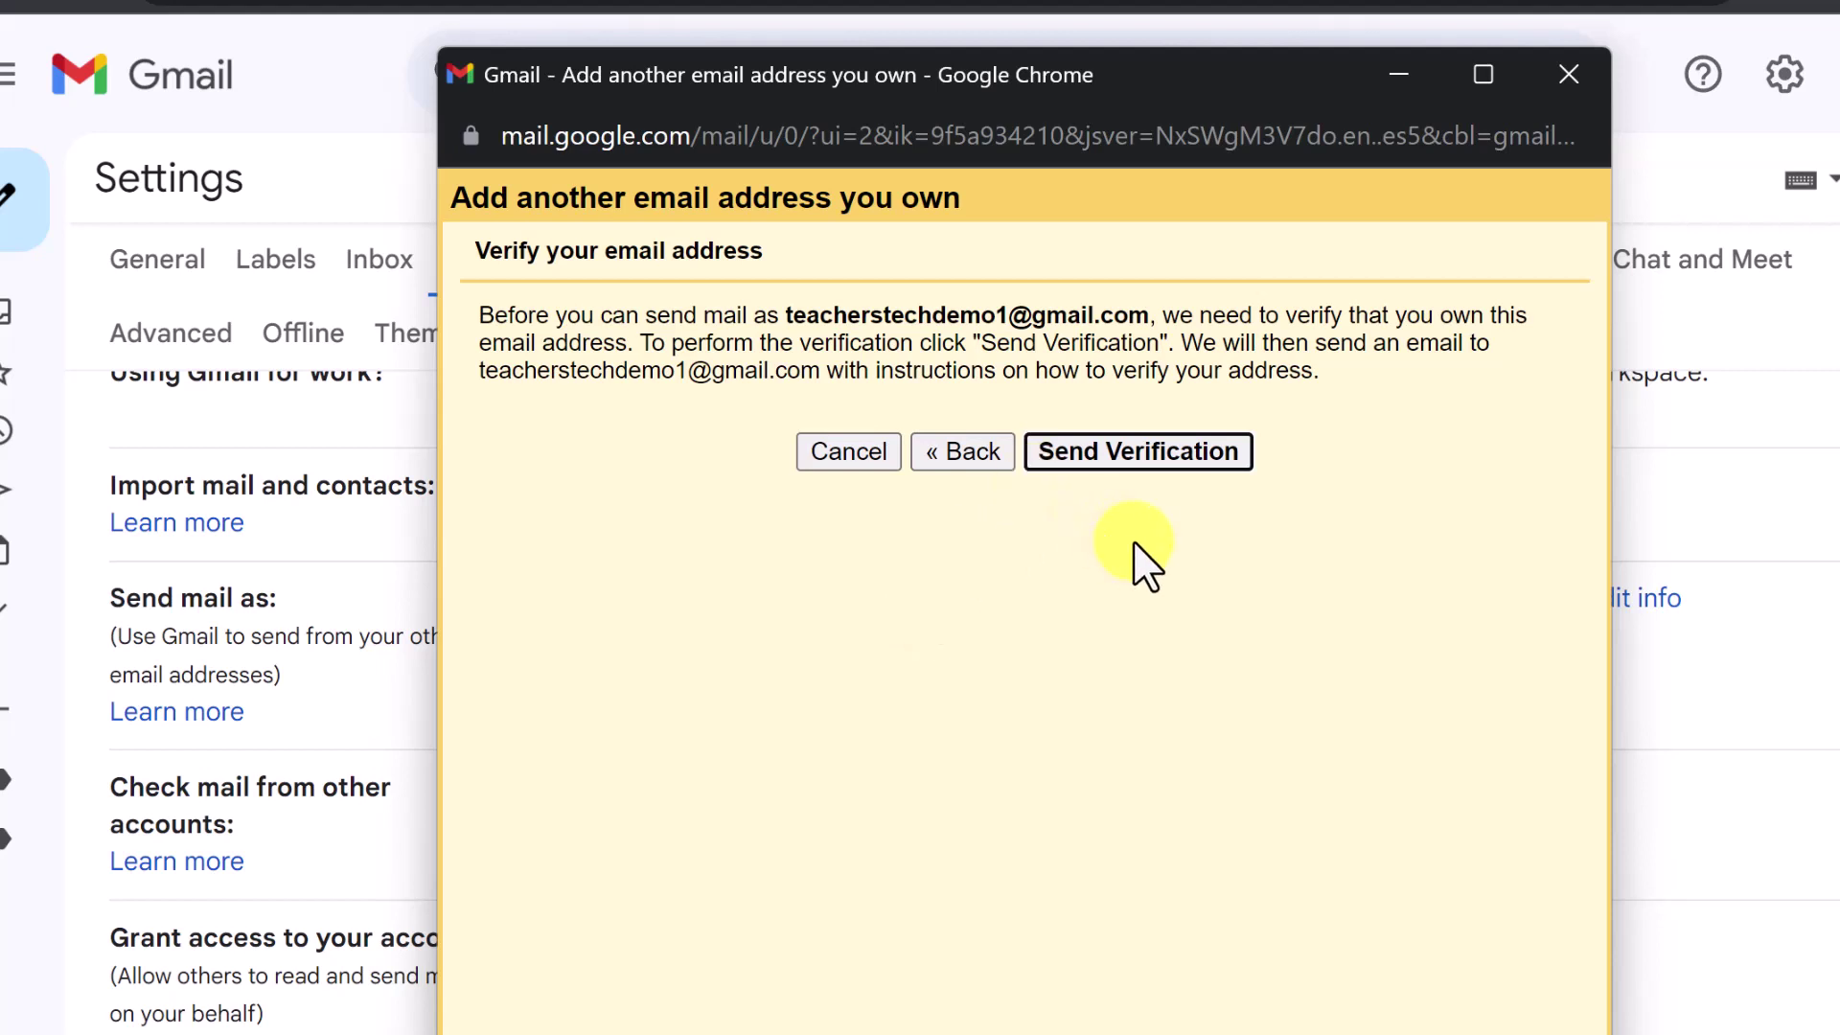
click(1140, 454)
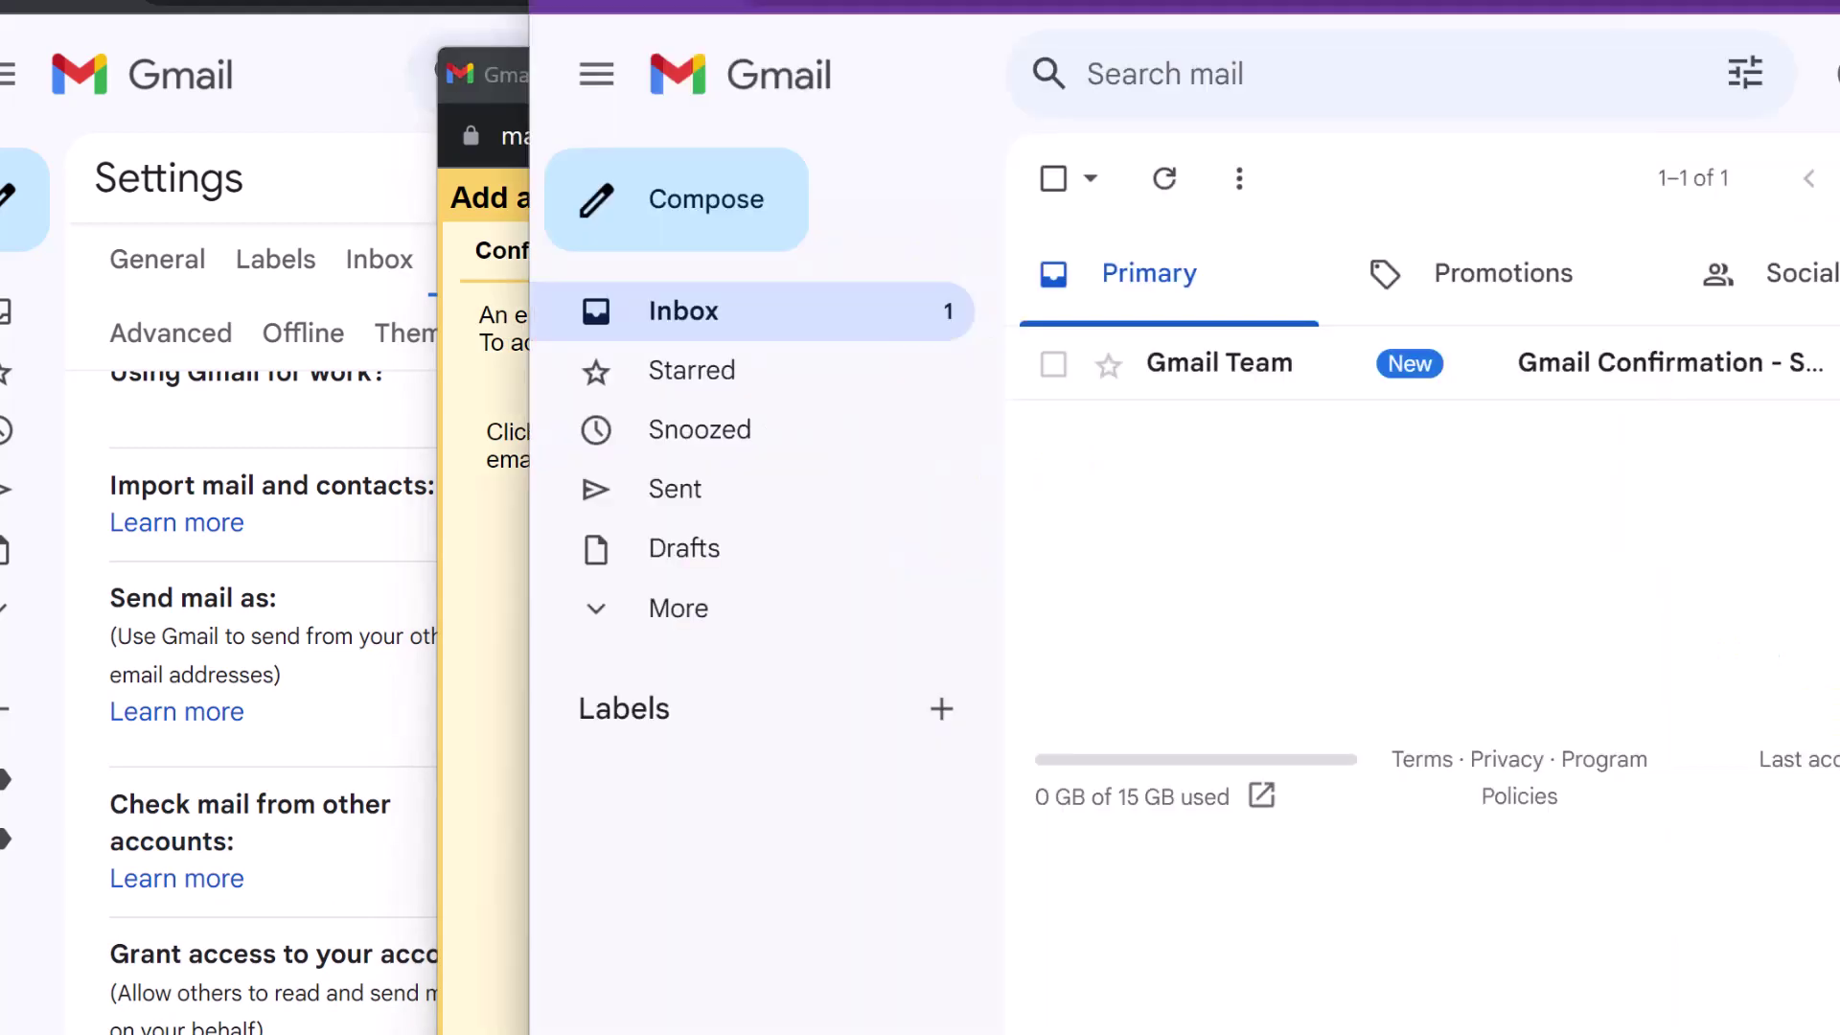
Confirm the alias through the Gmail Confirmation email link, then return to the mail.google.com inbox
click(1194, 384)
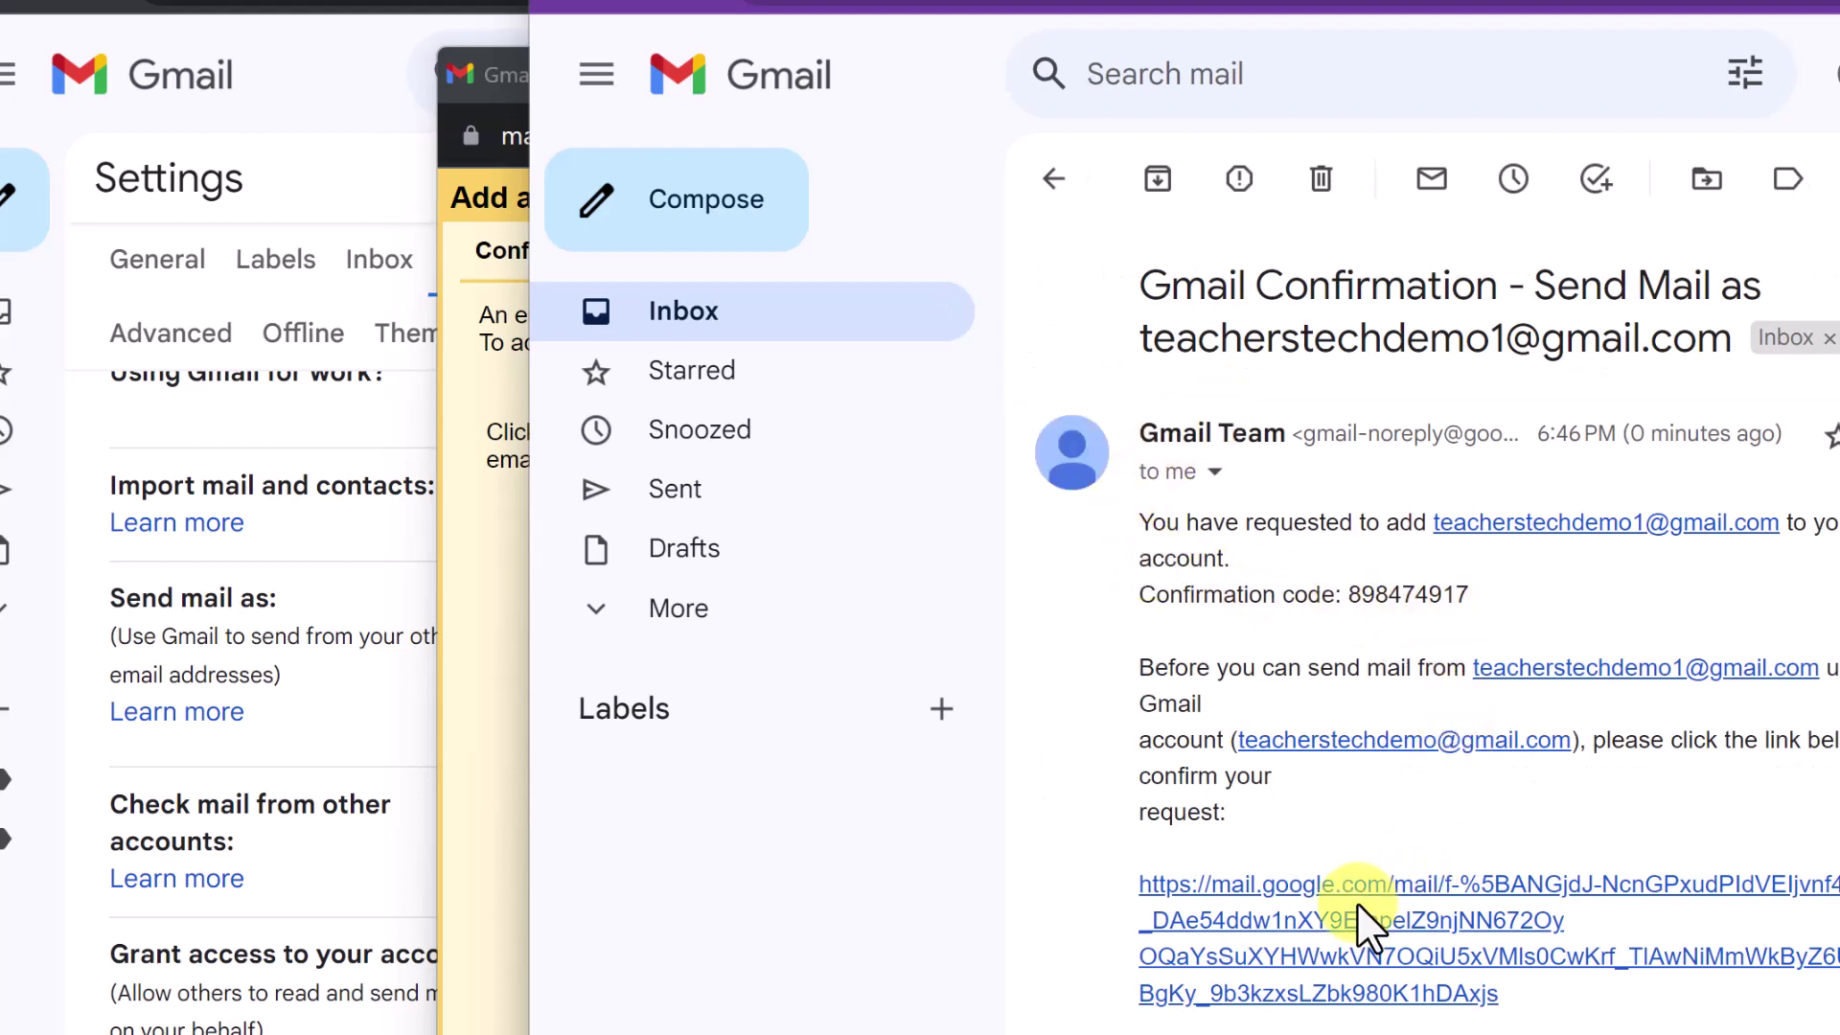
click(1372, 883)
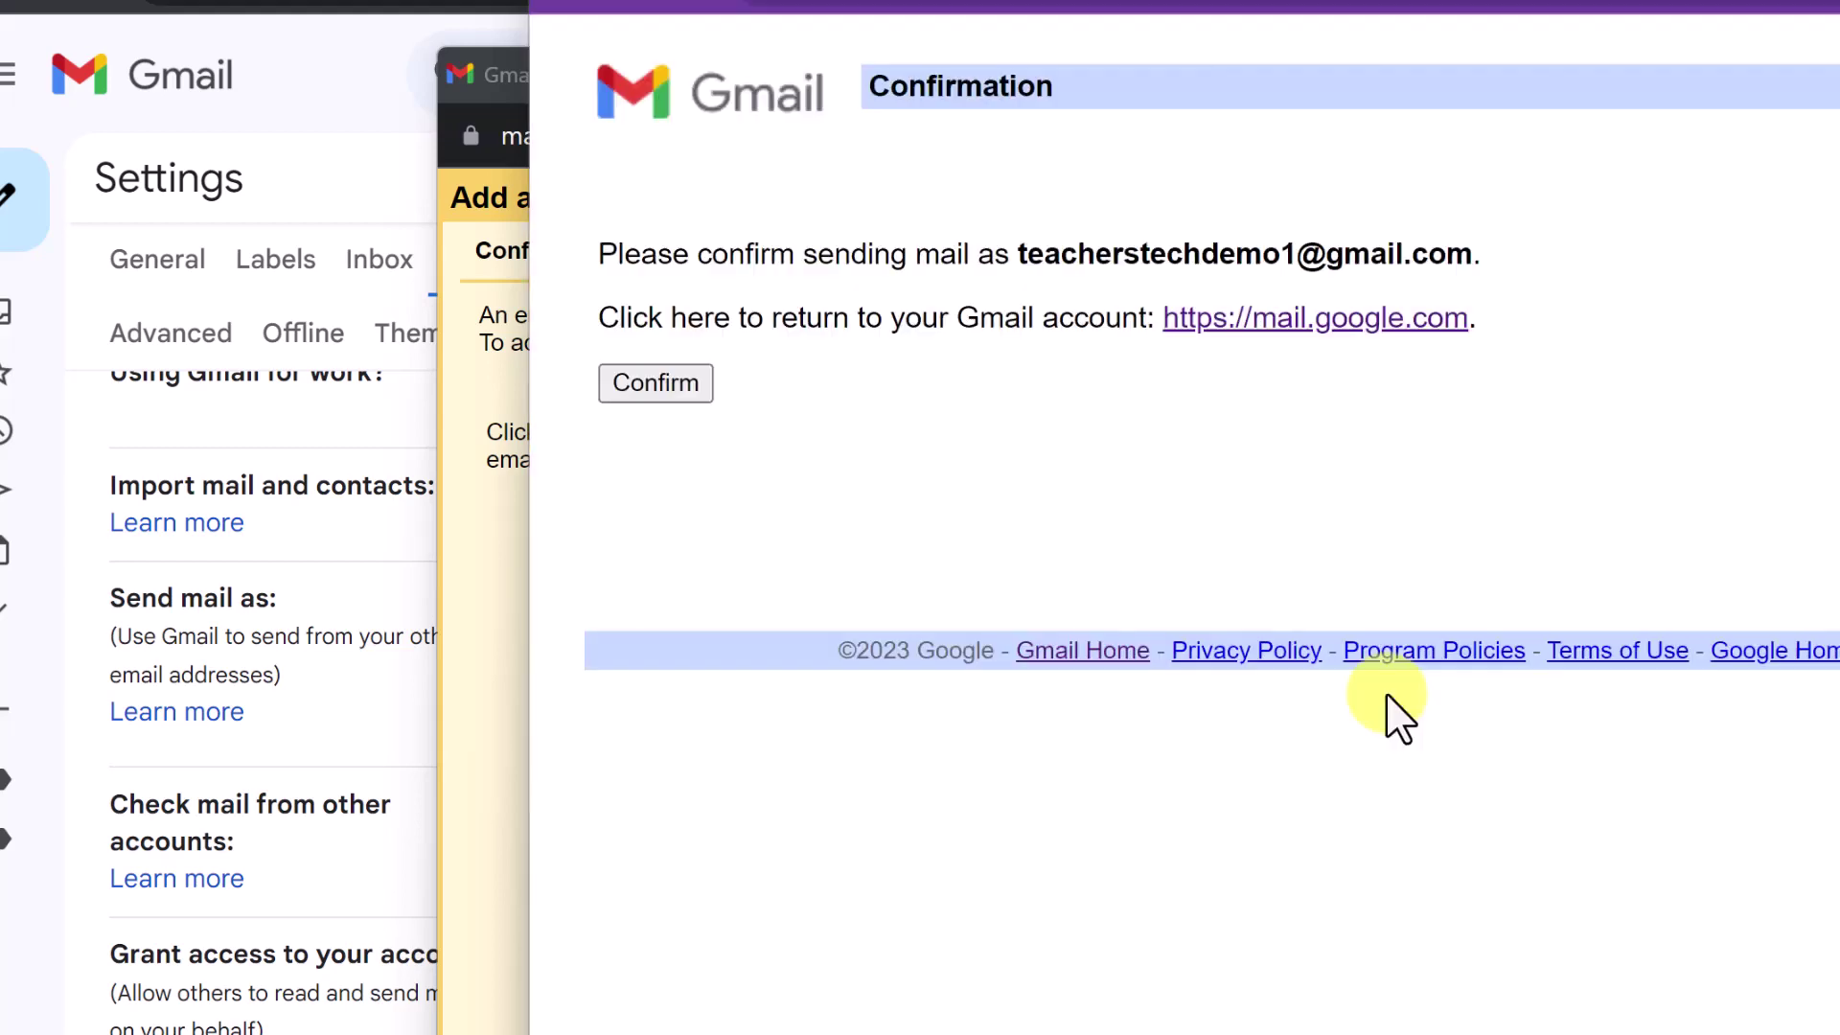
click(677, 389)
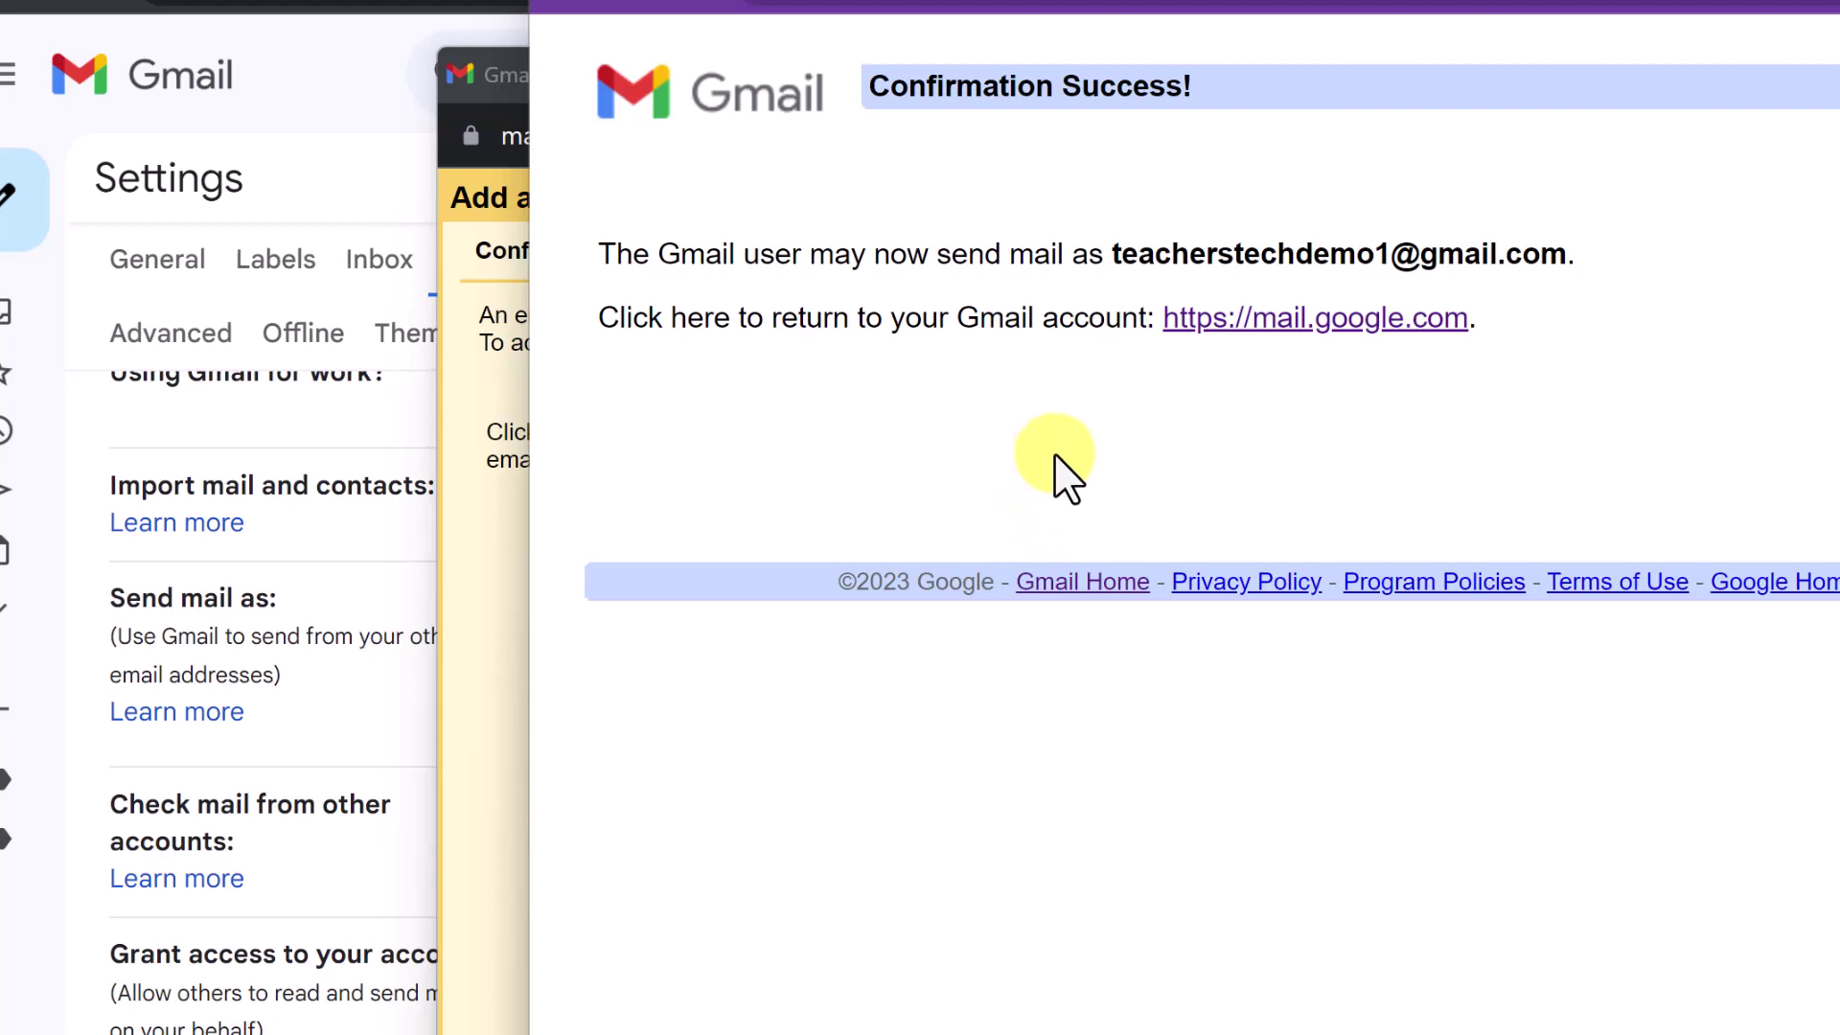
click(1323, 325)
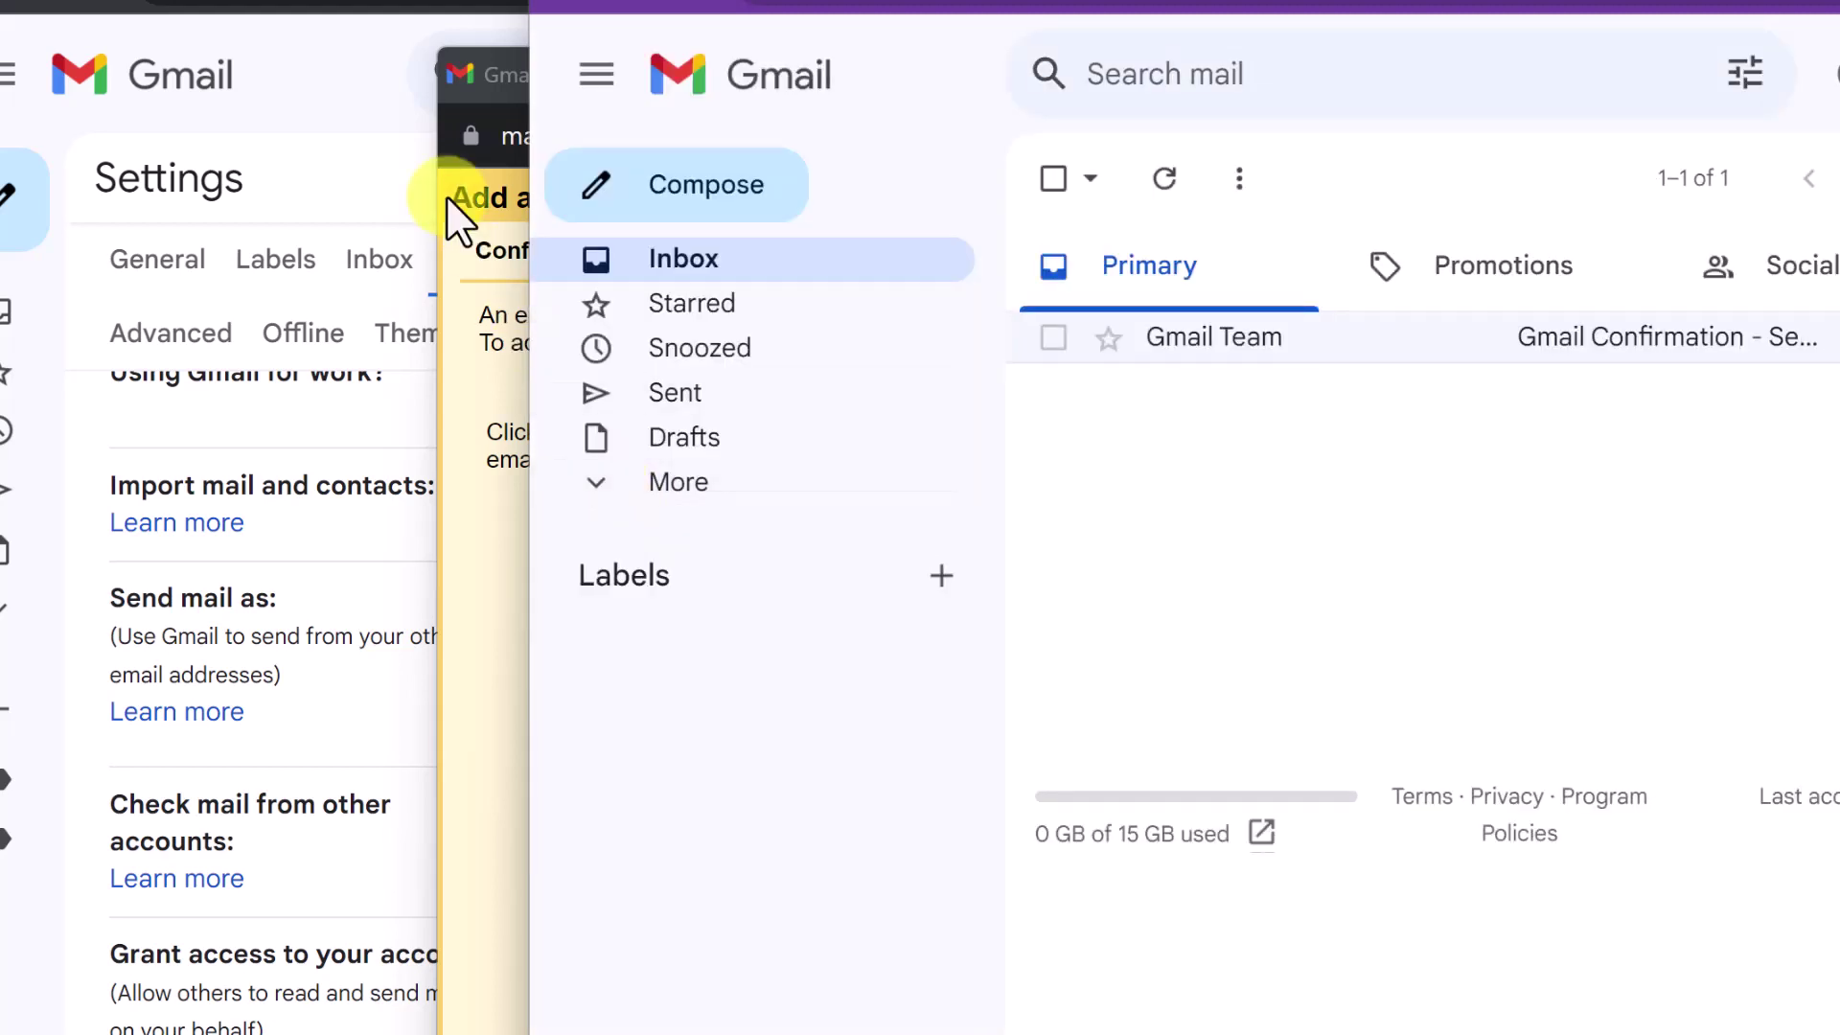
Reload the Settings window so the Send mail as list shows the Demo alias
click(398, 190)
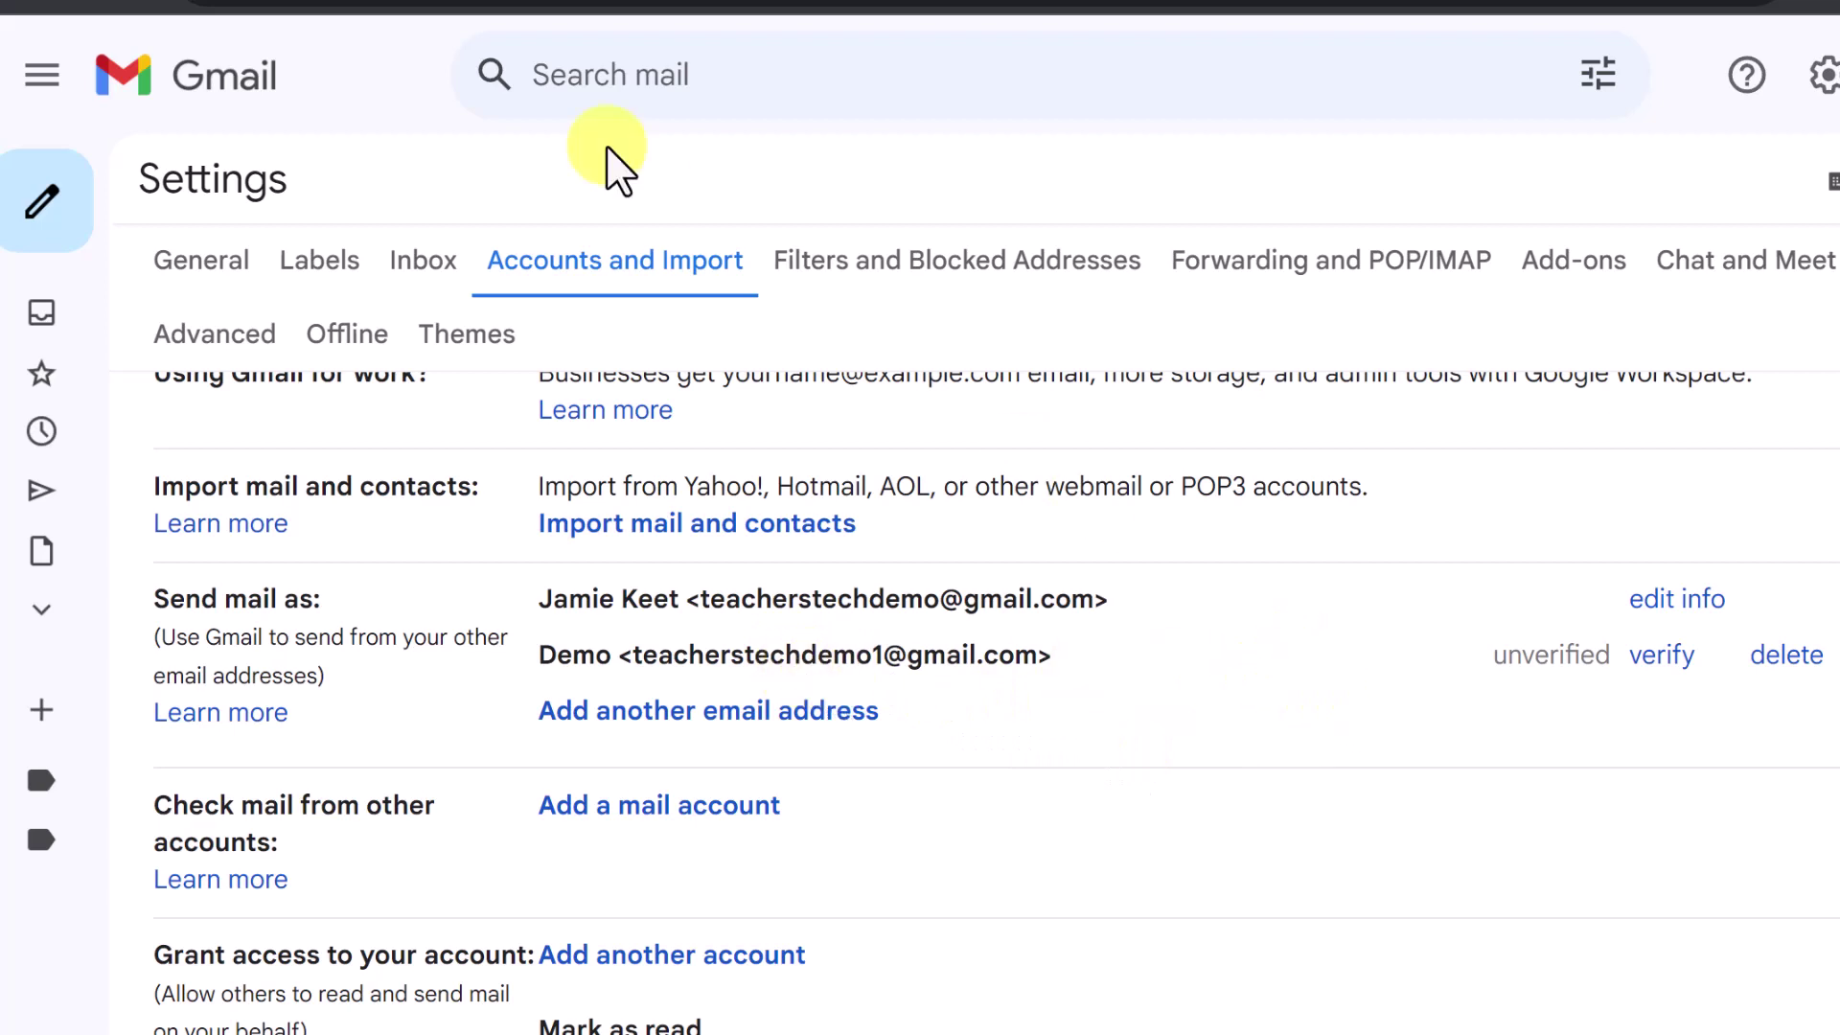
click(143, 8)
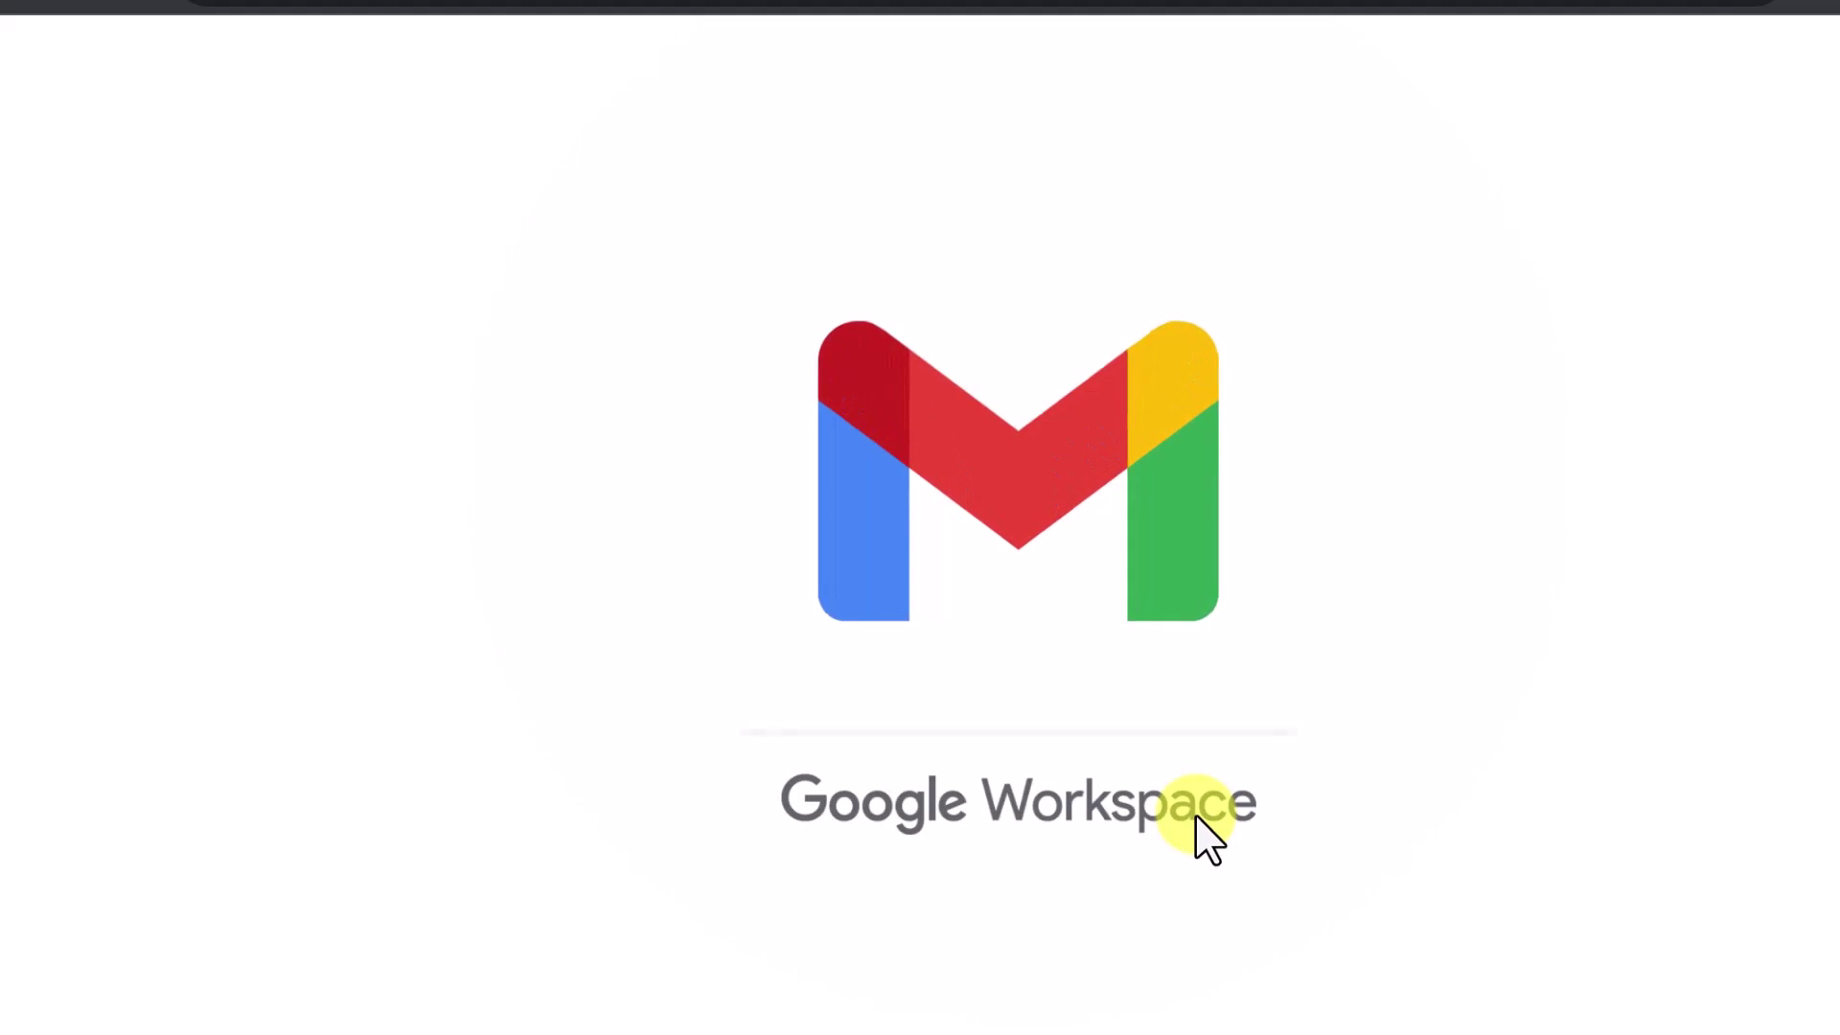
scroll(1236, 848, down, 3)
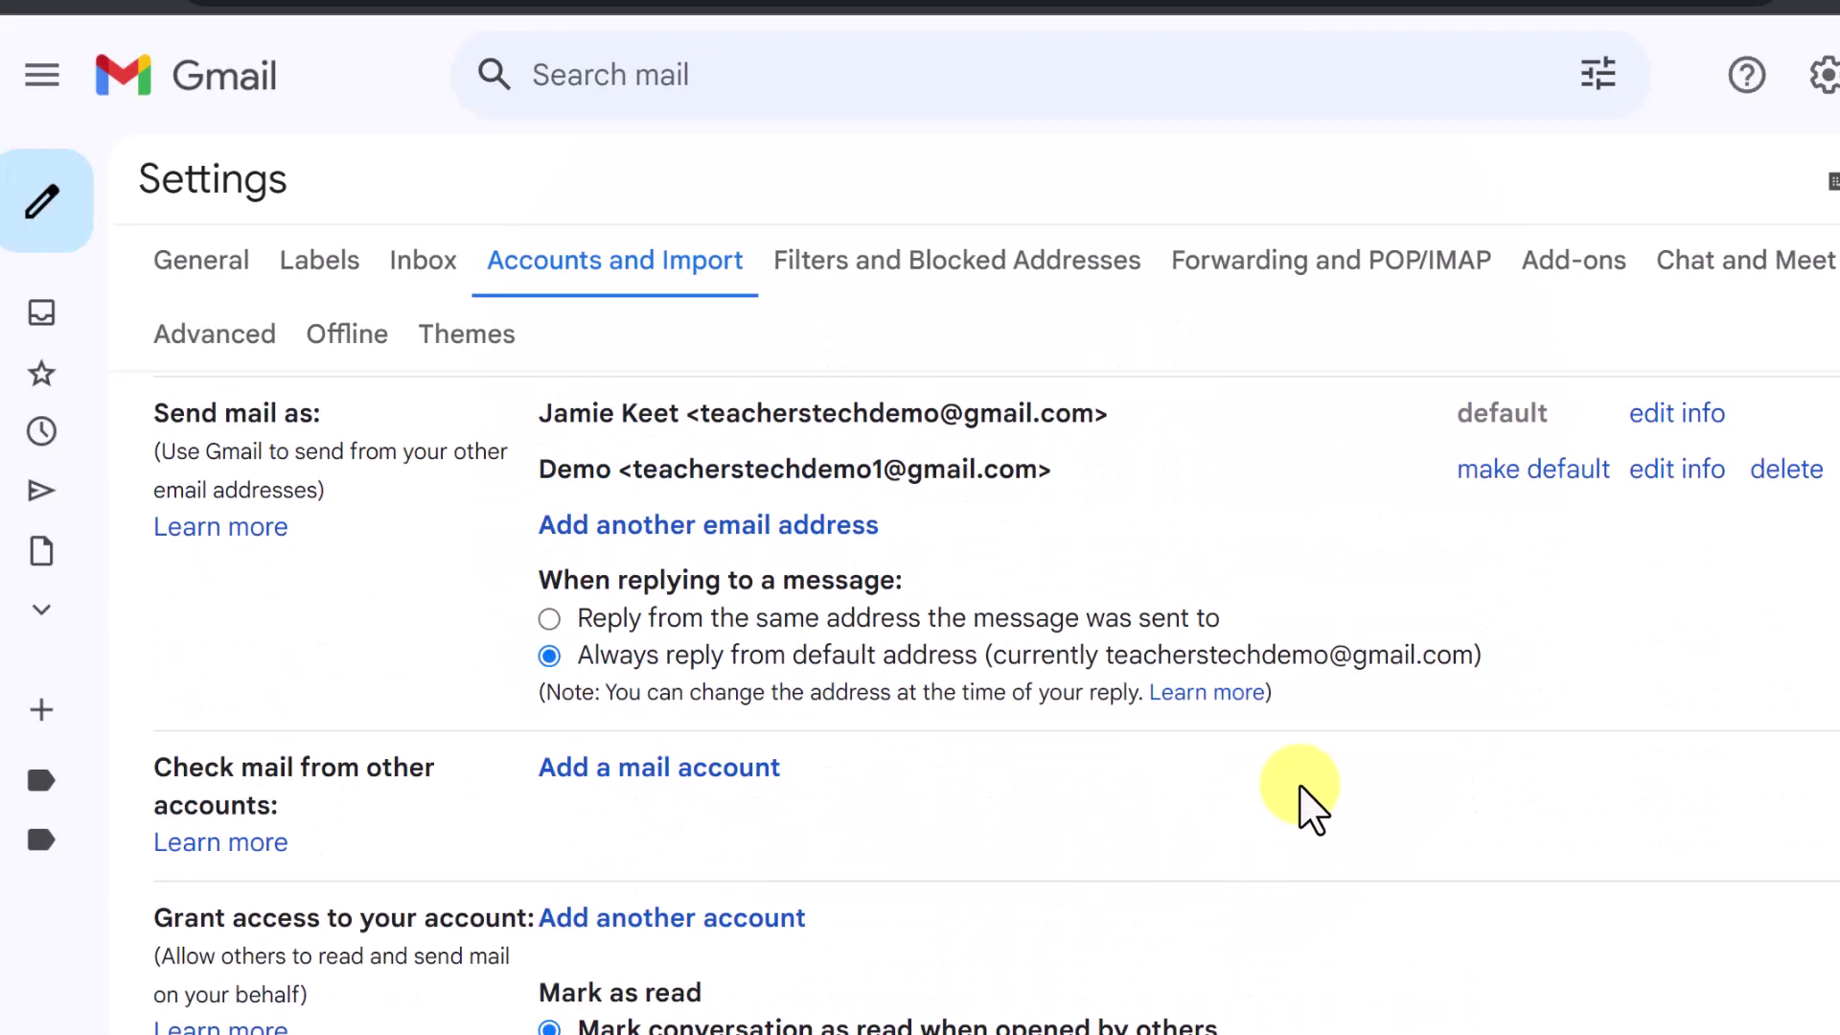
scroll(1302, 786, up, 2)
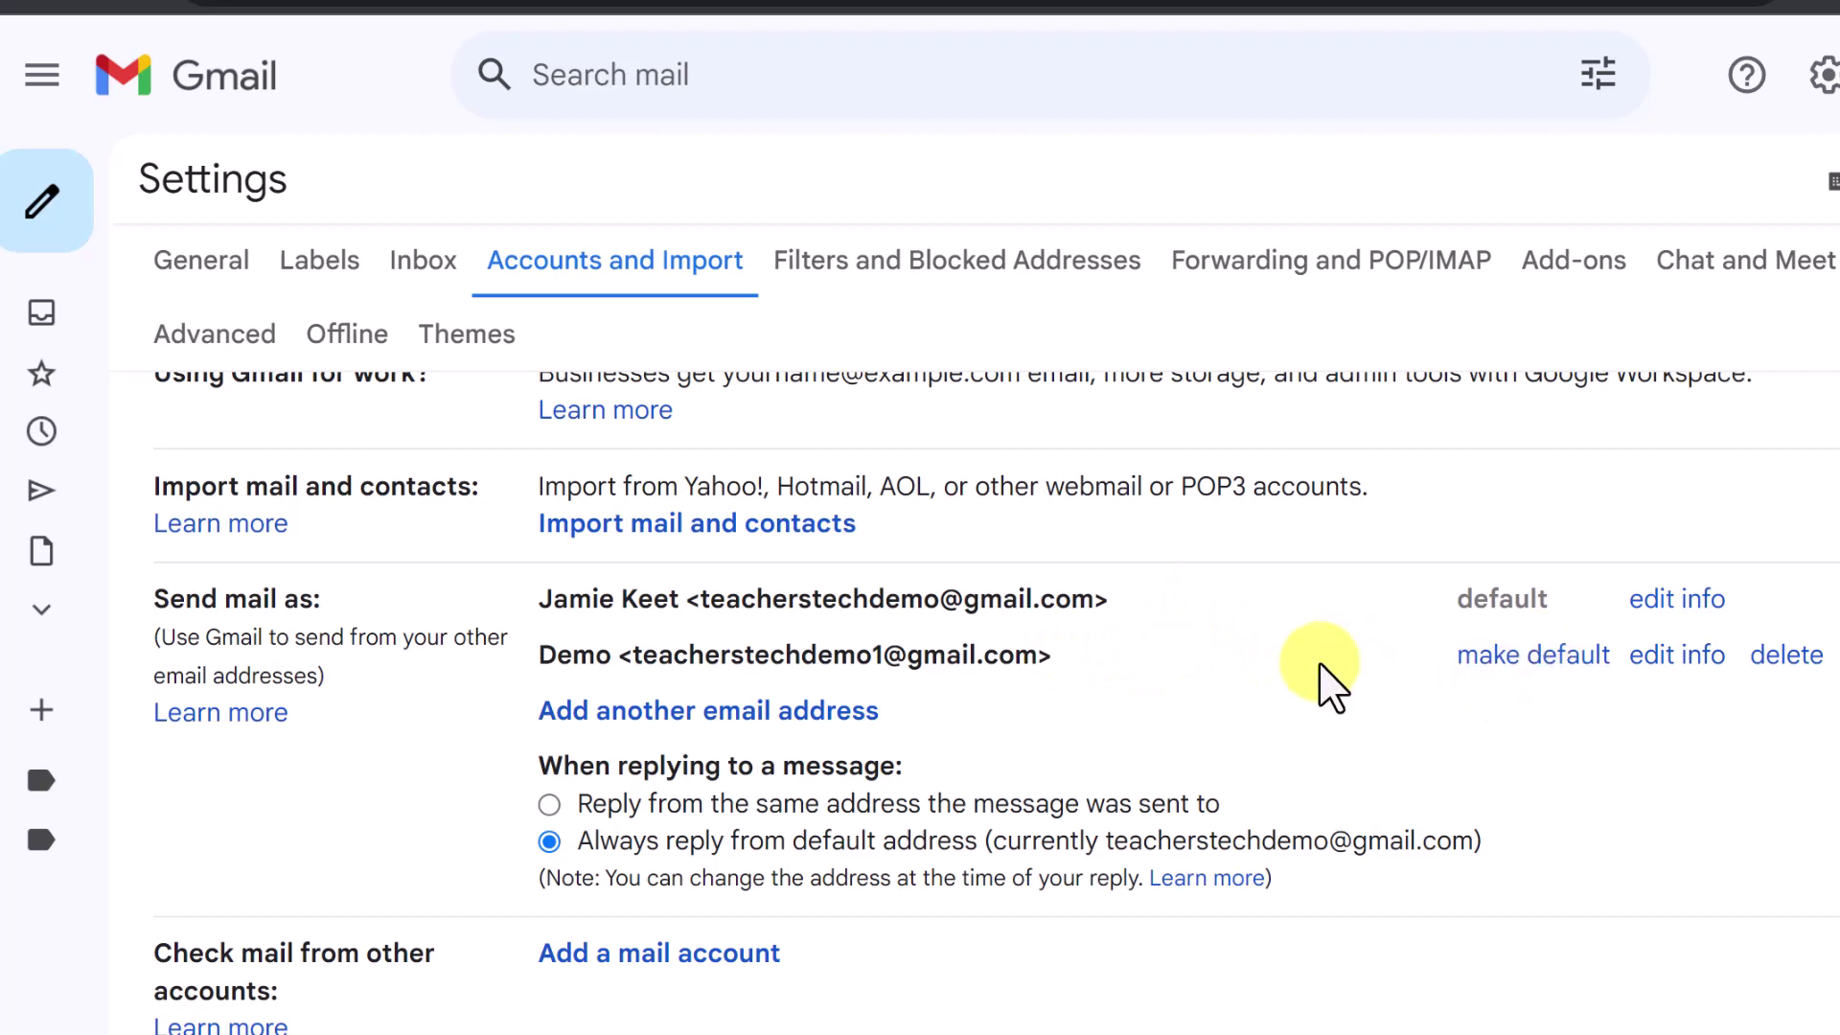
scroll(1327, 686, down, 2)
scroll(1323, 667, up, 2)
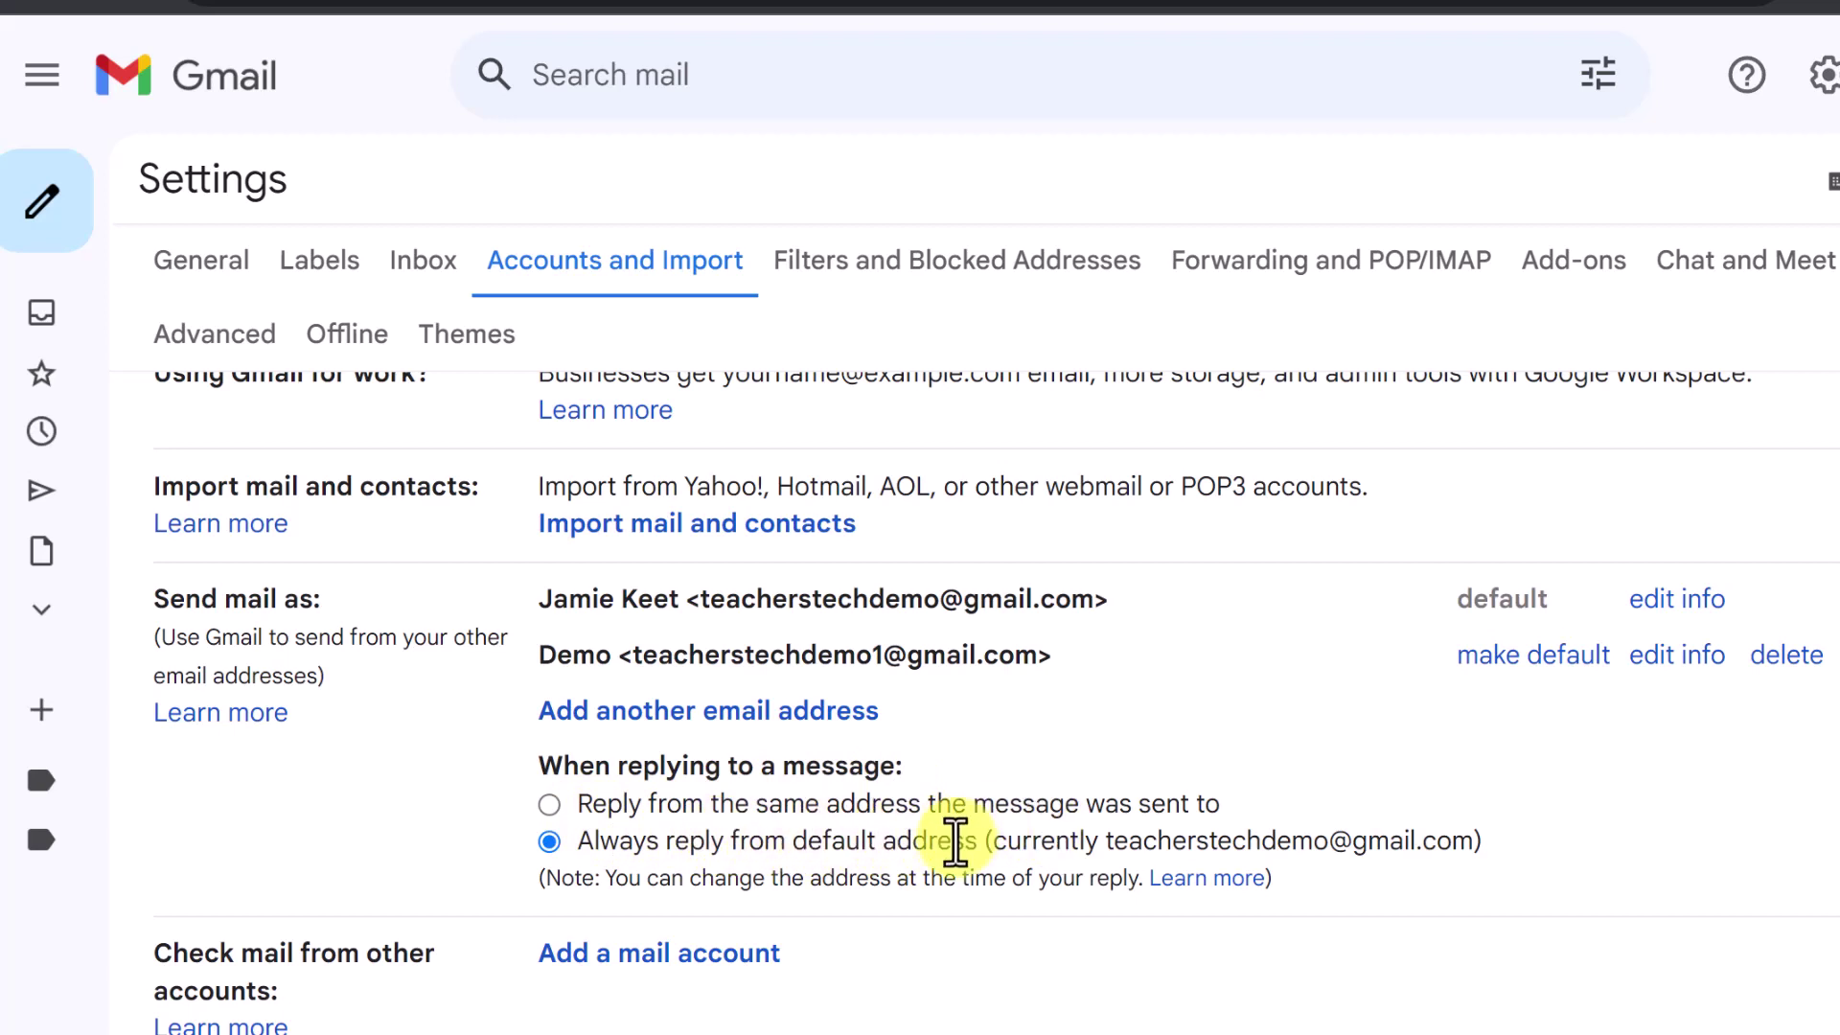
Toggle the reply-from option and back to the default address, then start a new message
click(550, 805)
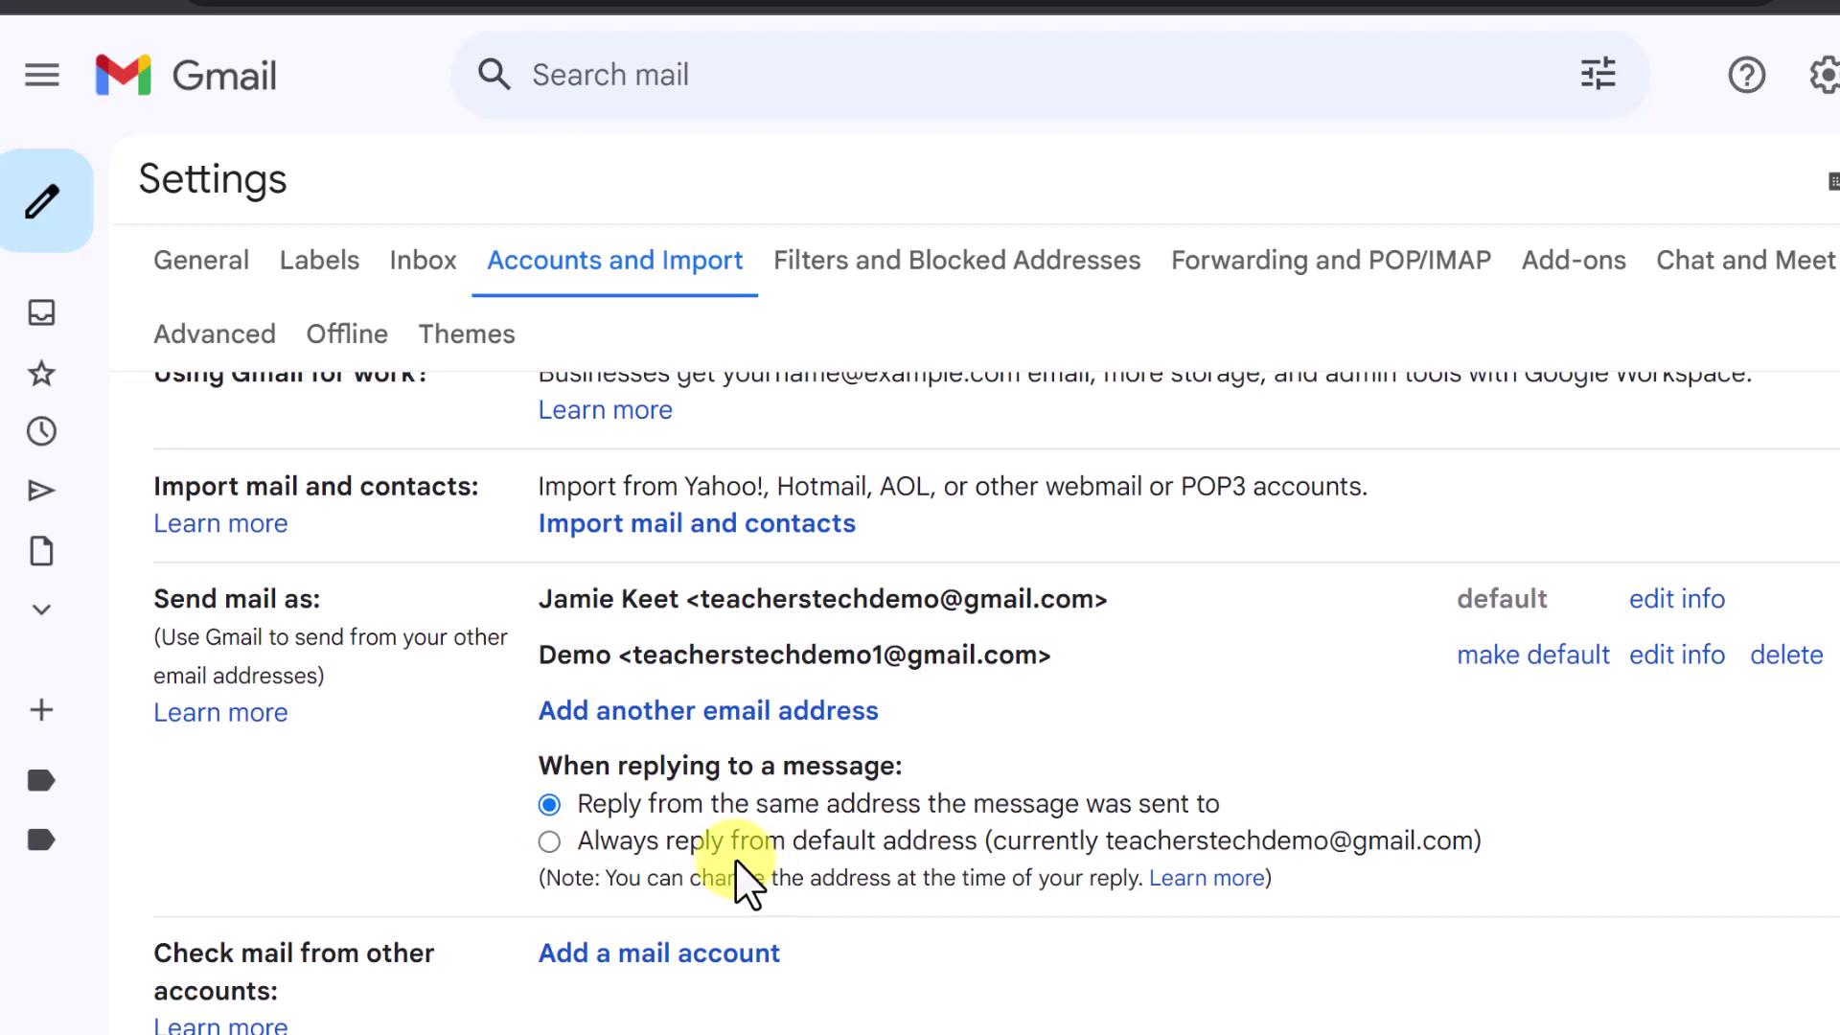
click(550, 841)
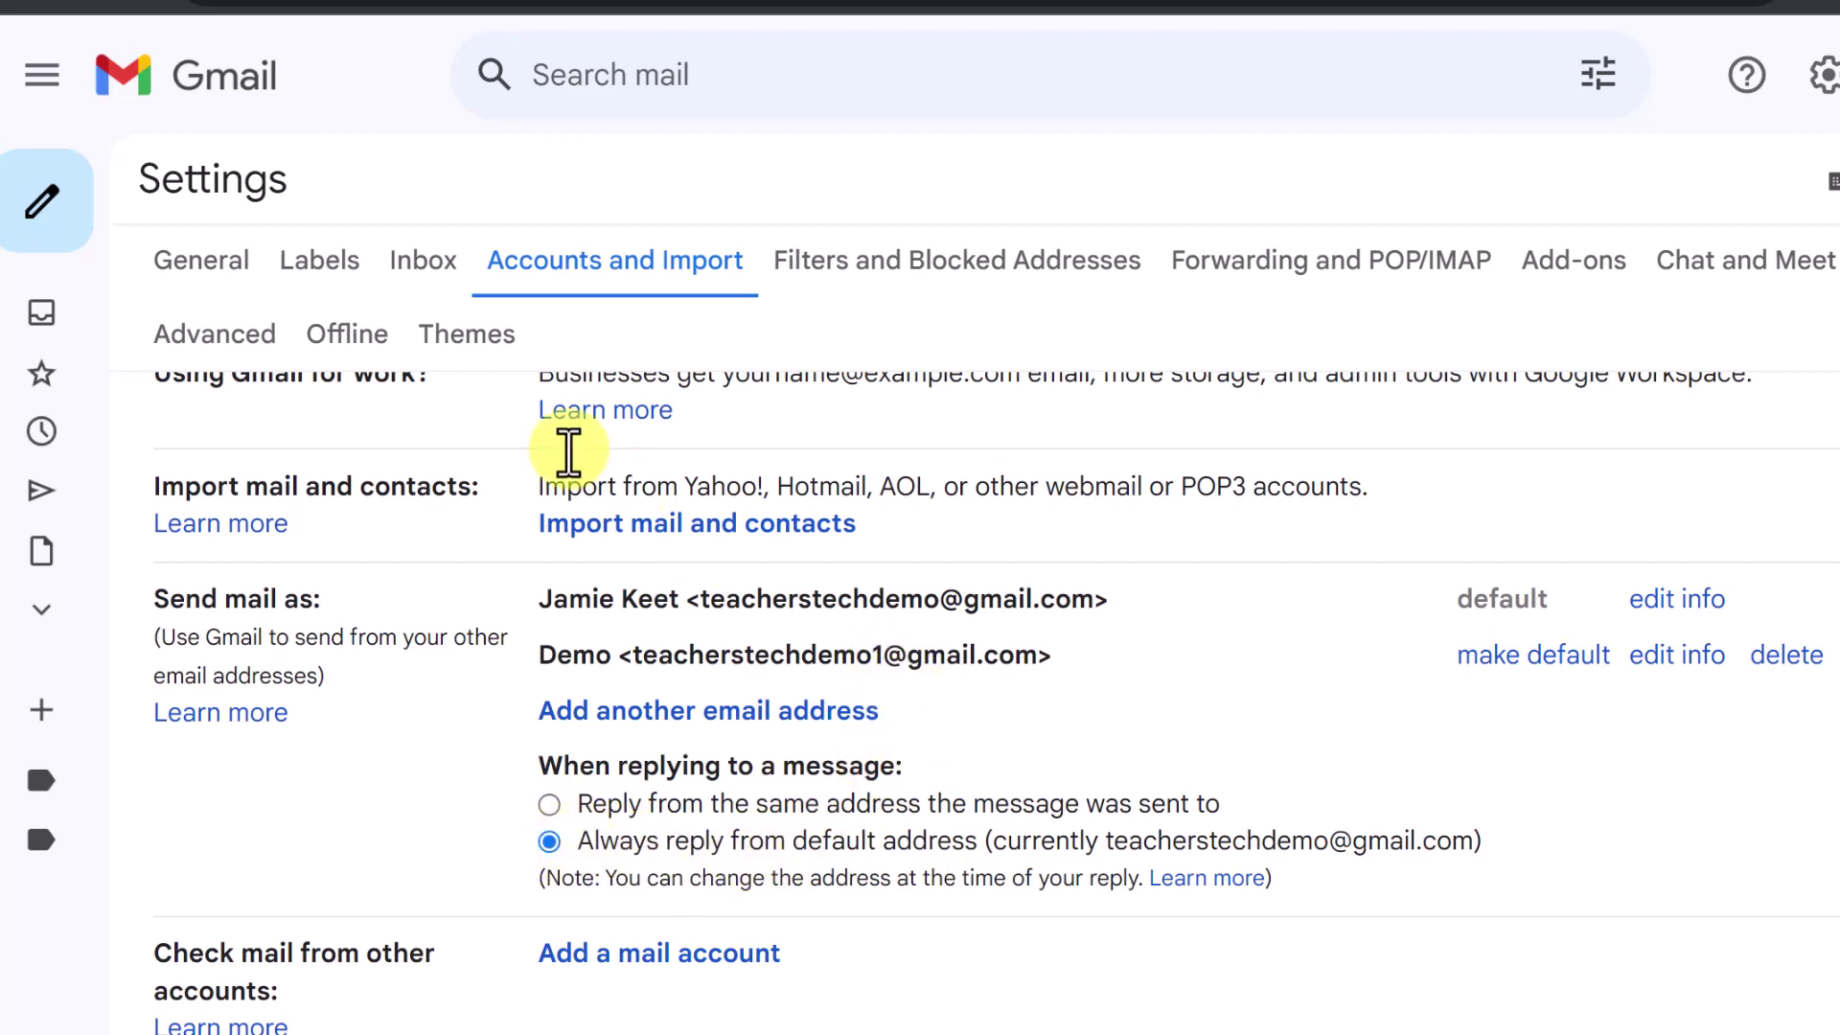
click(53, 206)
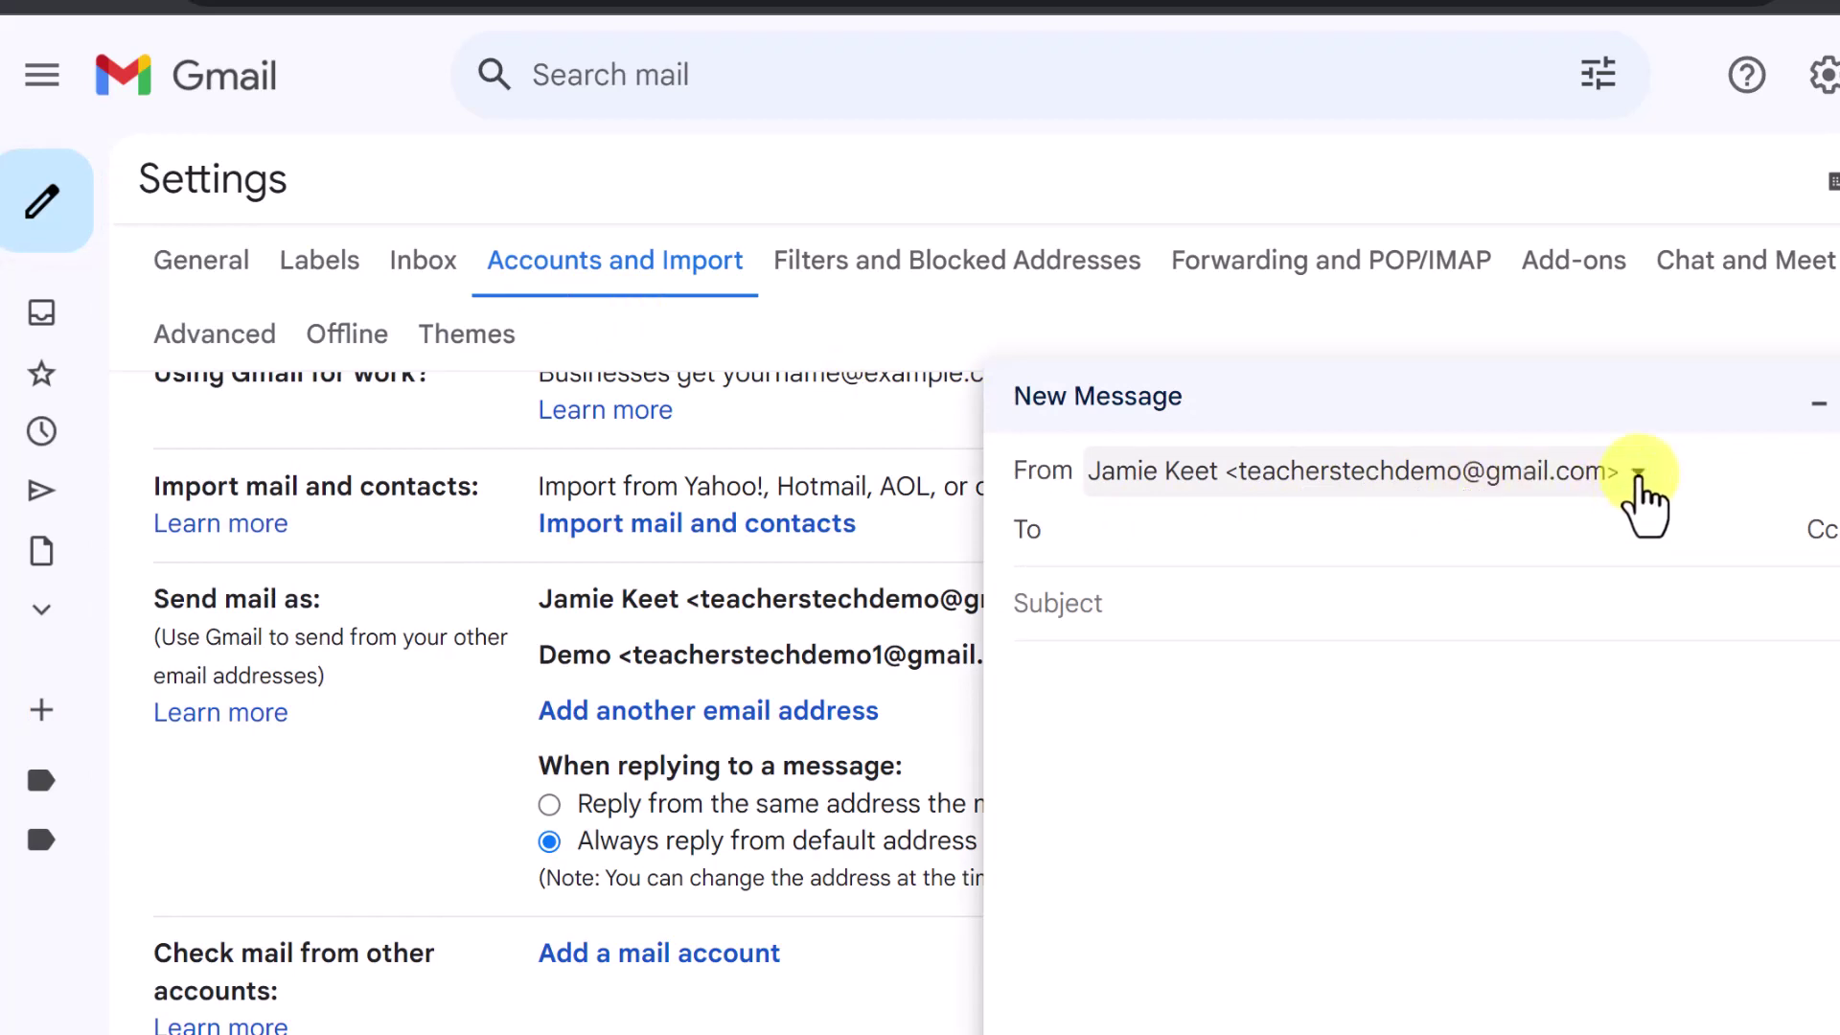
Switch the new message's From address to the Demo alias and close it as a draft
click(1630, 480)
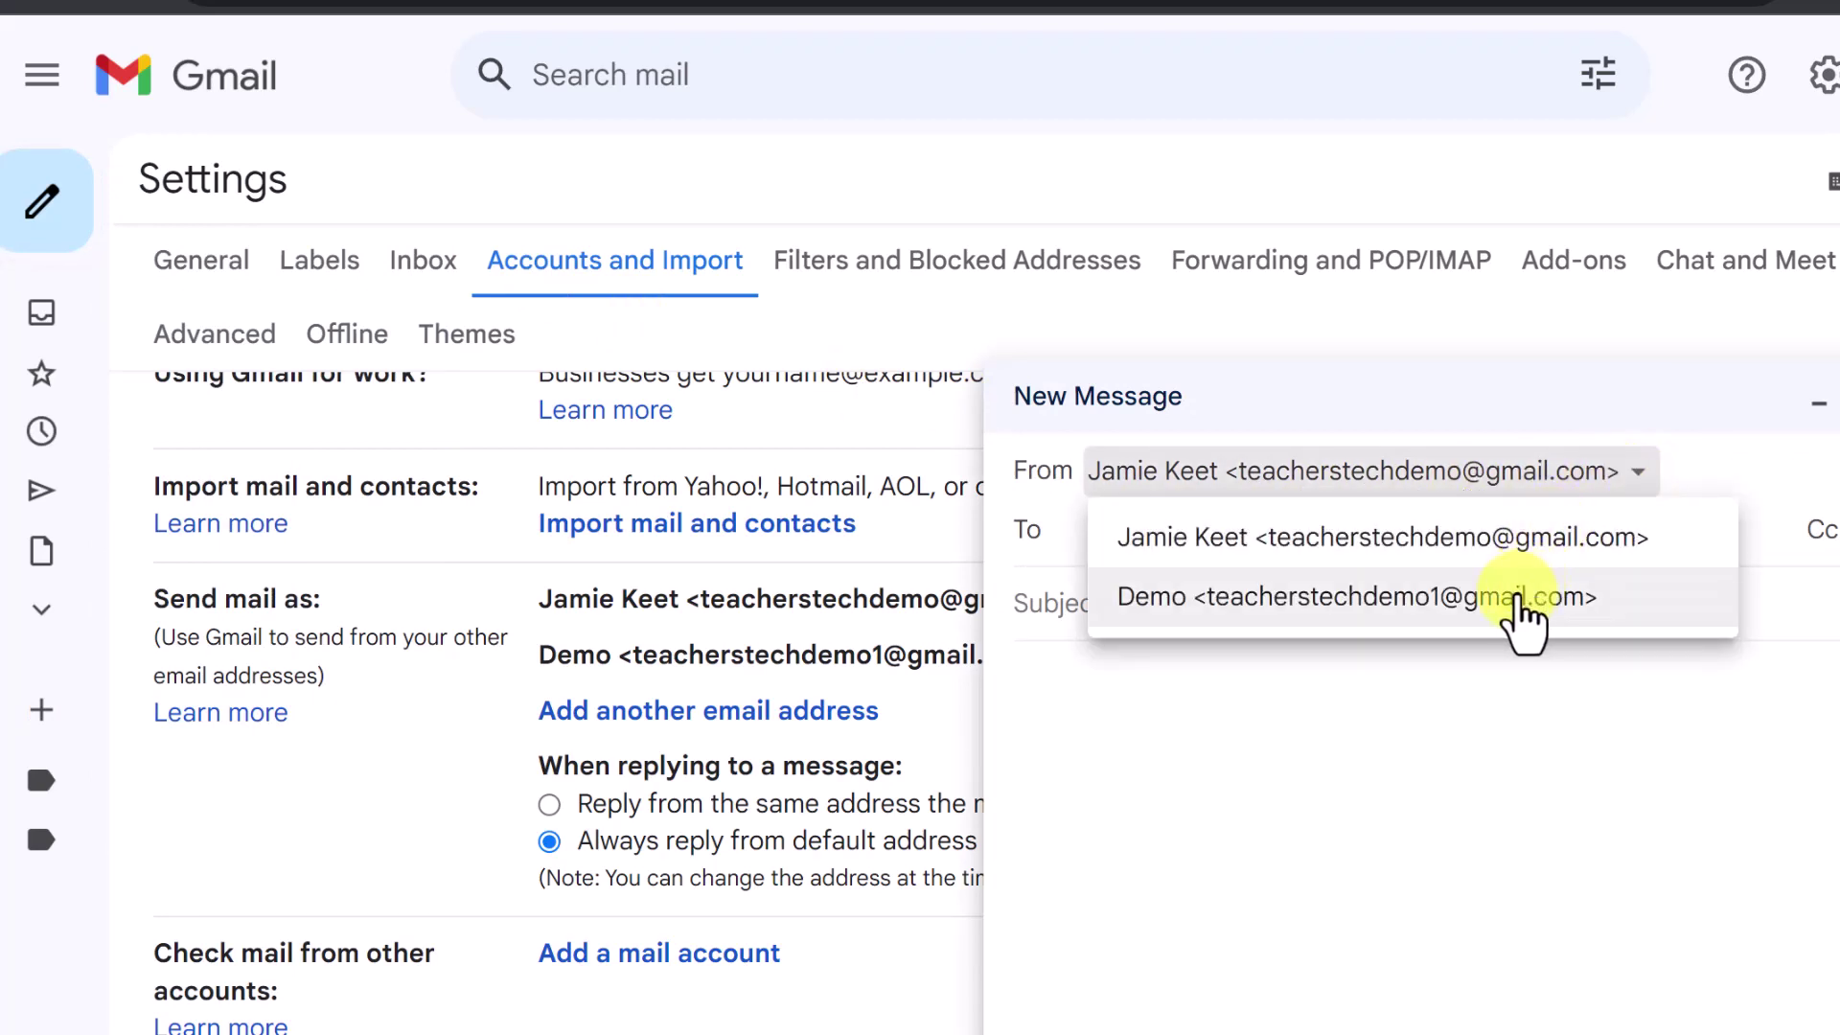
click(1500, 596)
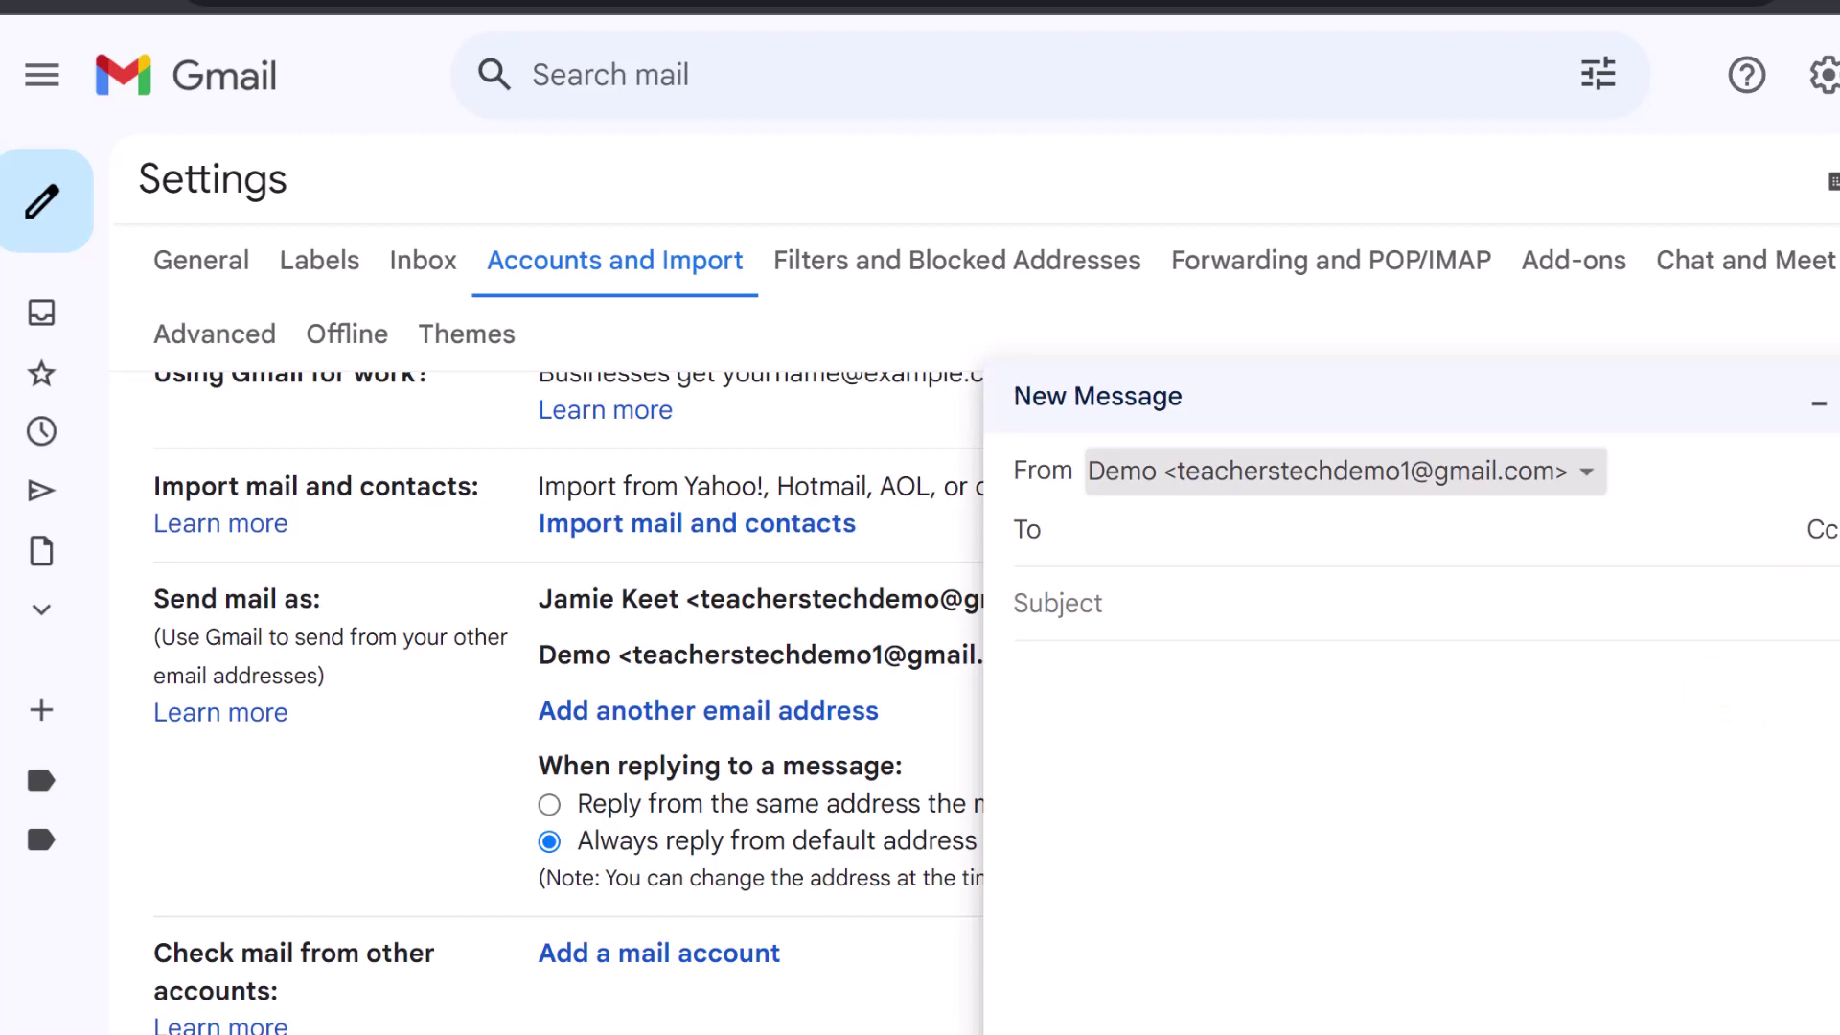
click(1833, 397)
scroll(1203, 729, down, 2)
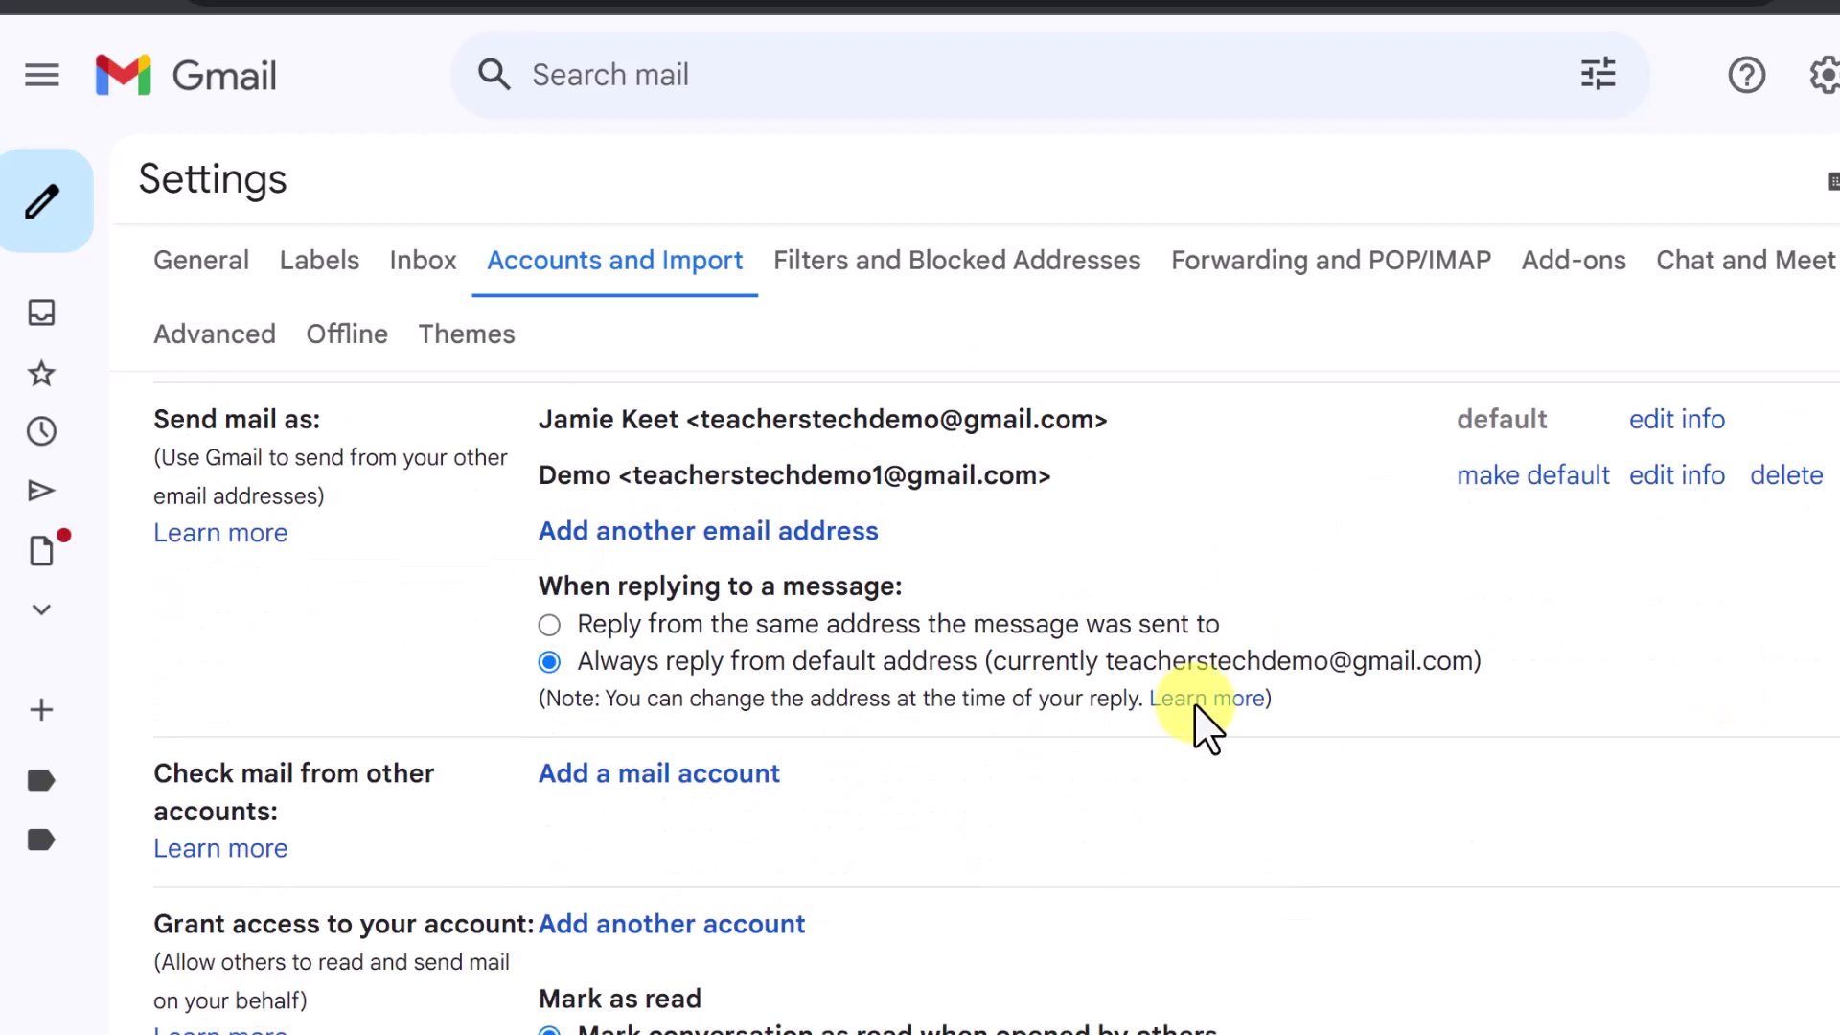
scroll(1101, 774, down, 1)
scroll(1098, 762, down, 1)
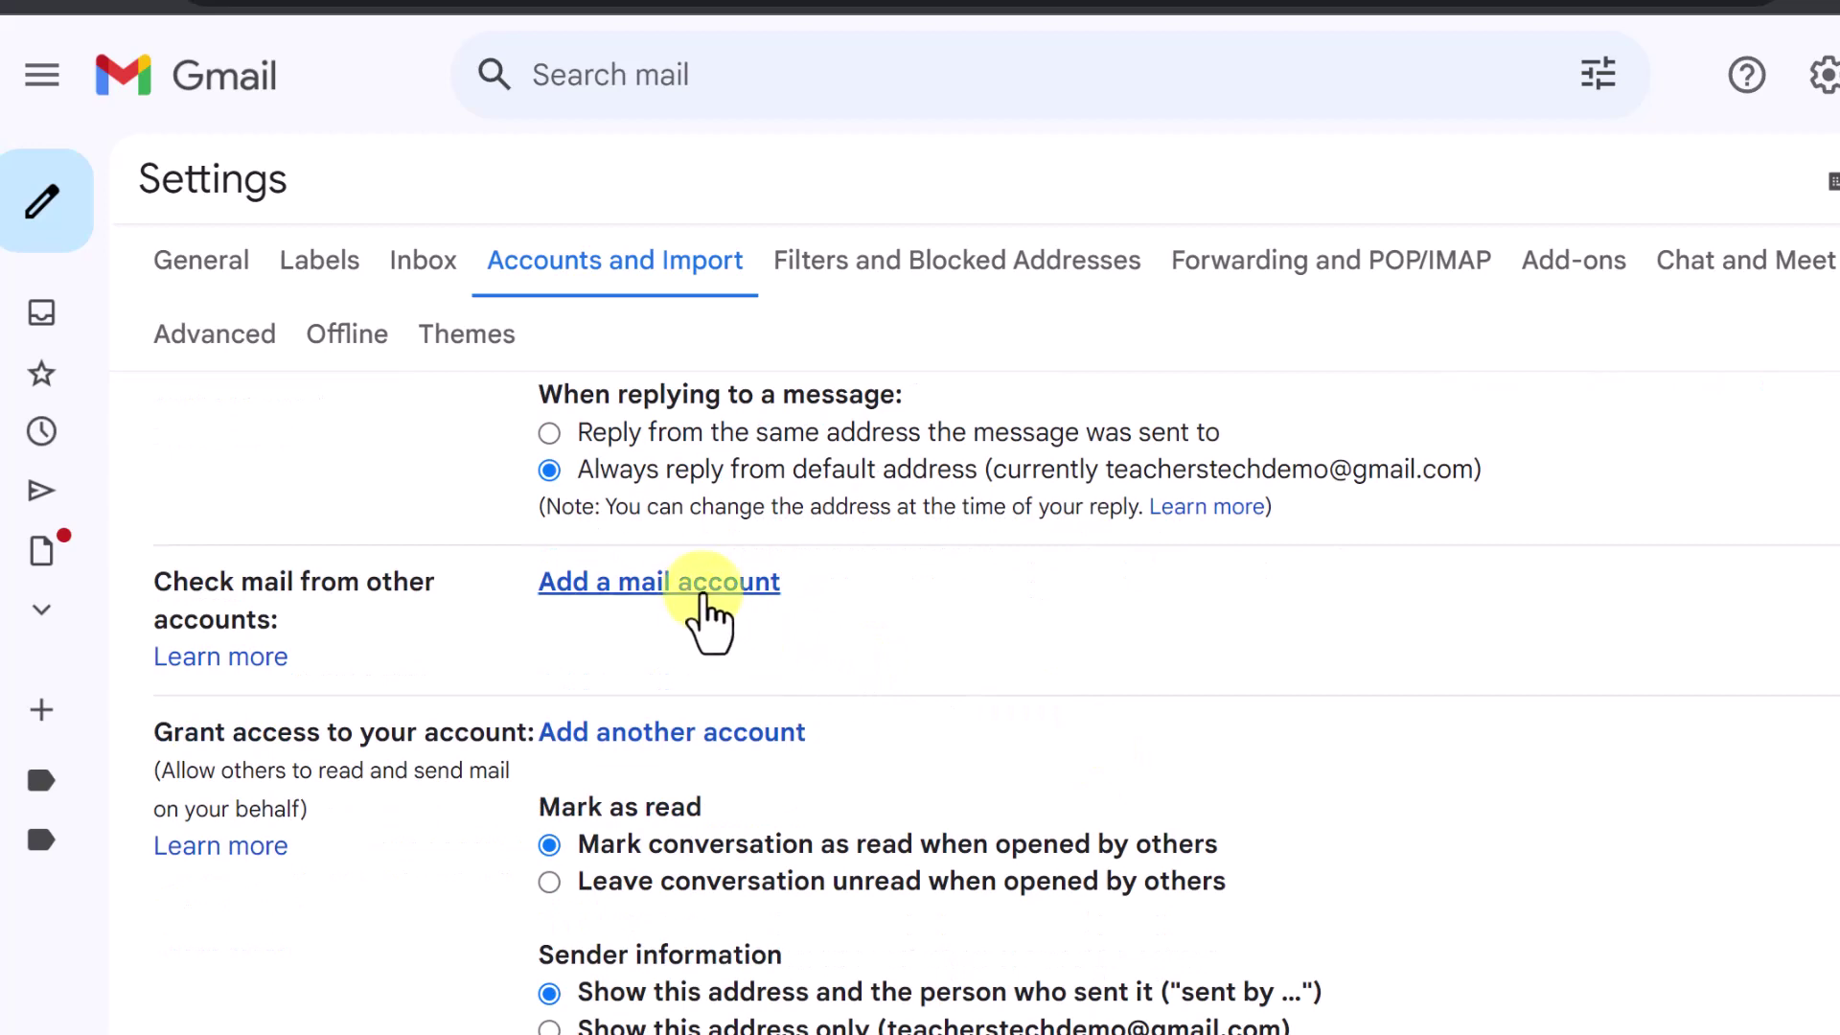
click(700, 584)
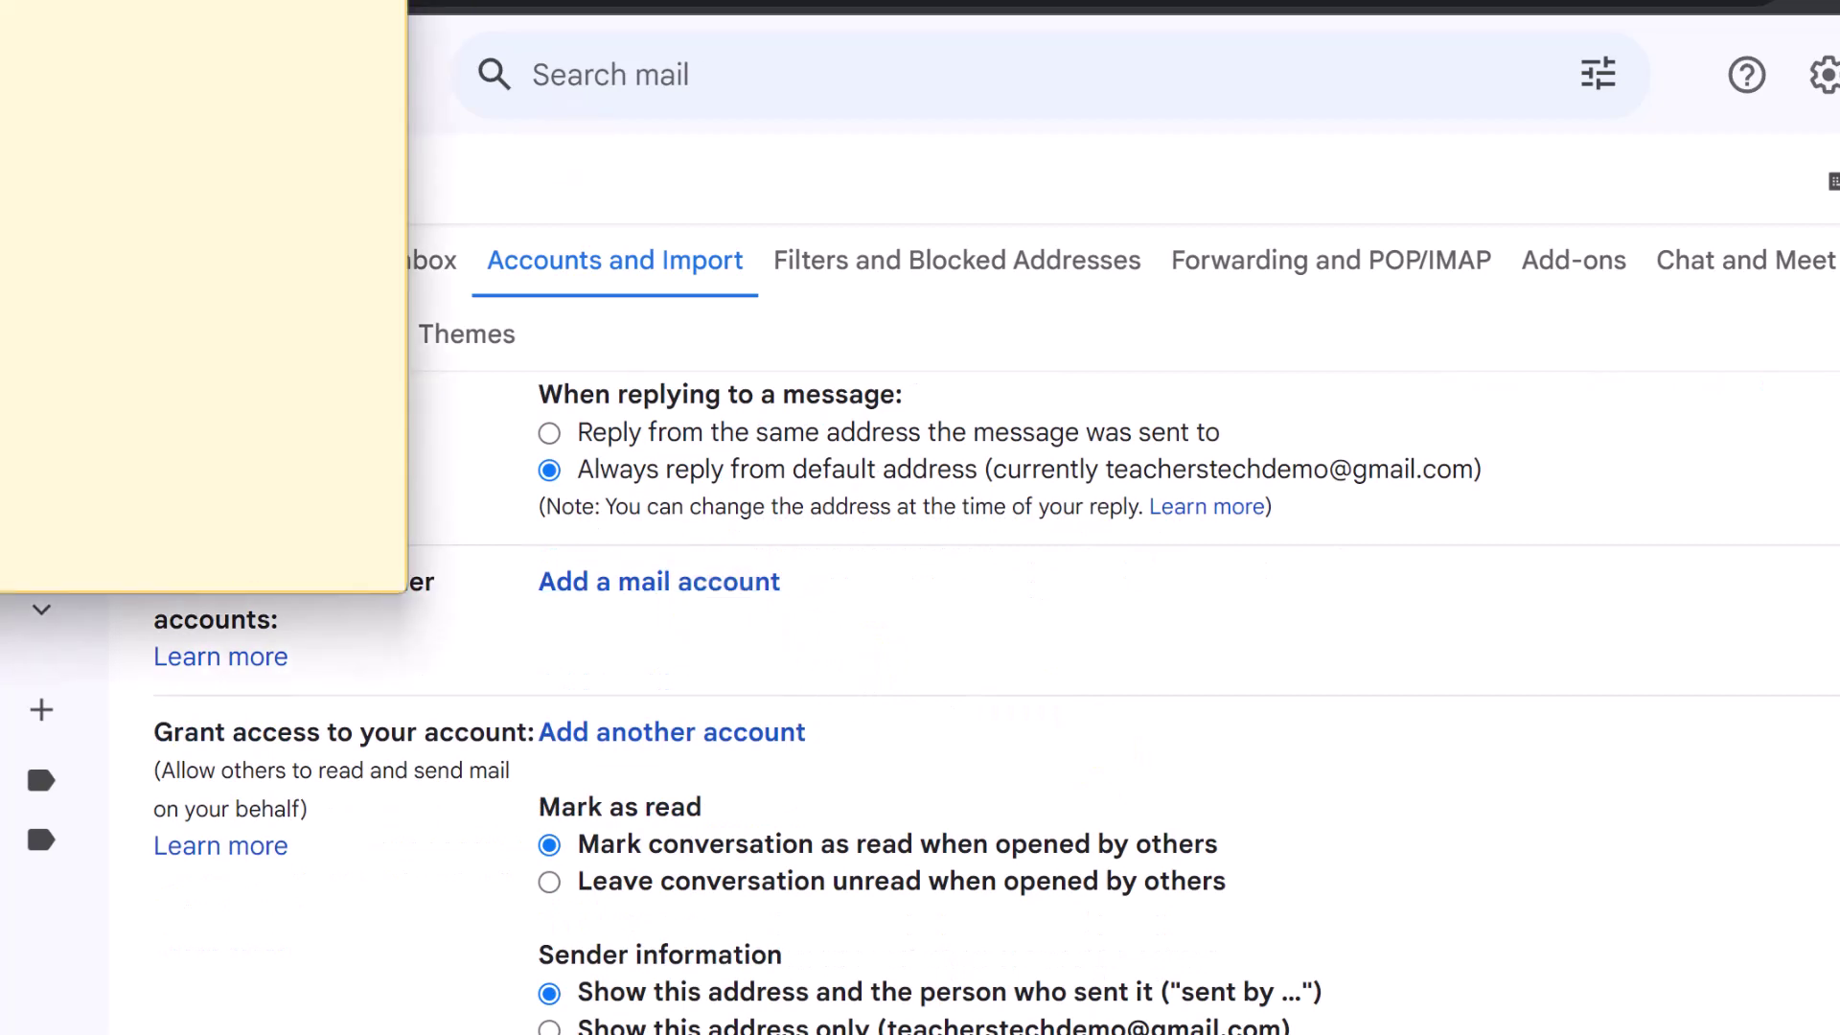
drag(1003, 247, 1067, 144)
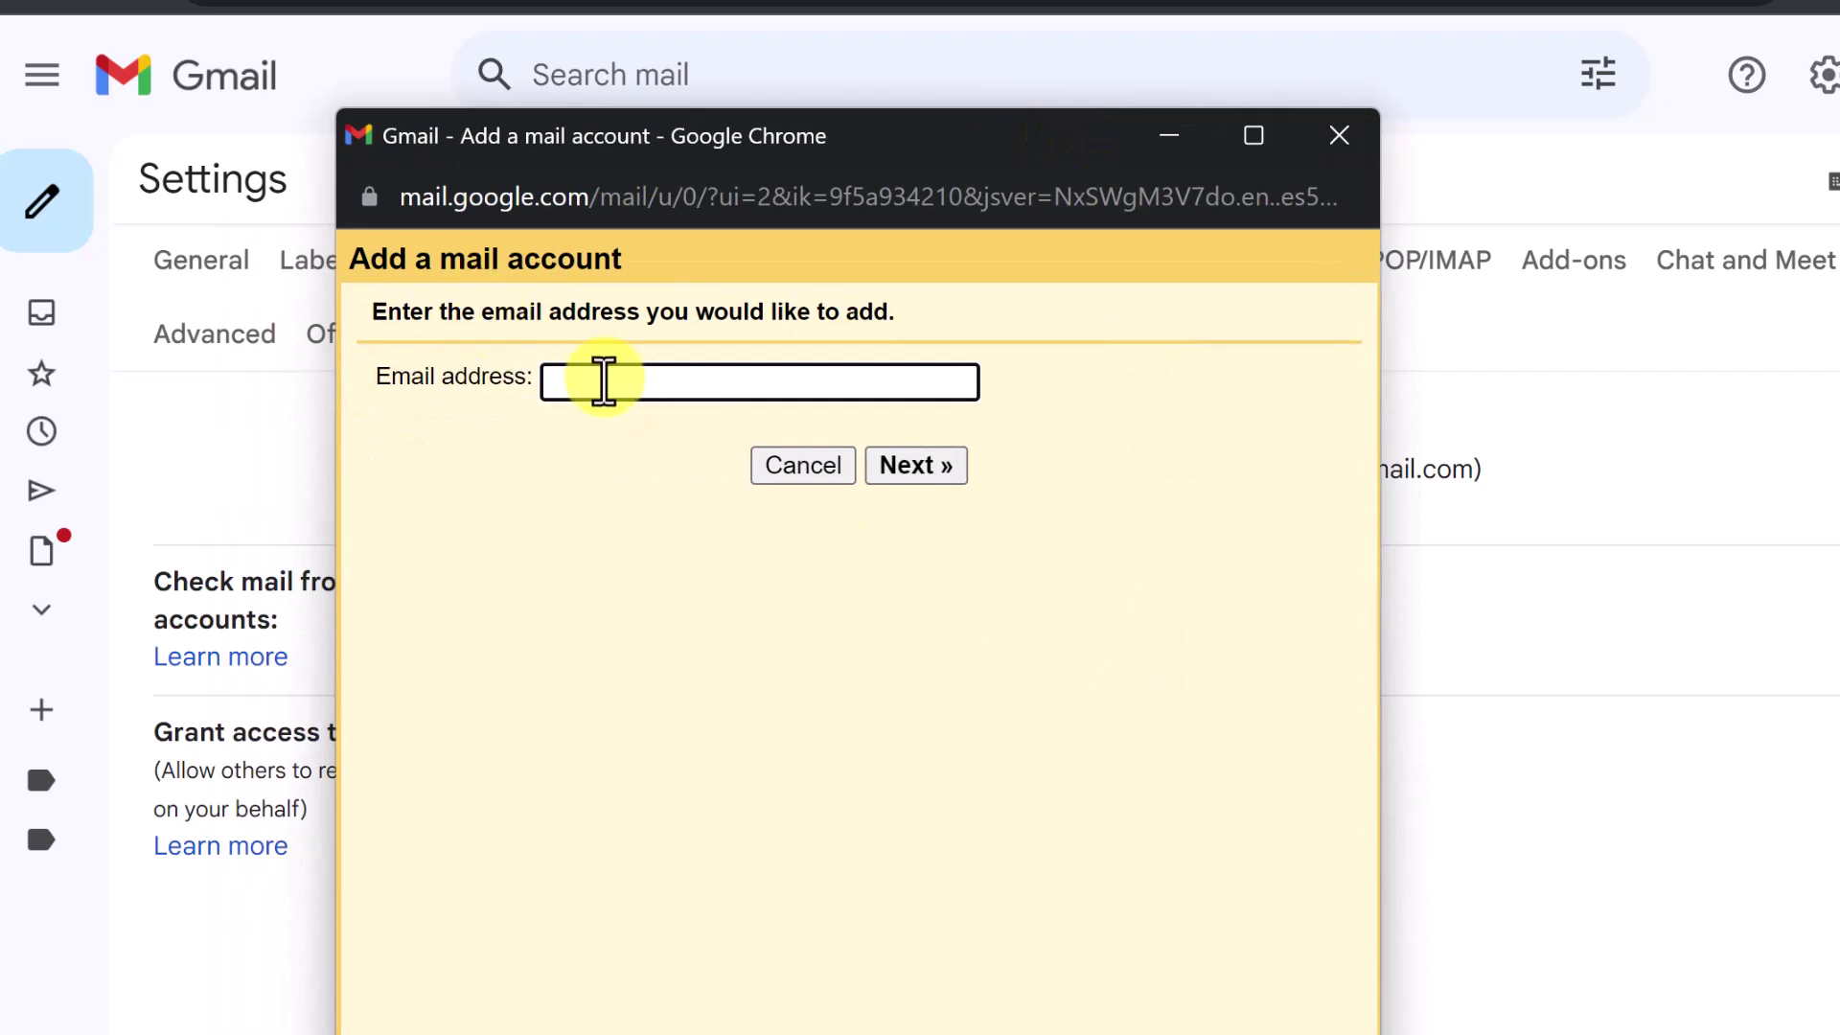
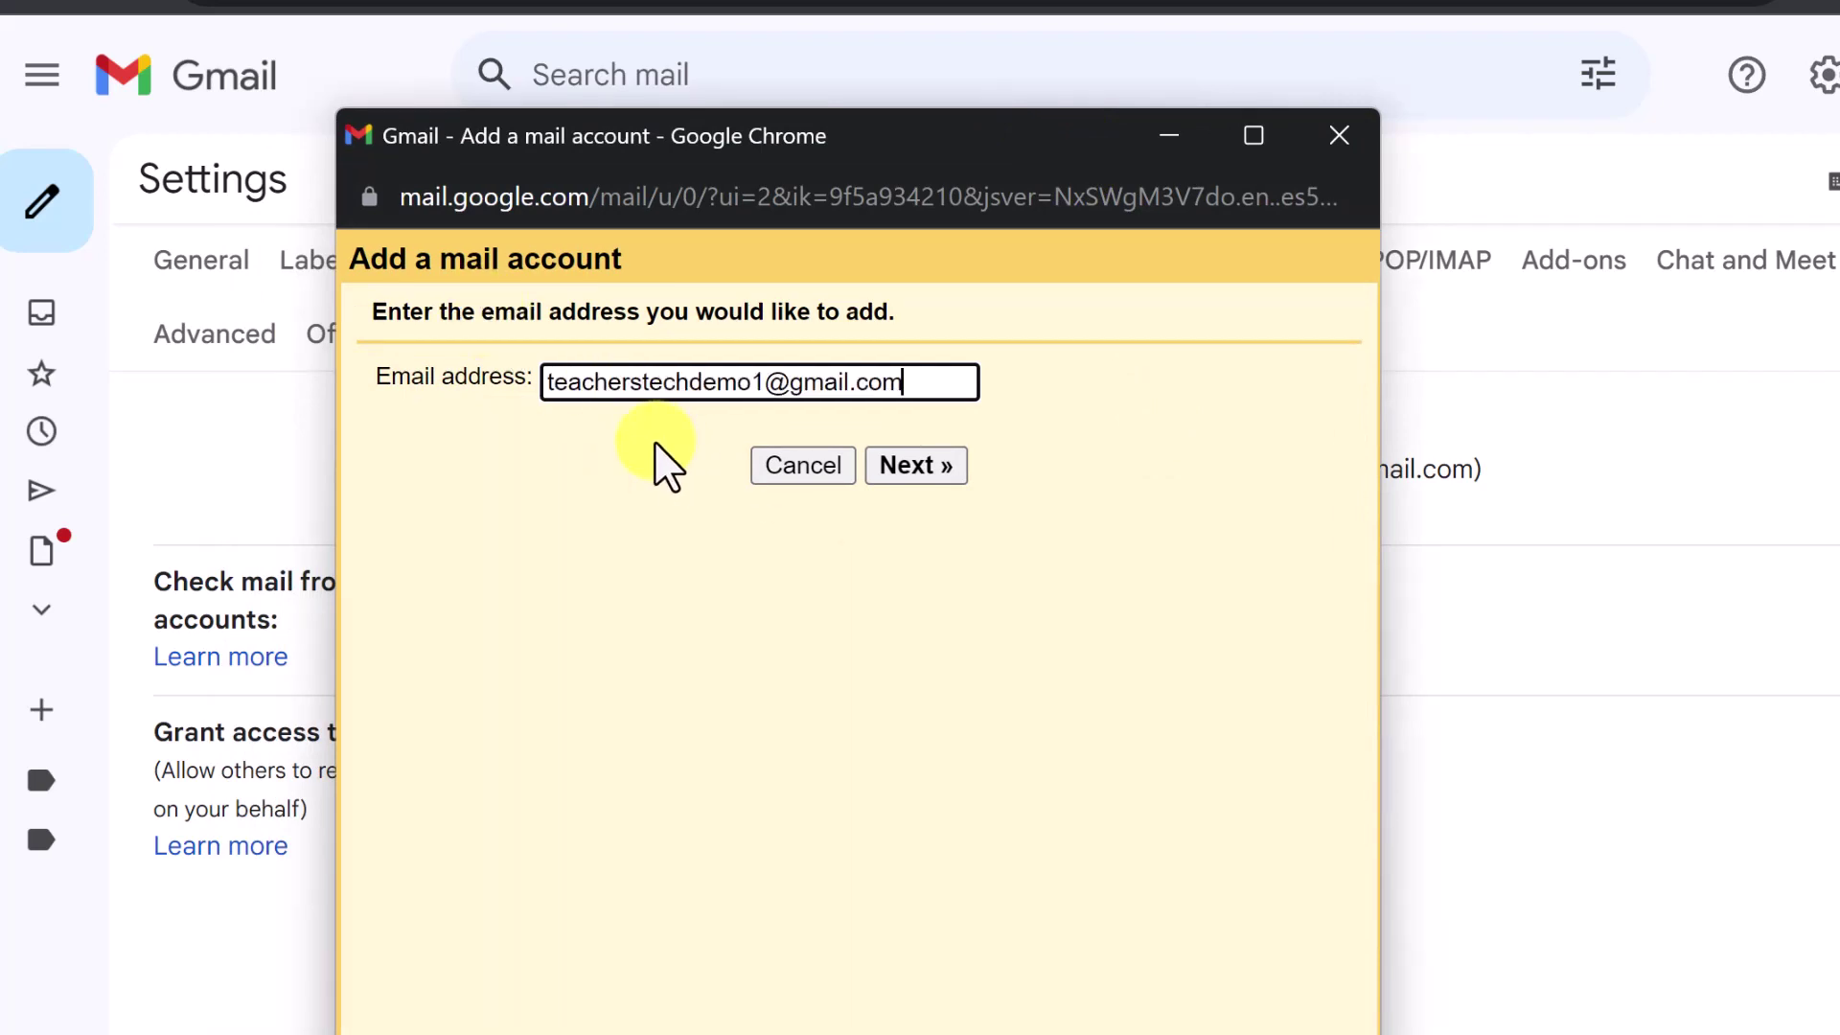
click(932, 473)
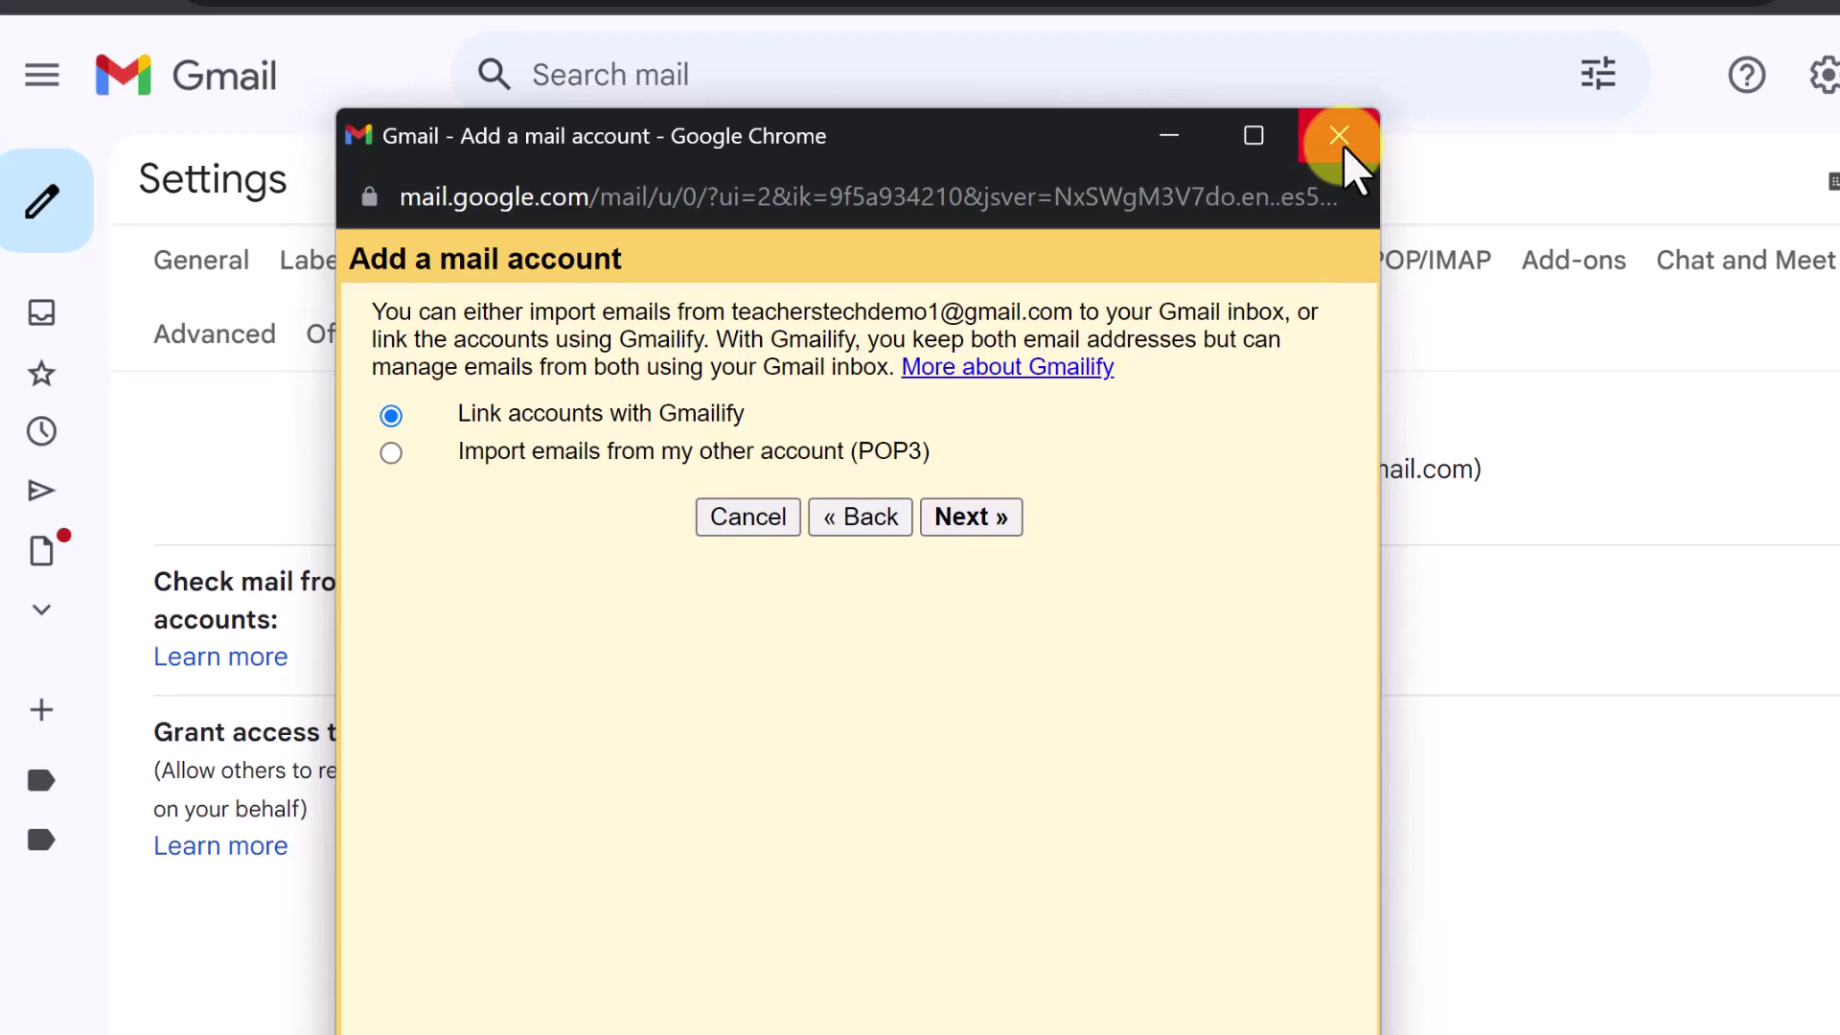
click(1342, 142)
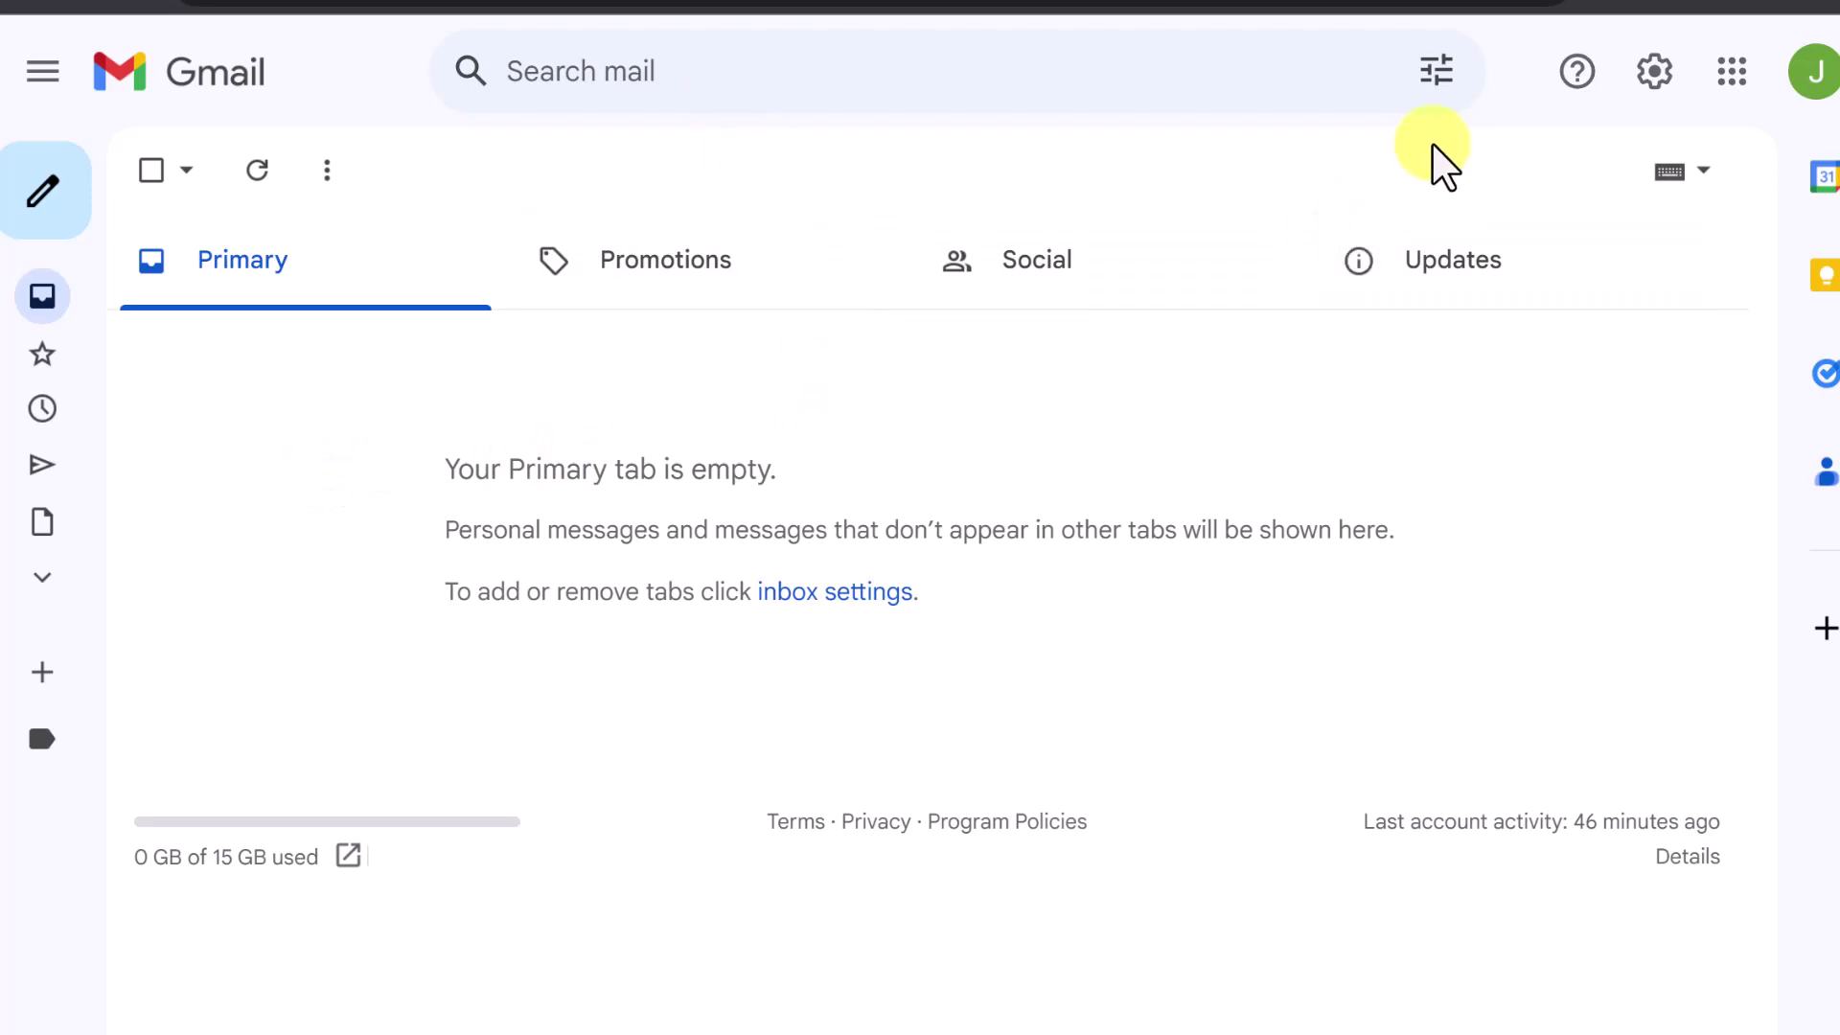
click(1440, 73)
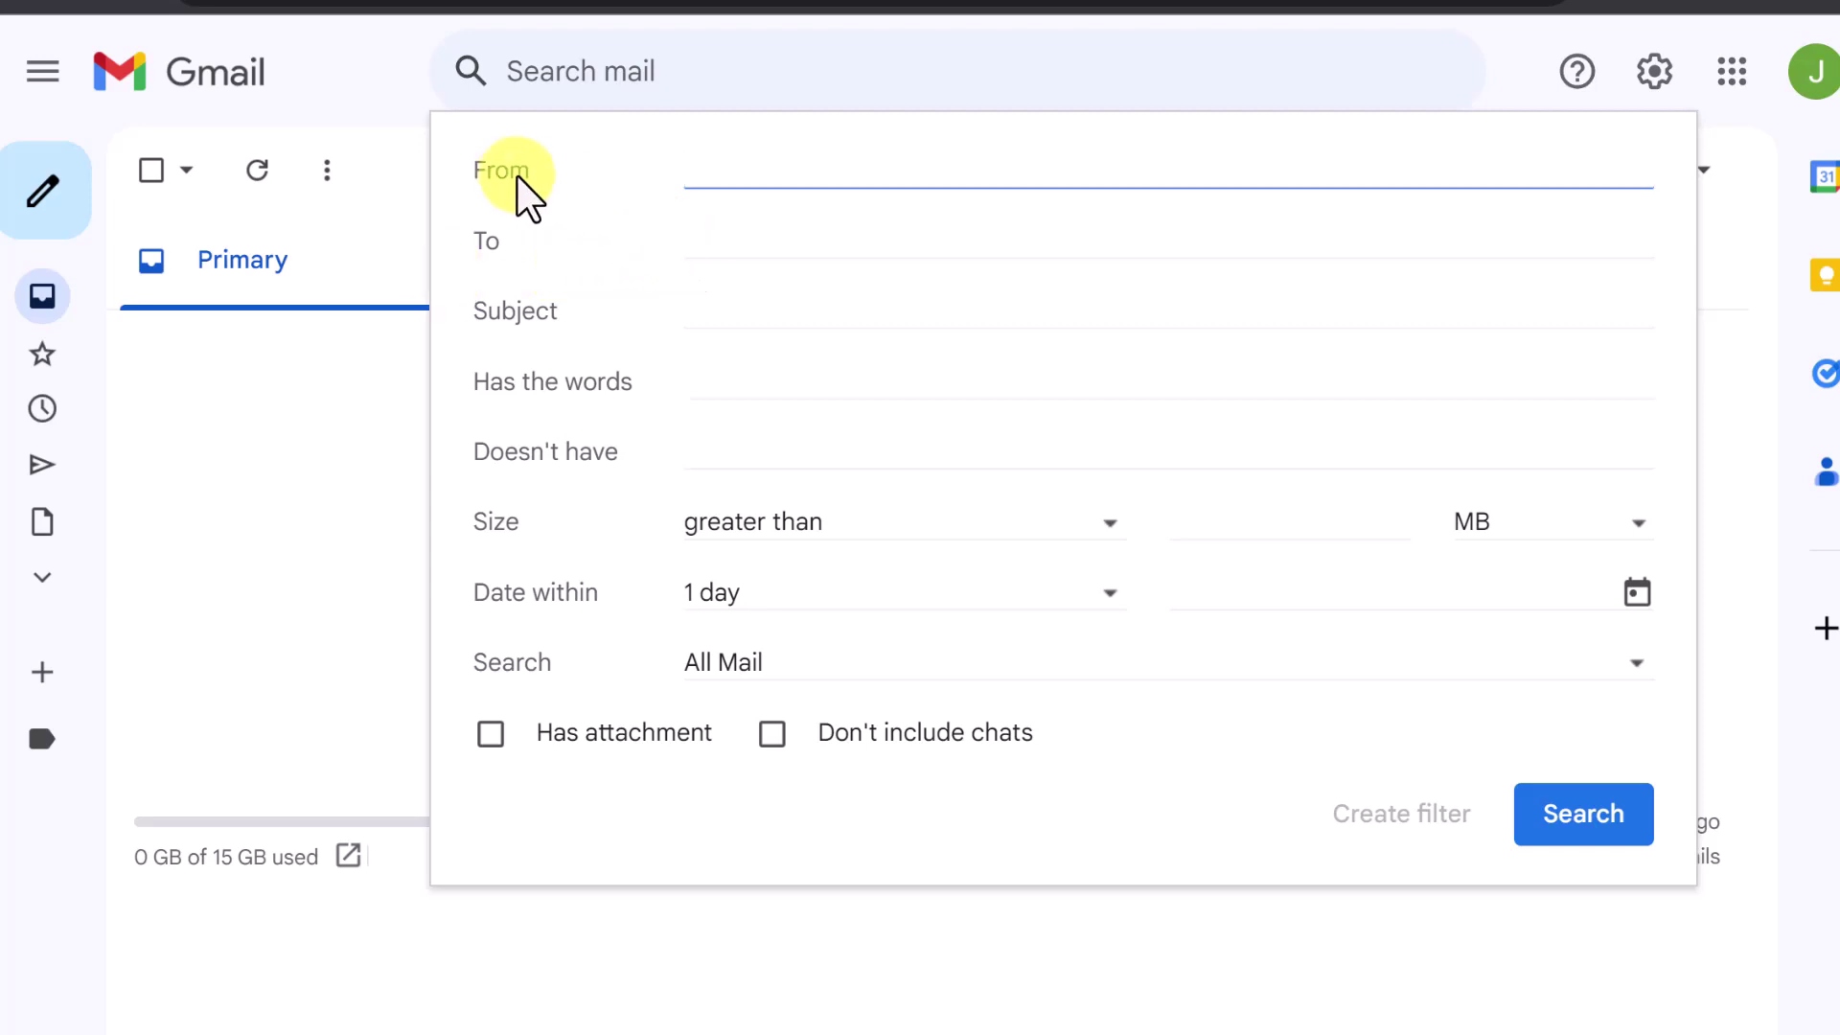
click(682, 239)
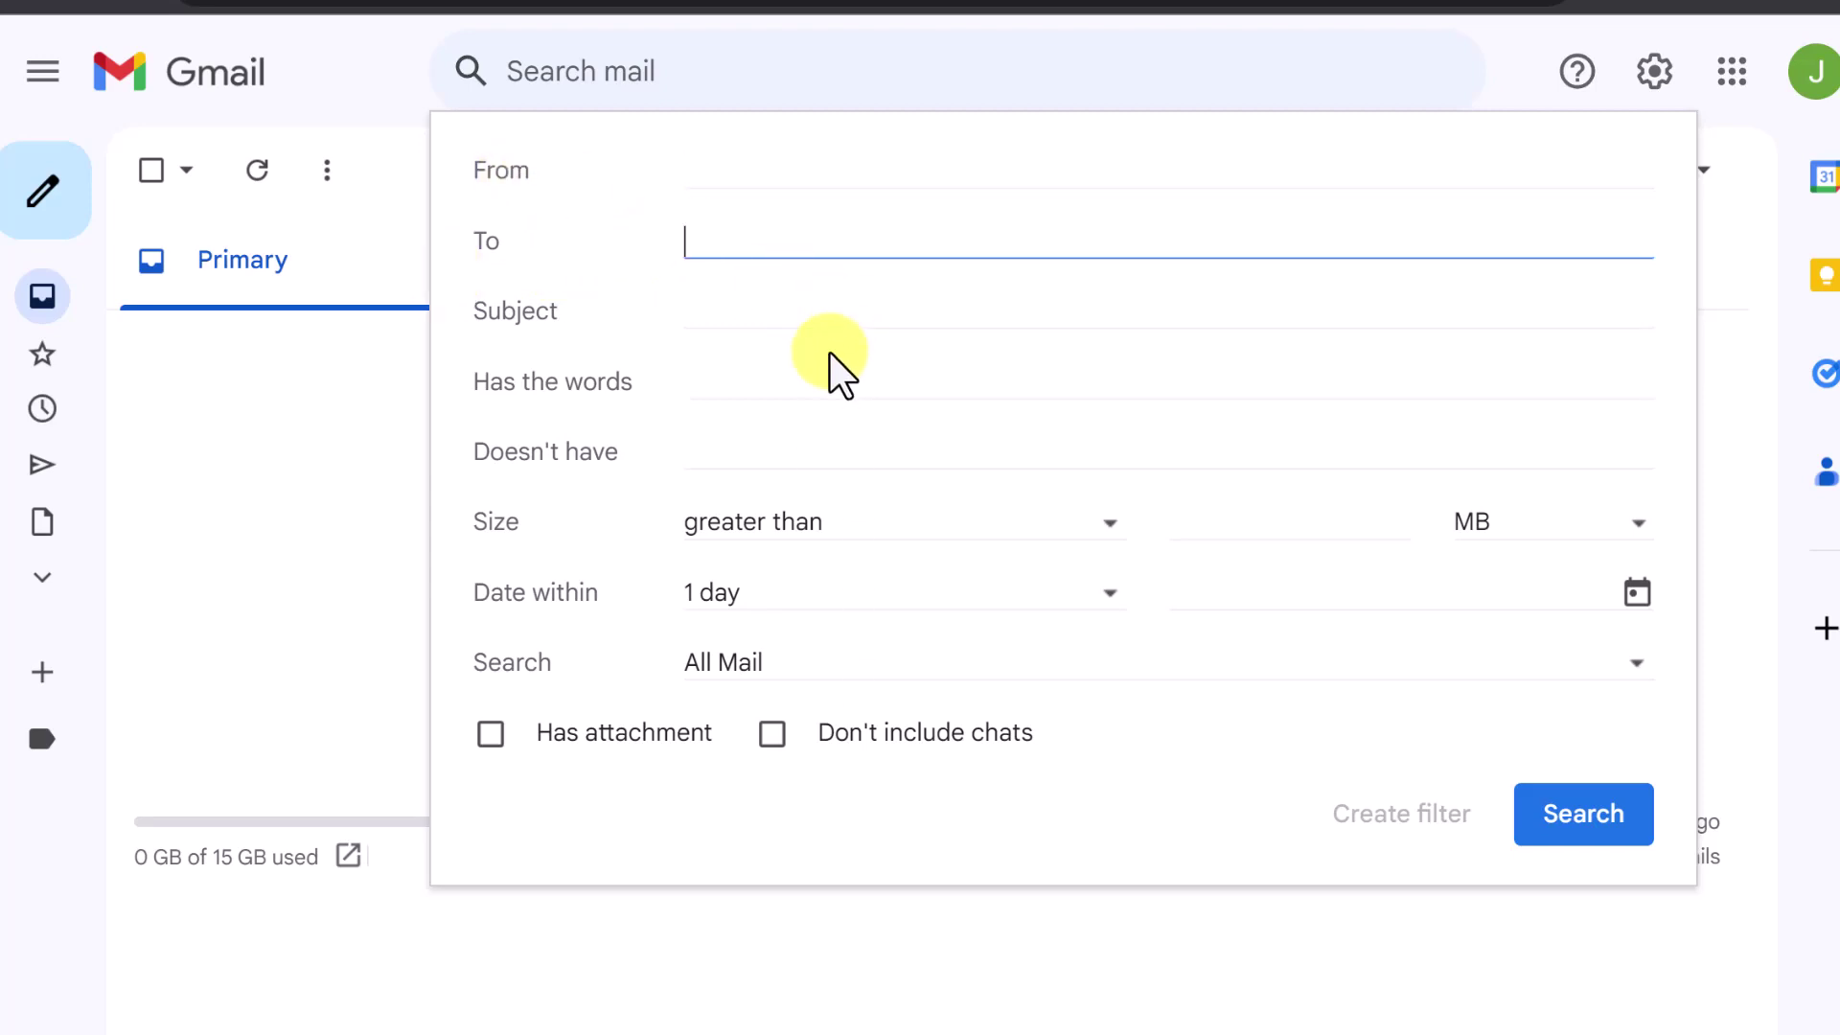
key(ctrl+v)
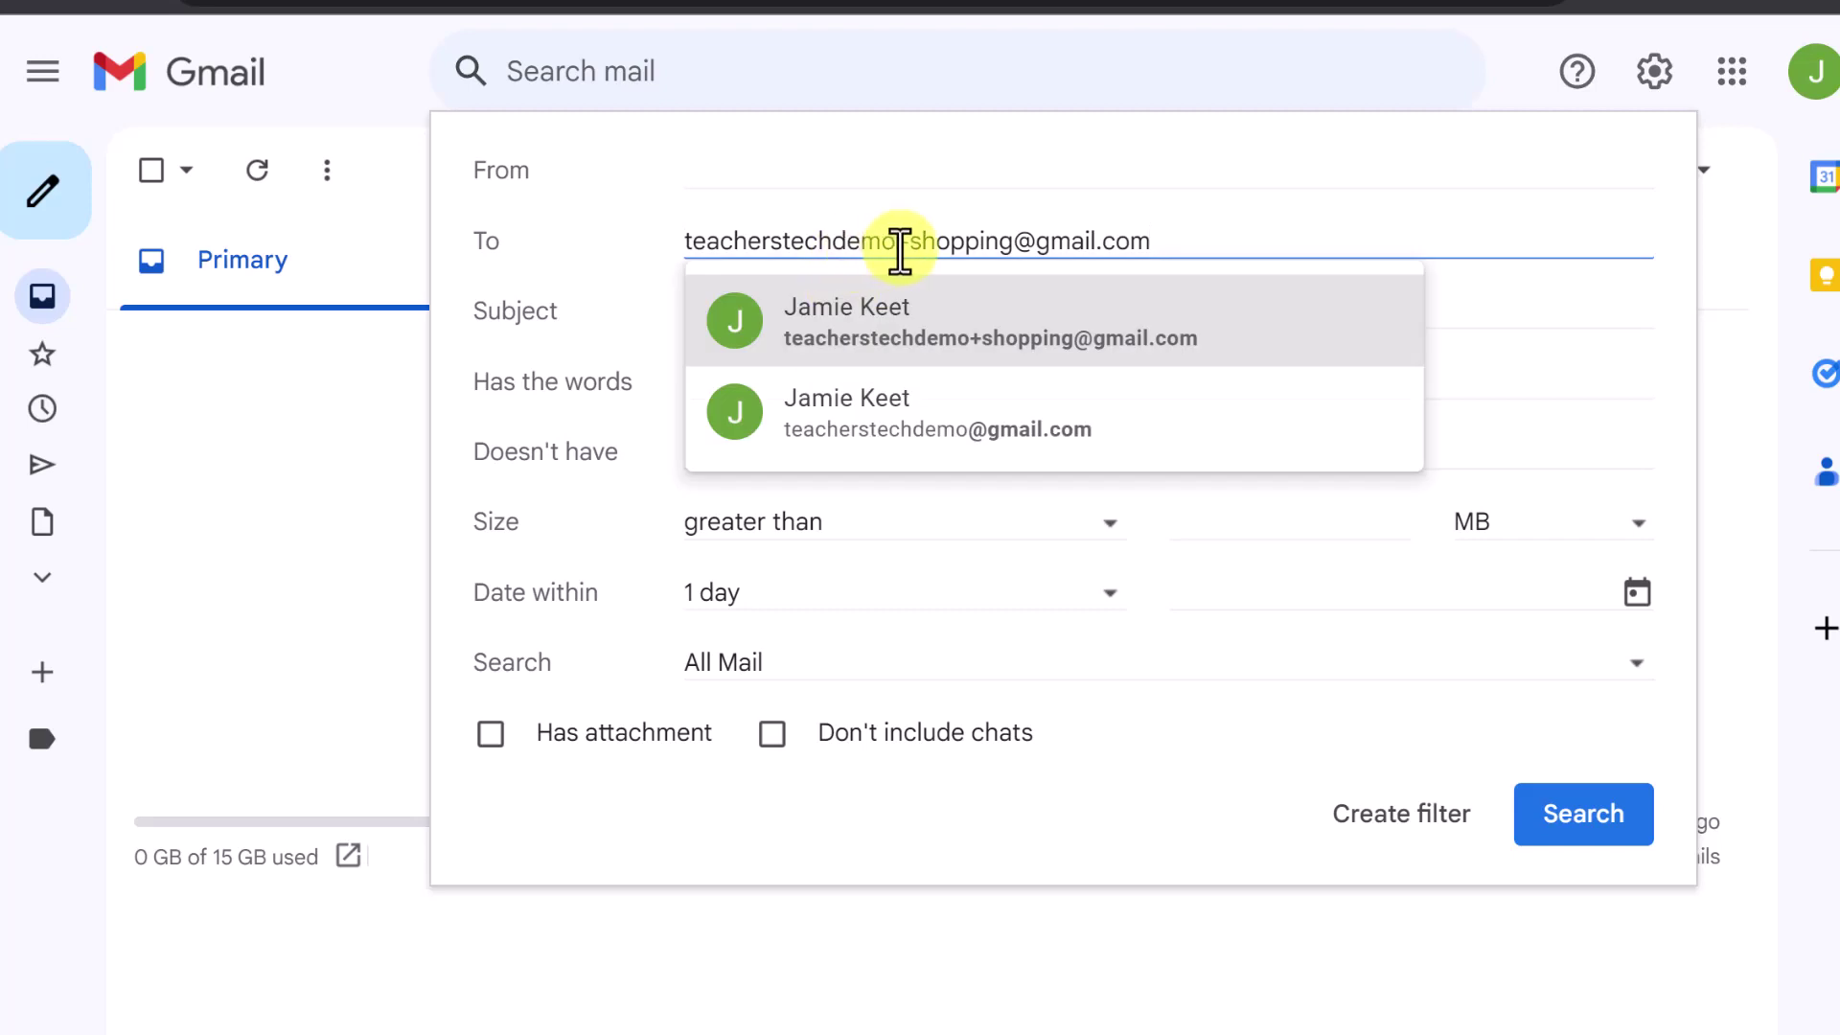
click(895, 446)
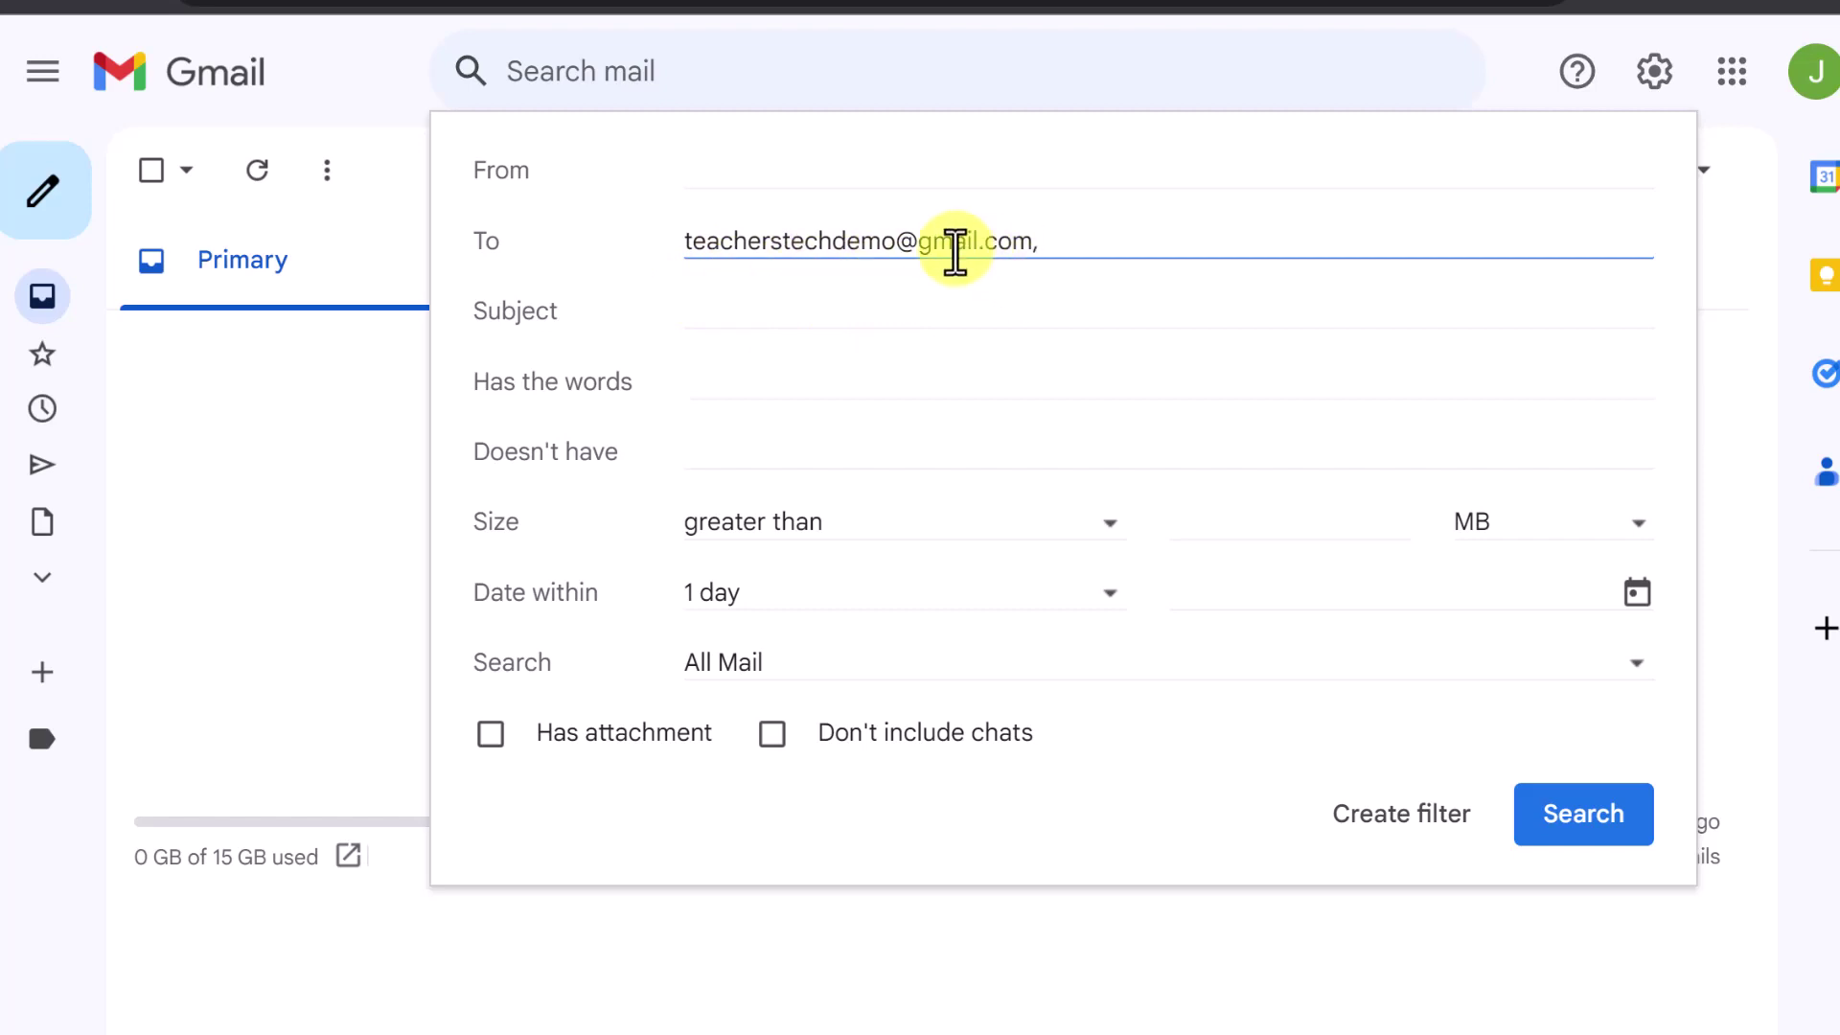
click(895, 243)
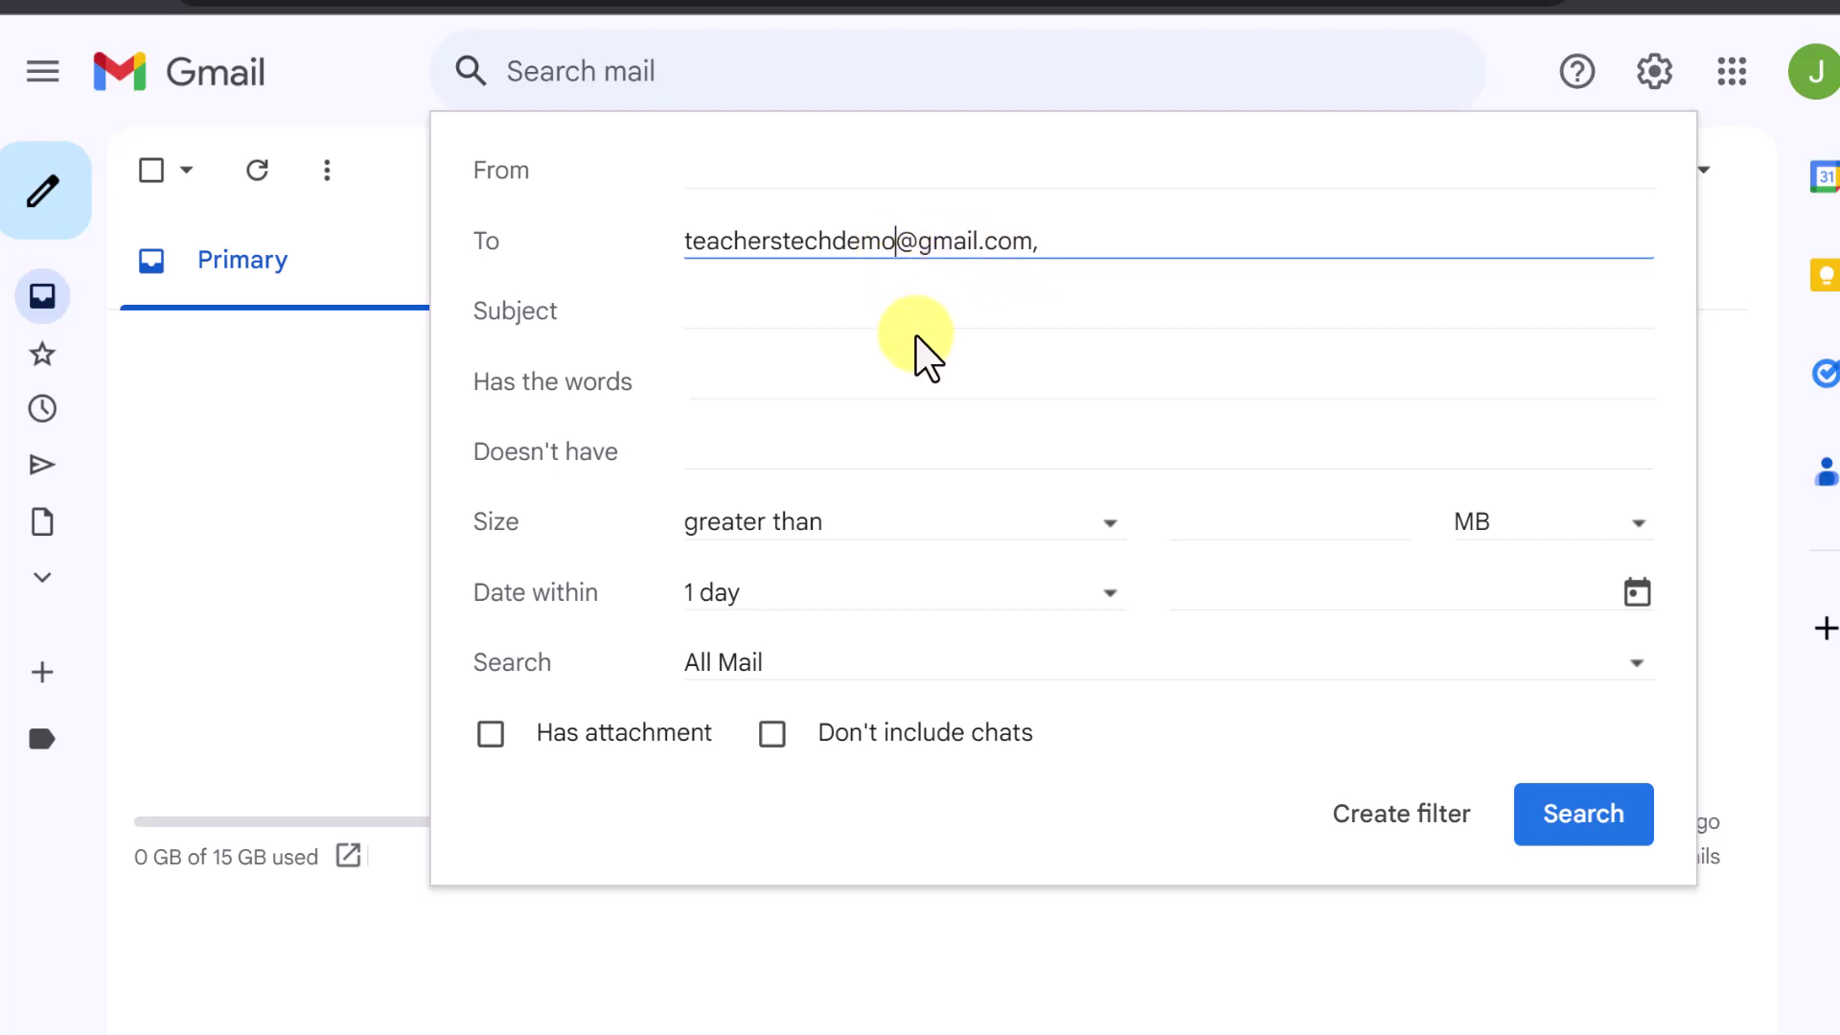
text(+)
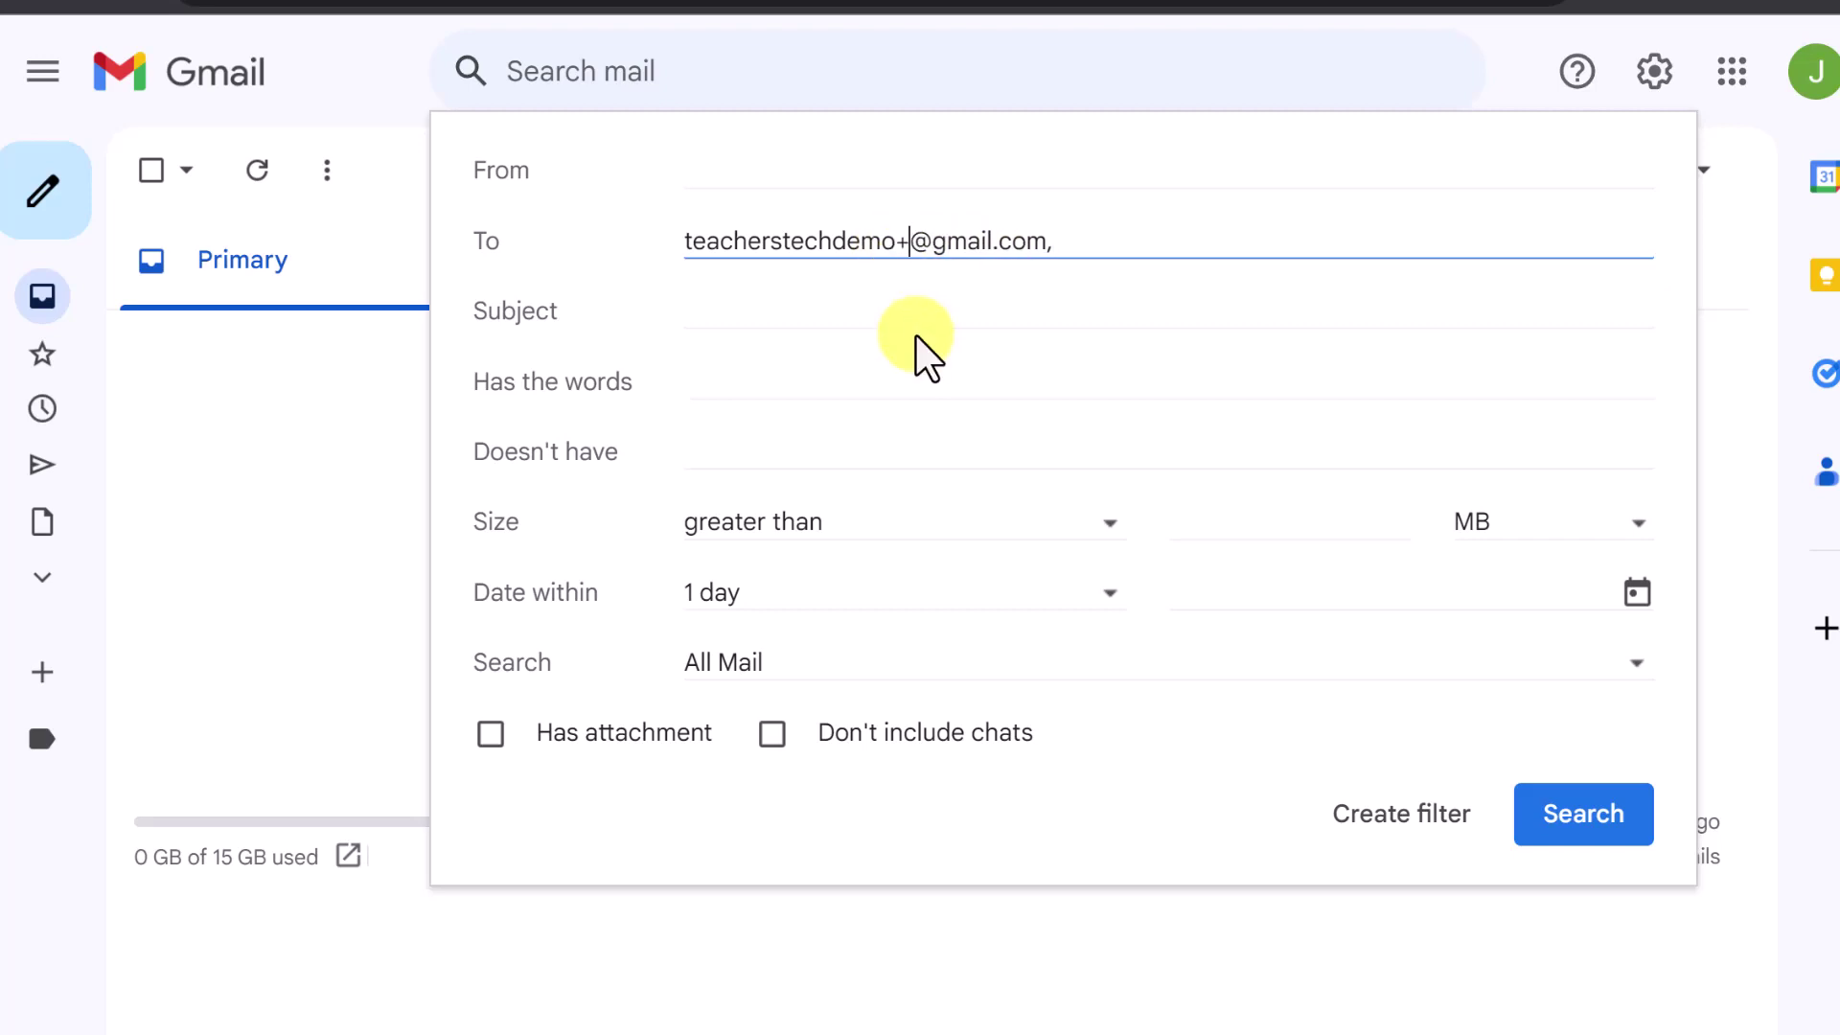
text(shopping)
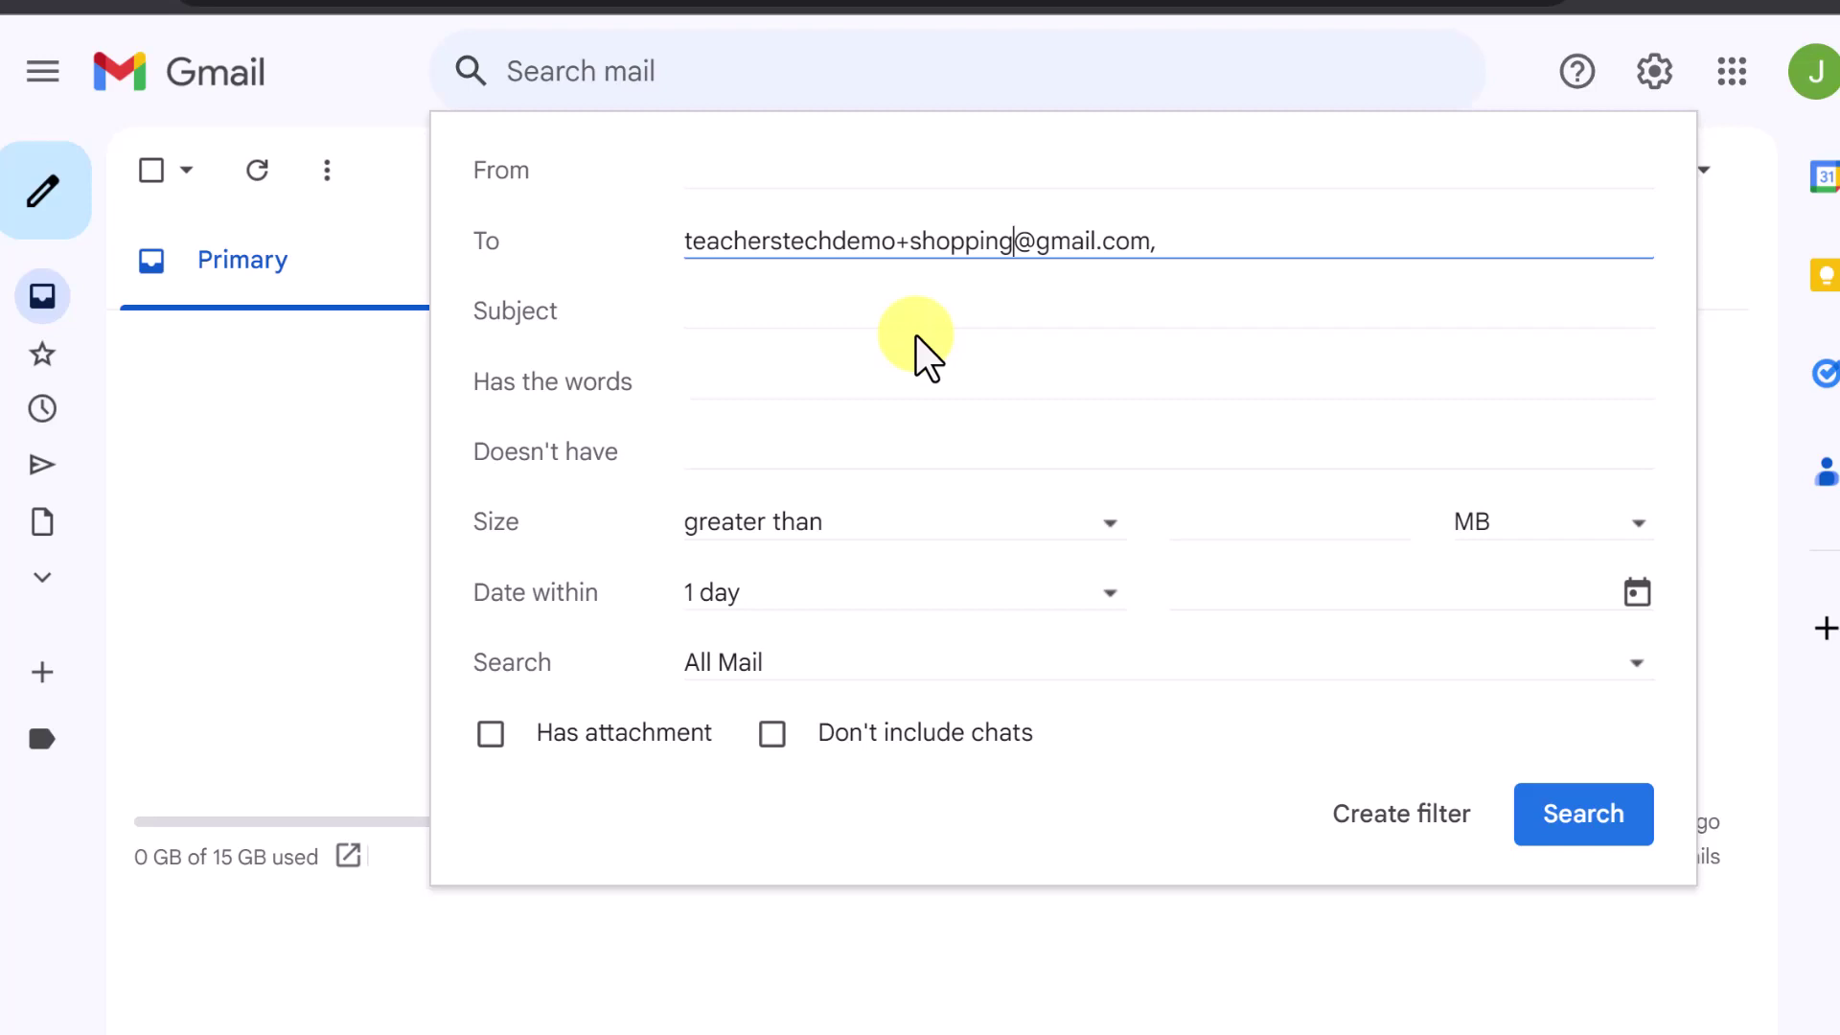
click(1399, 834)
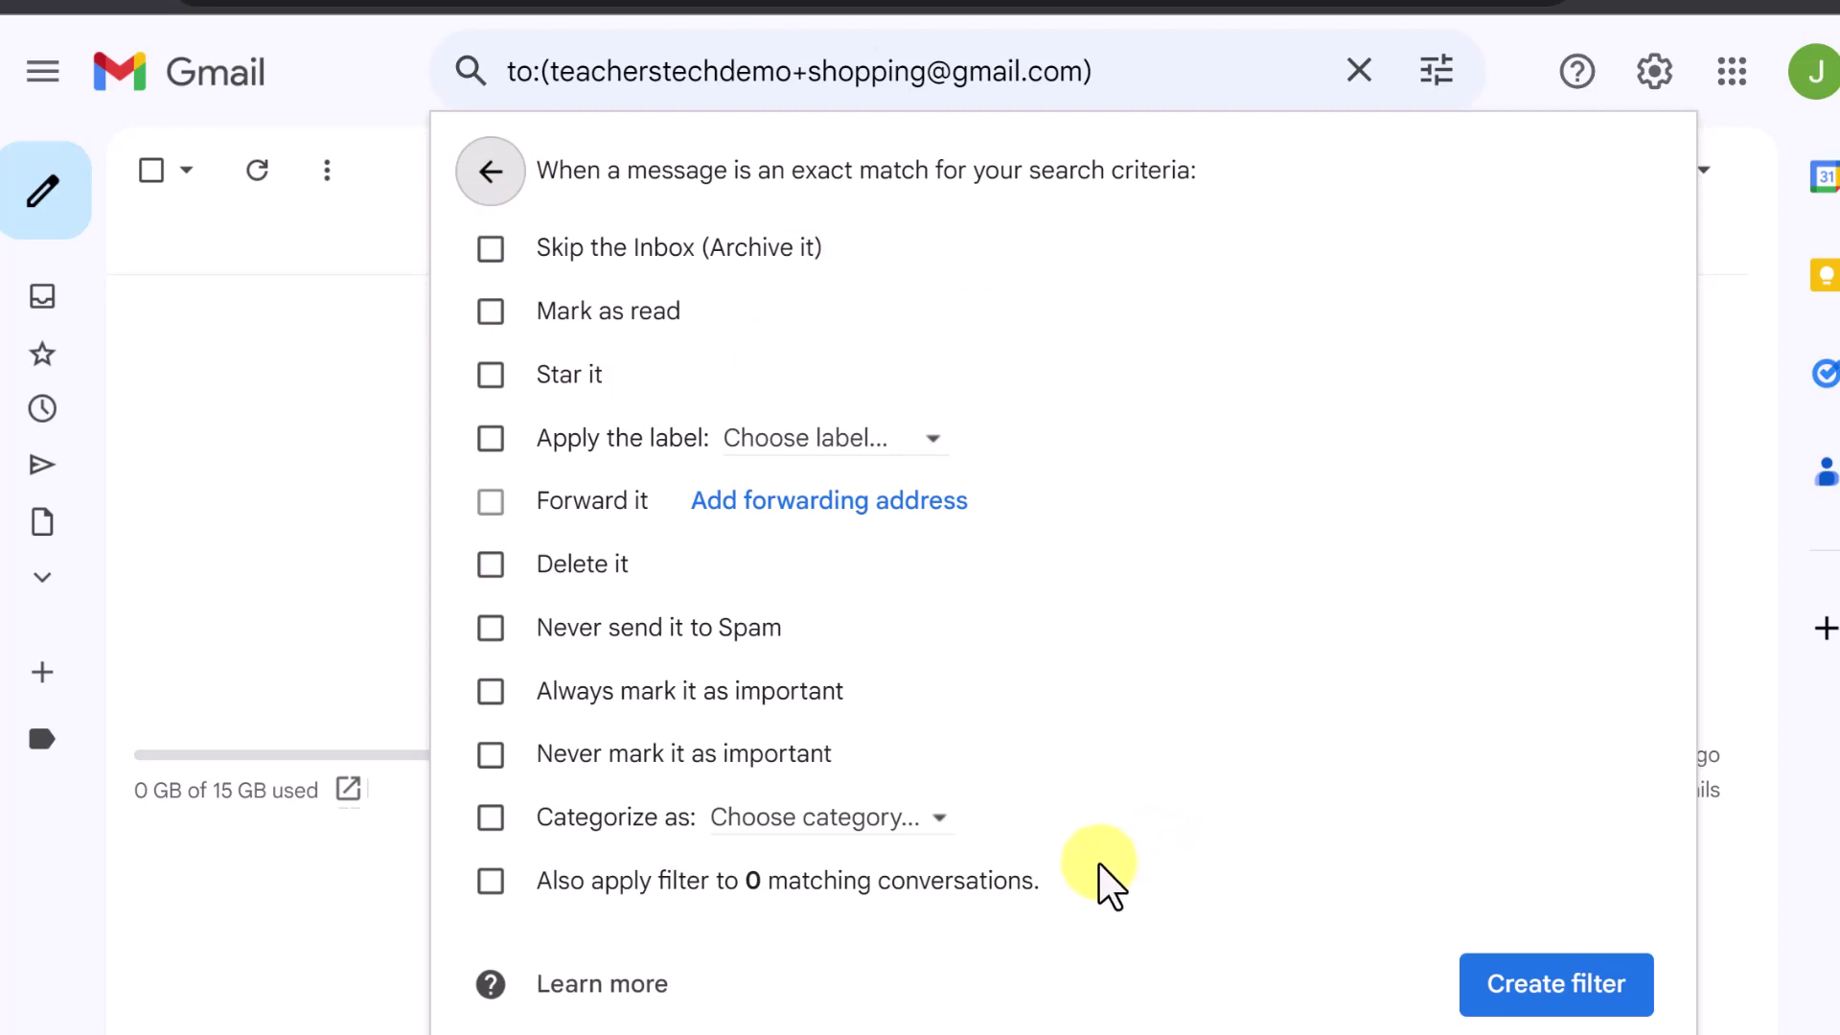
Set the filter to categorize matches as Updates and apply a new 'Shopping' label, then save it
click(947, 840)
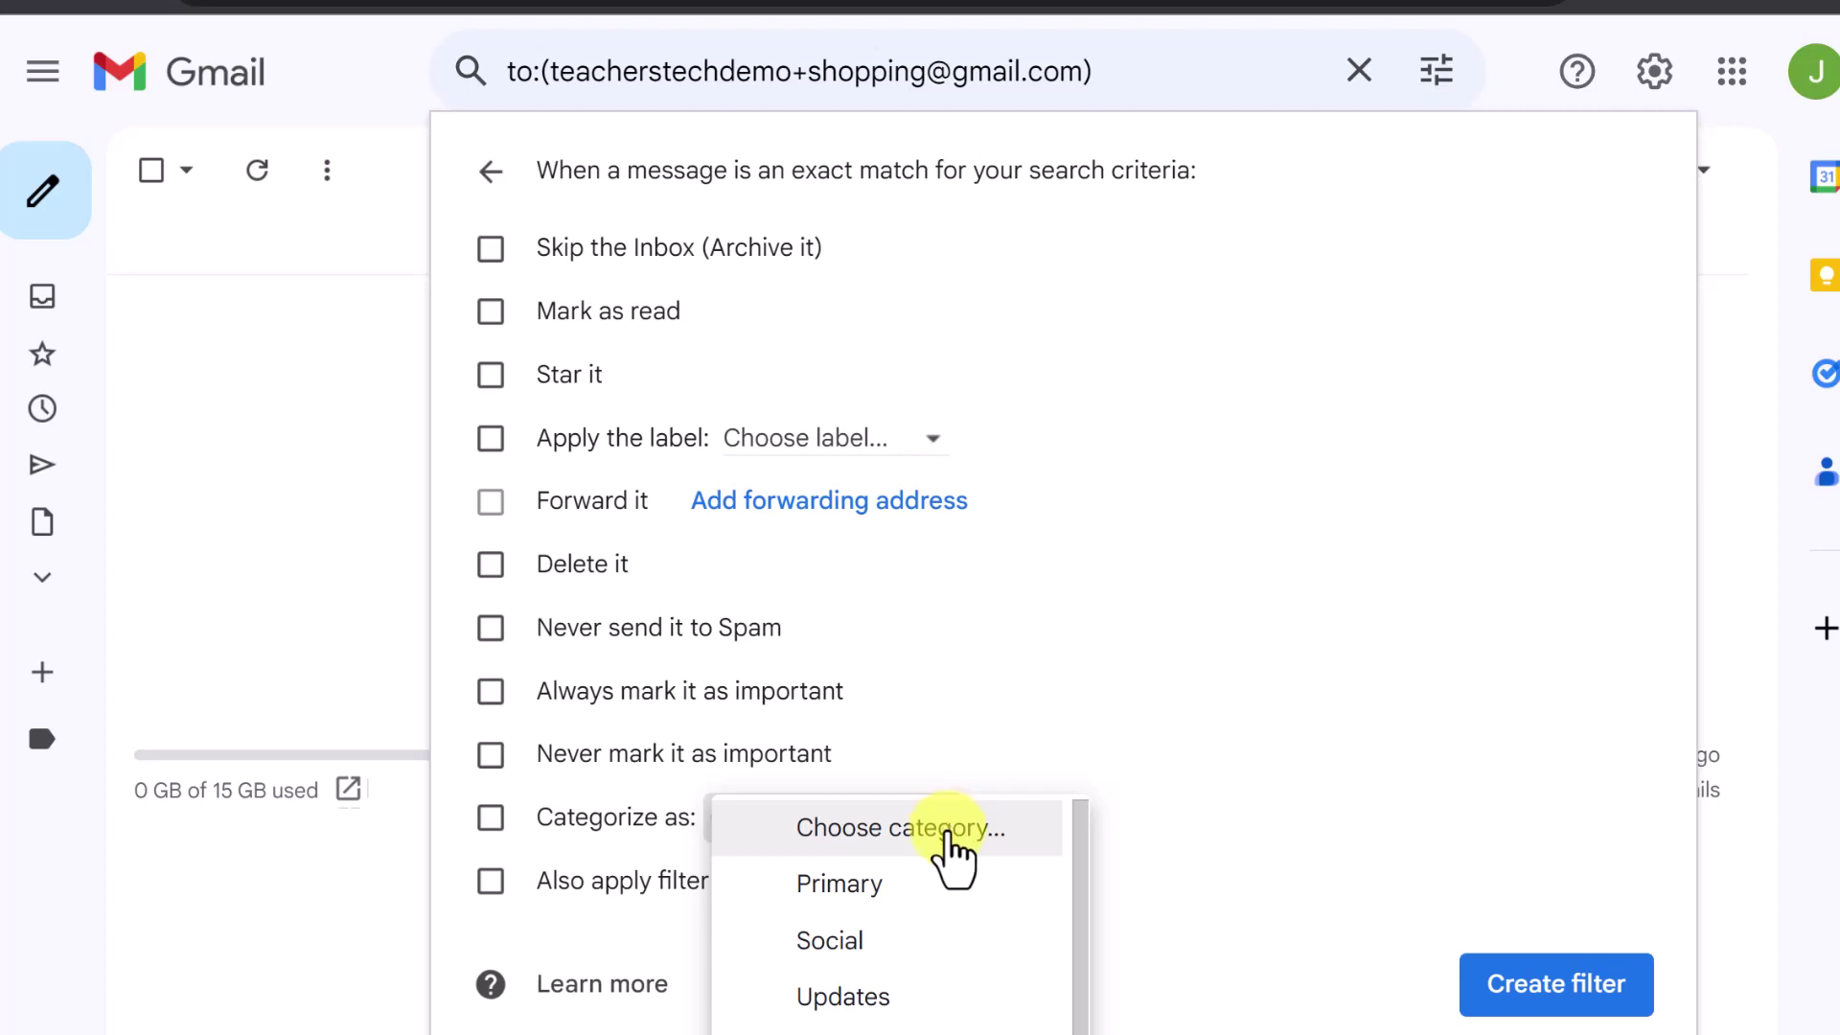
click(949, 1009)
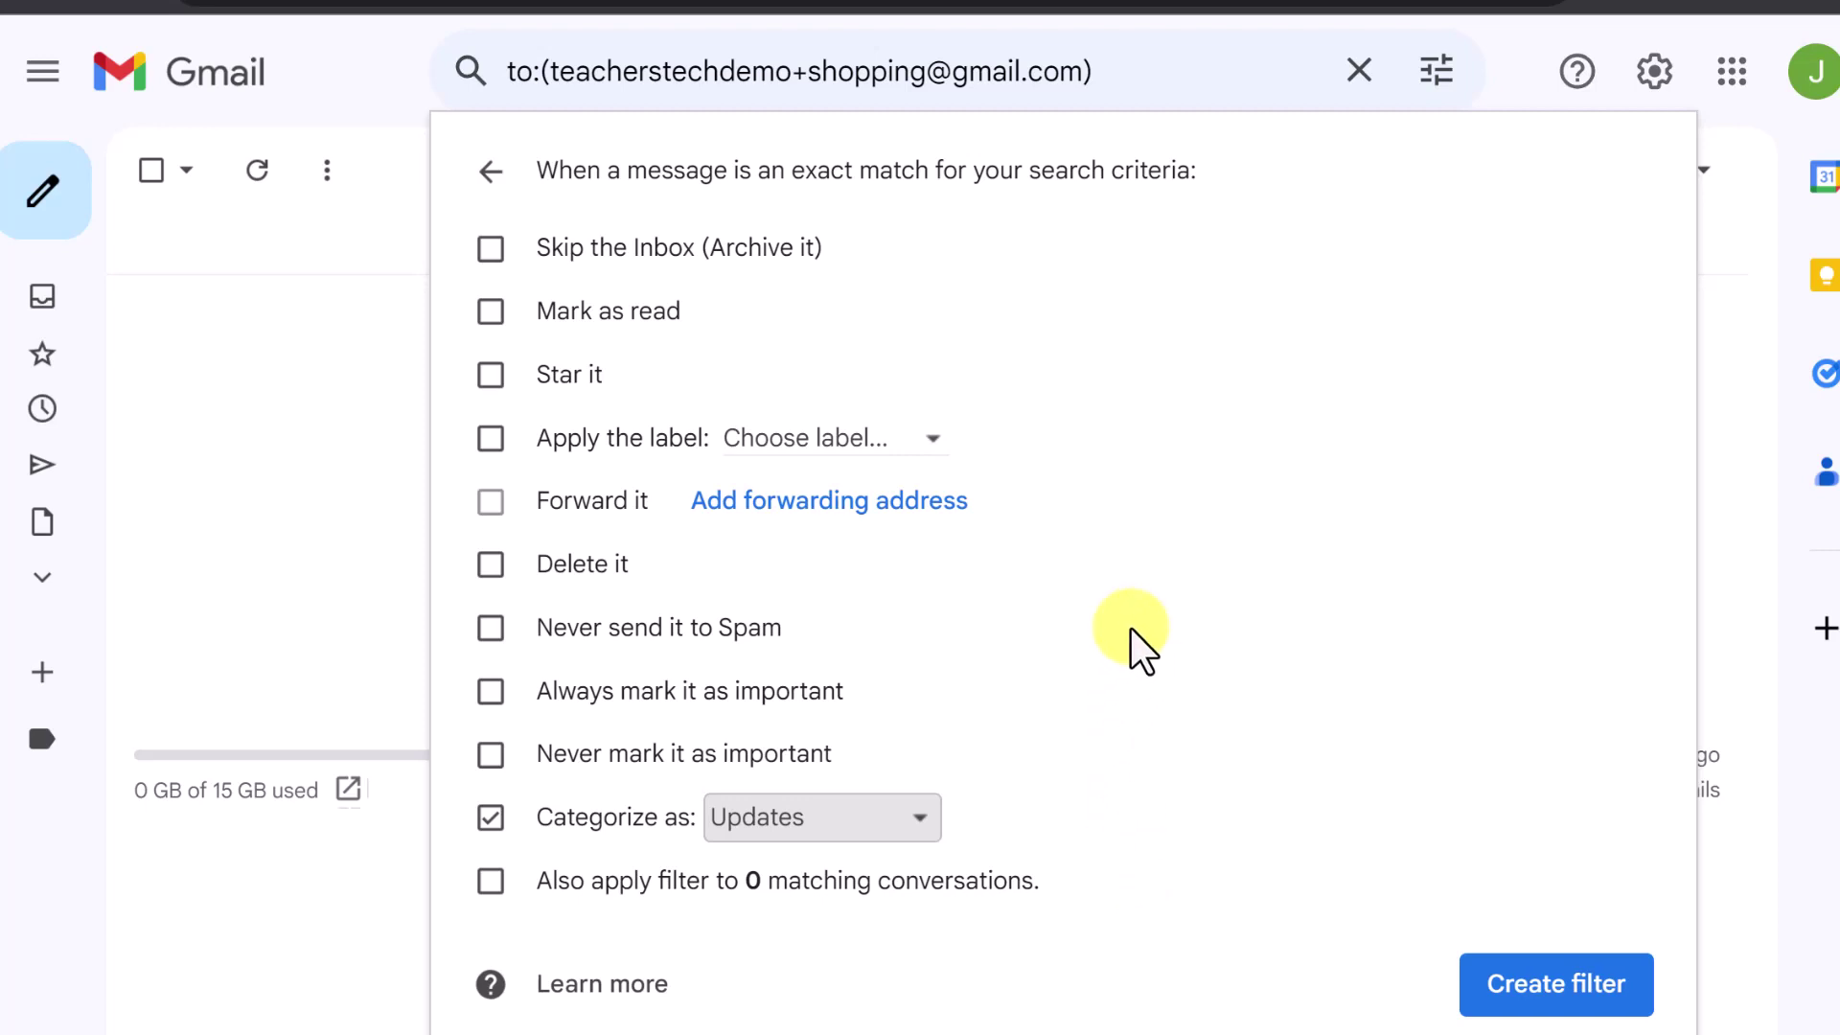
click(940, 448)
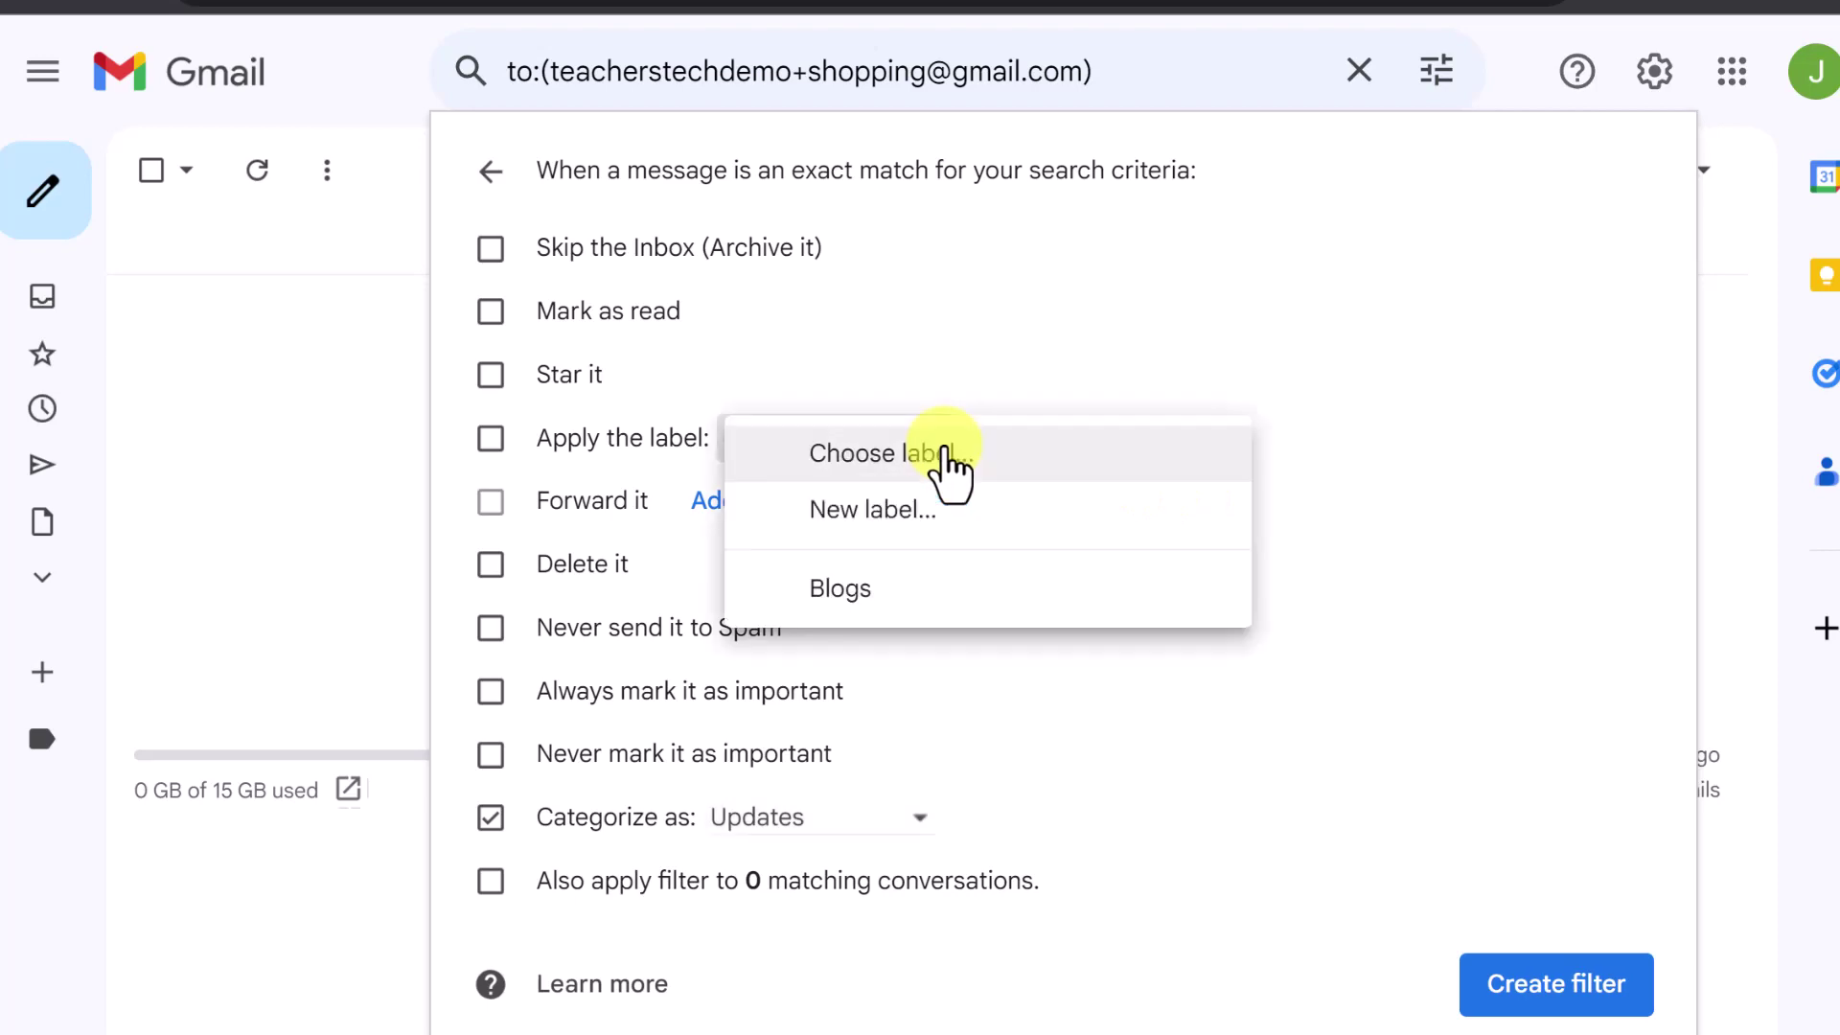
click(939, 518)
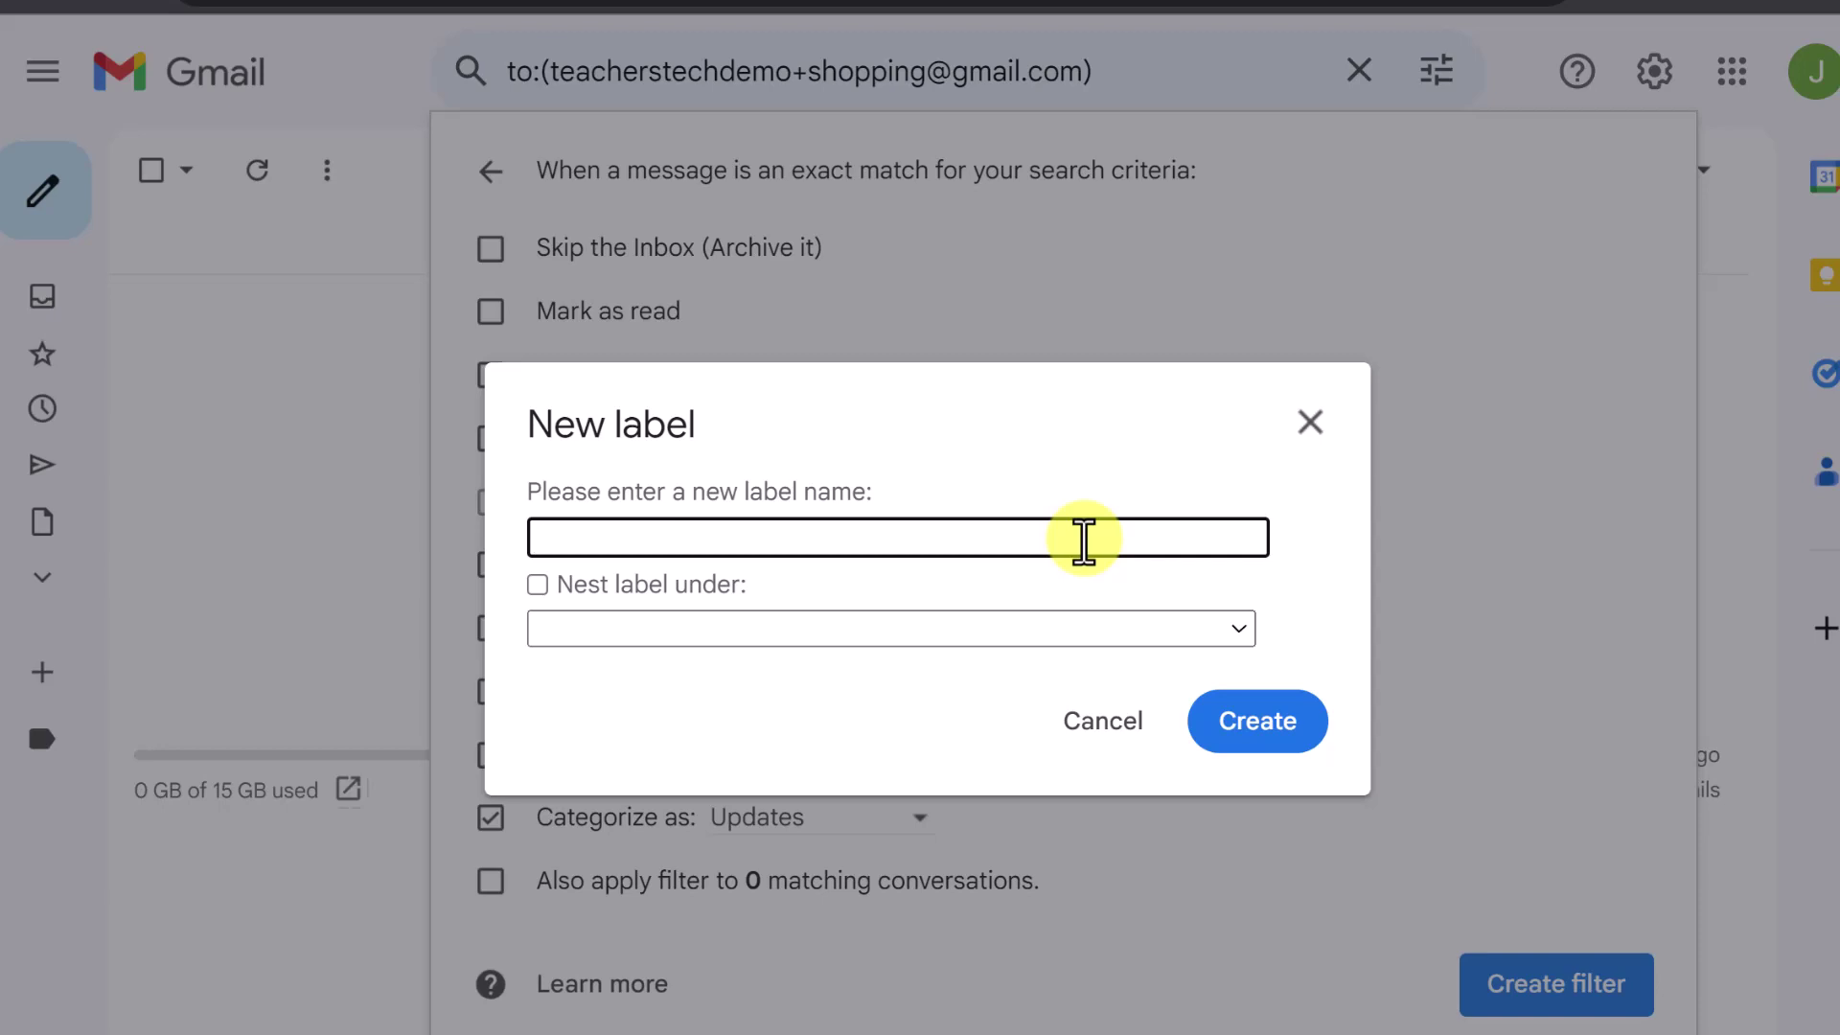
text(Shopping)
click(1278, 727)
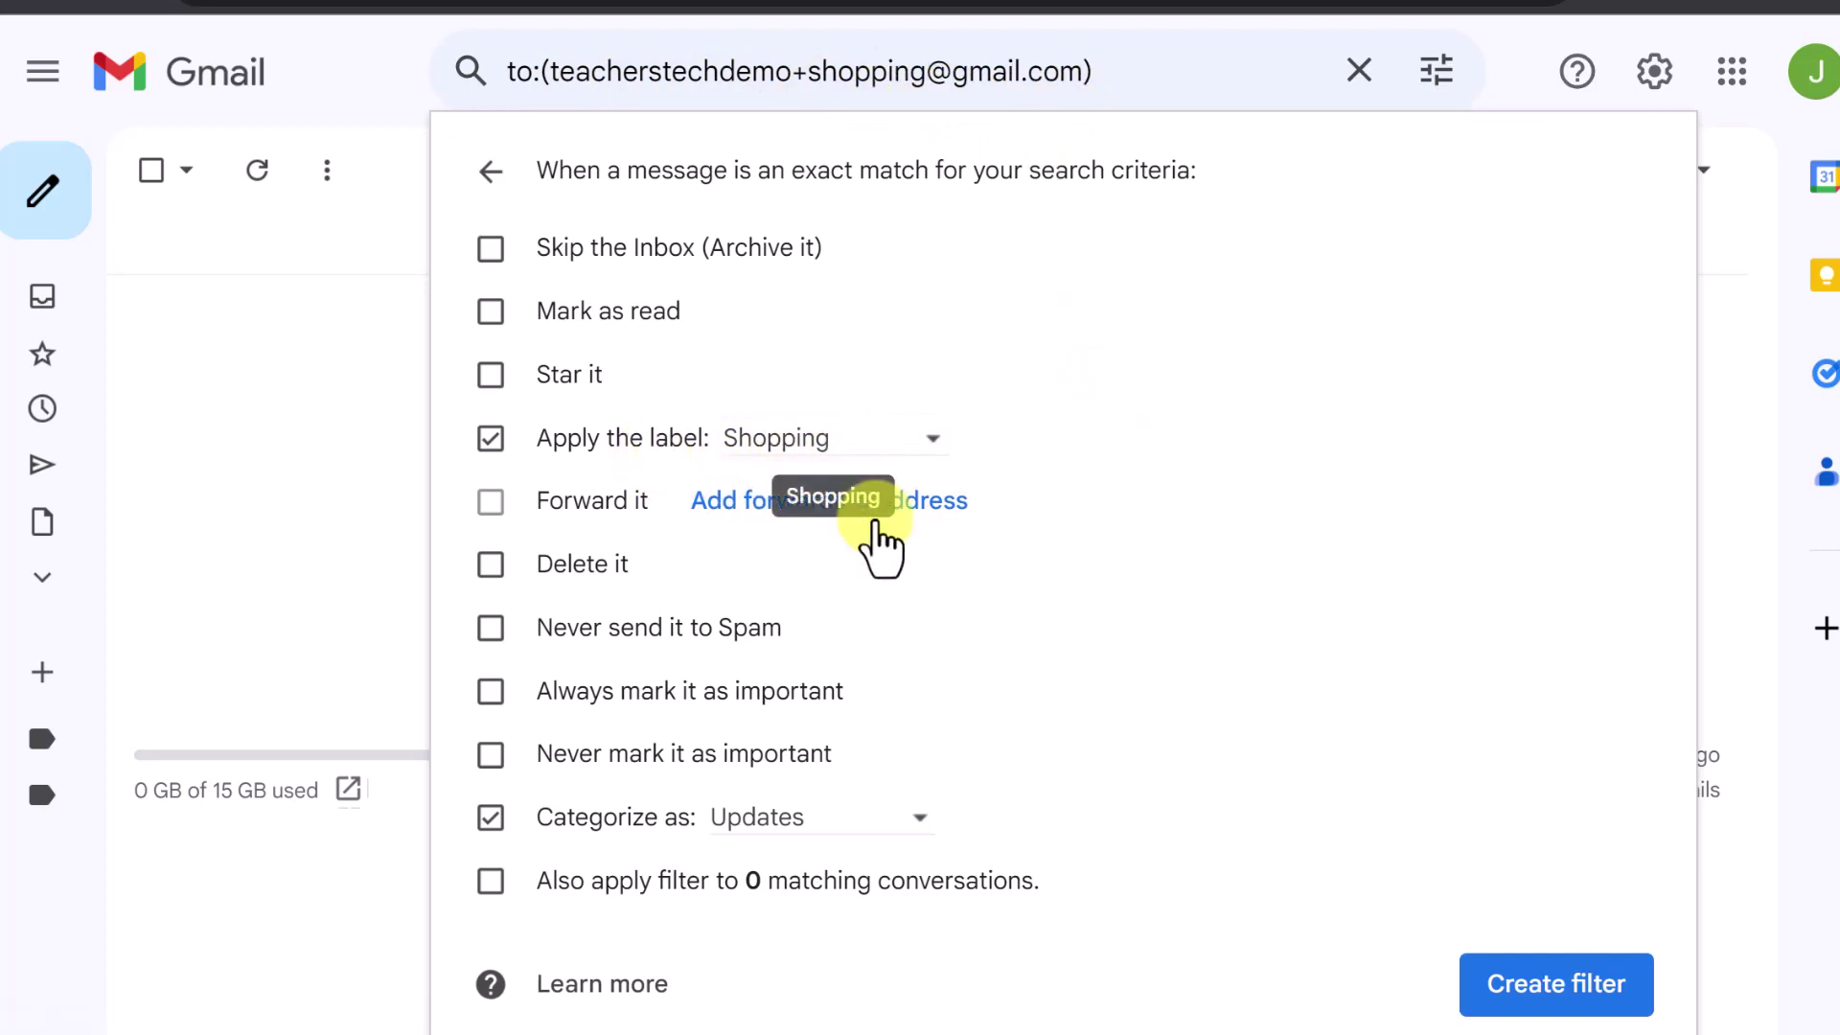
click(1531, 987)
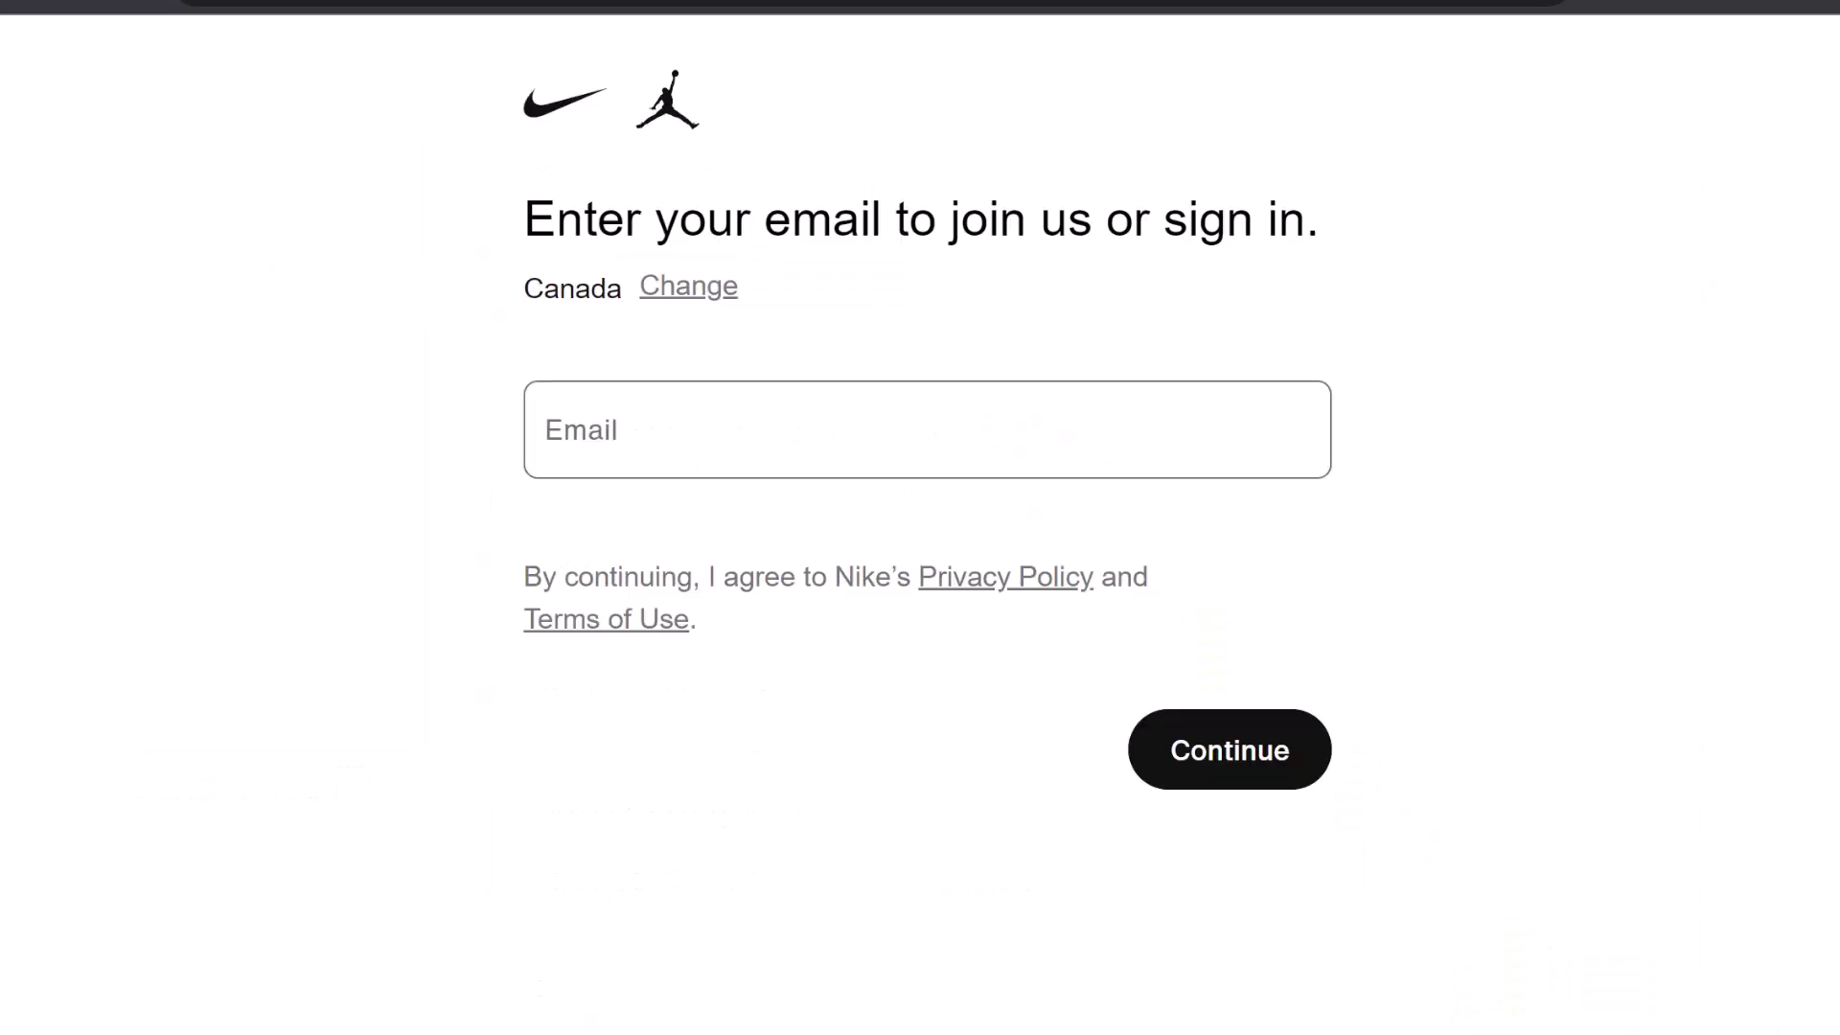
Sign up on Nike with the +shopping alias email address, then switch back to Gmail
click(654, 428)
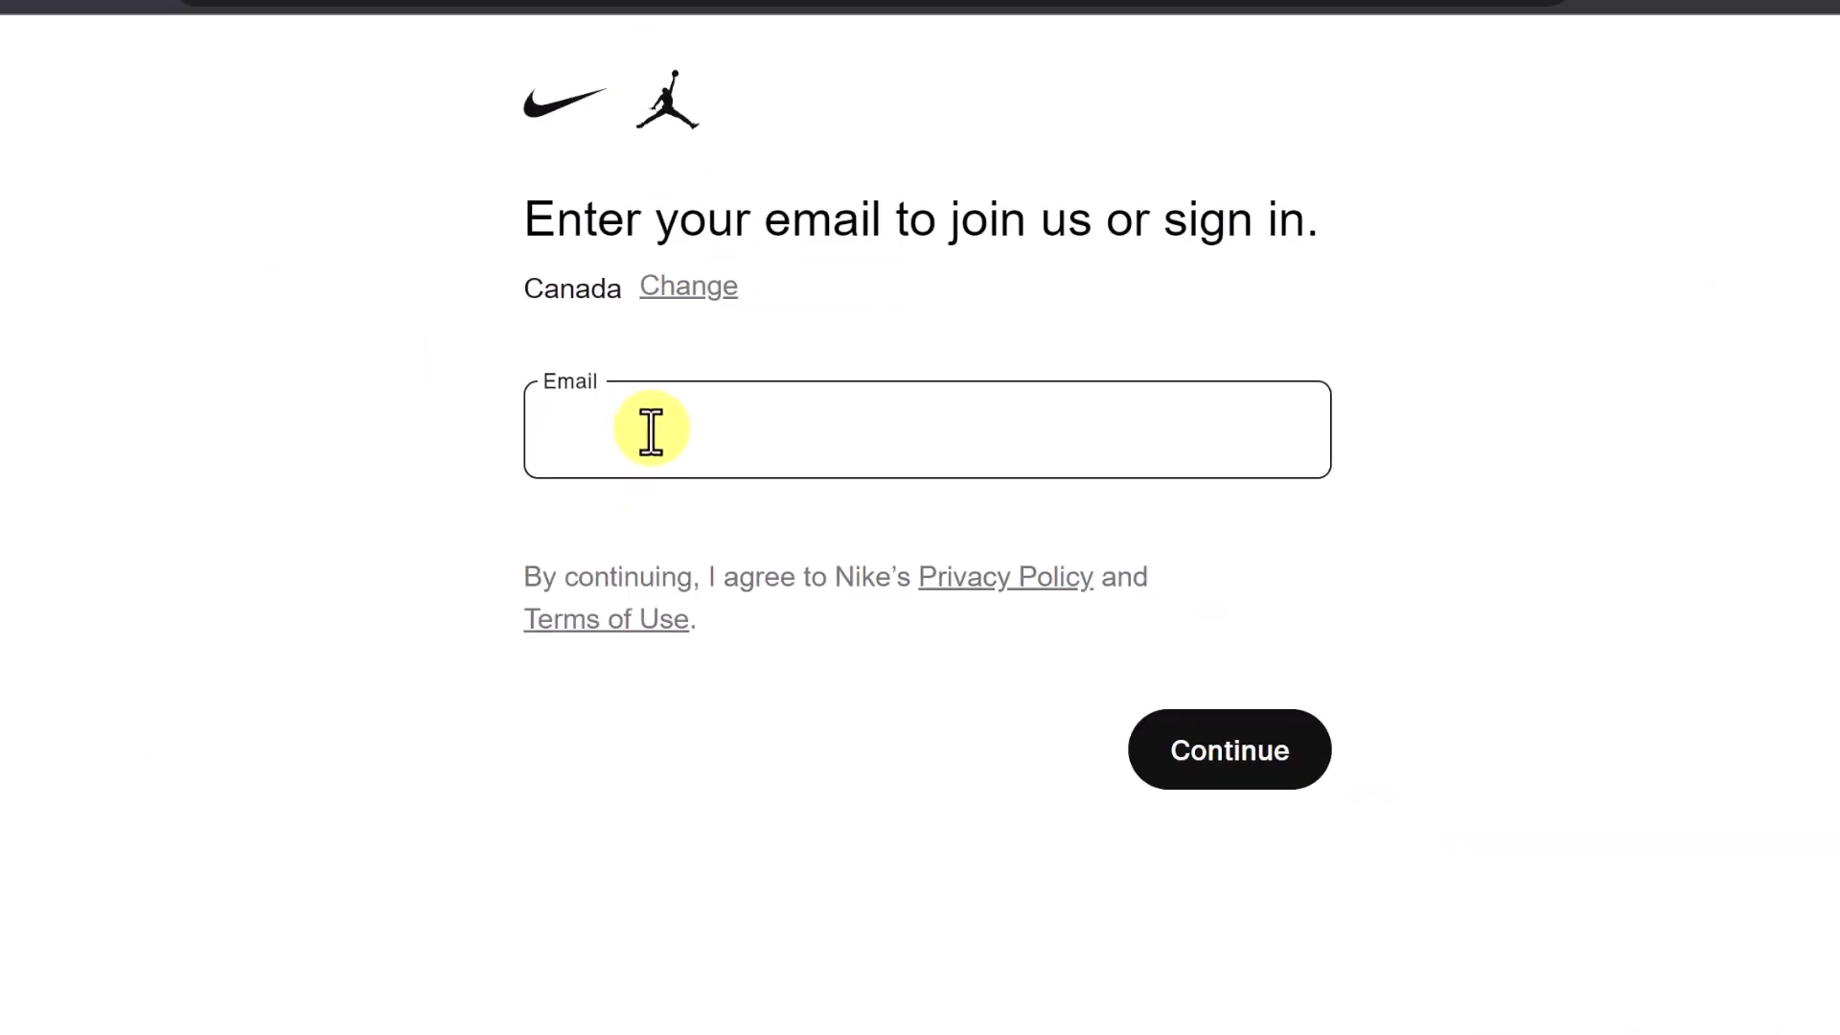
key(ctrl+v)
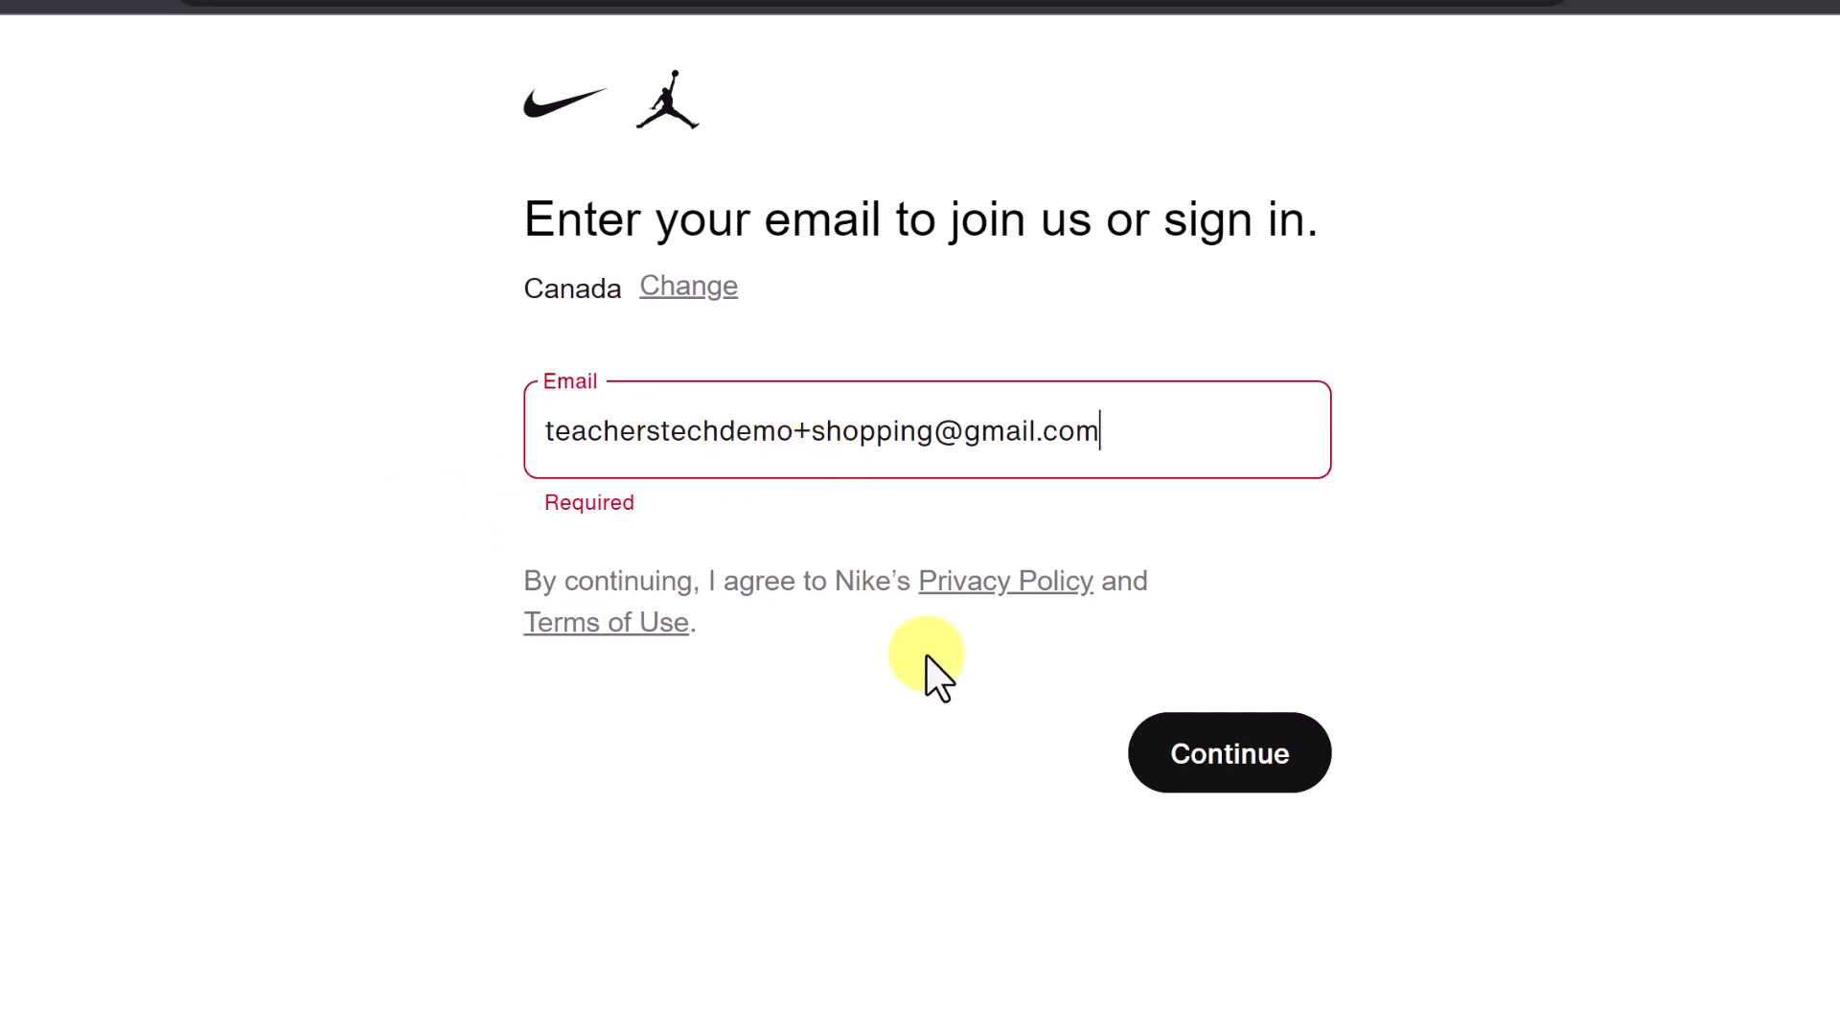
click(1211, 780)
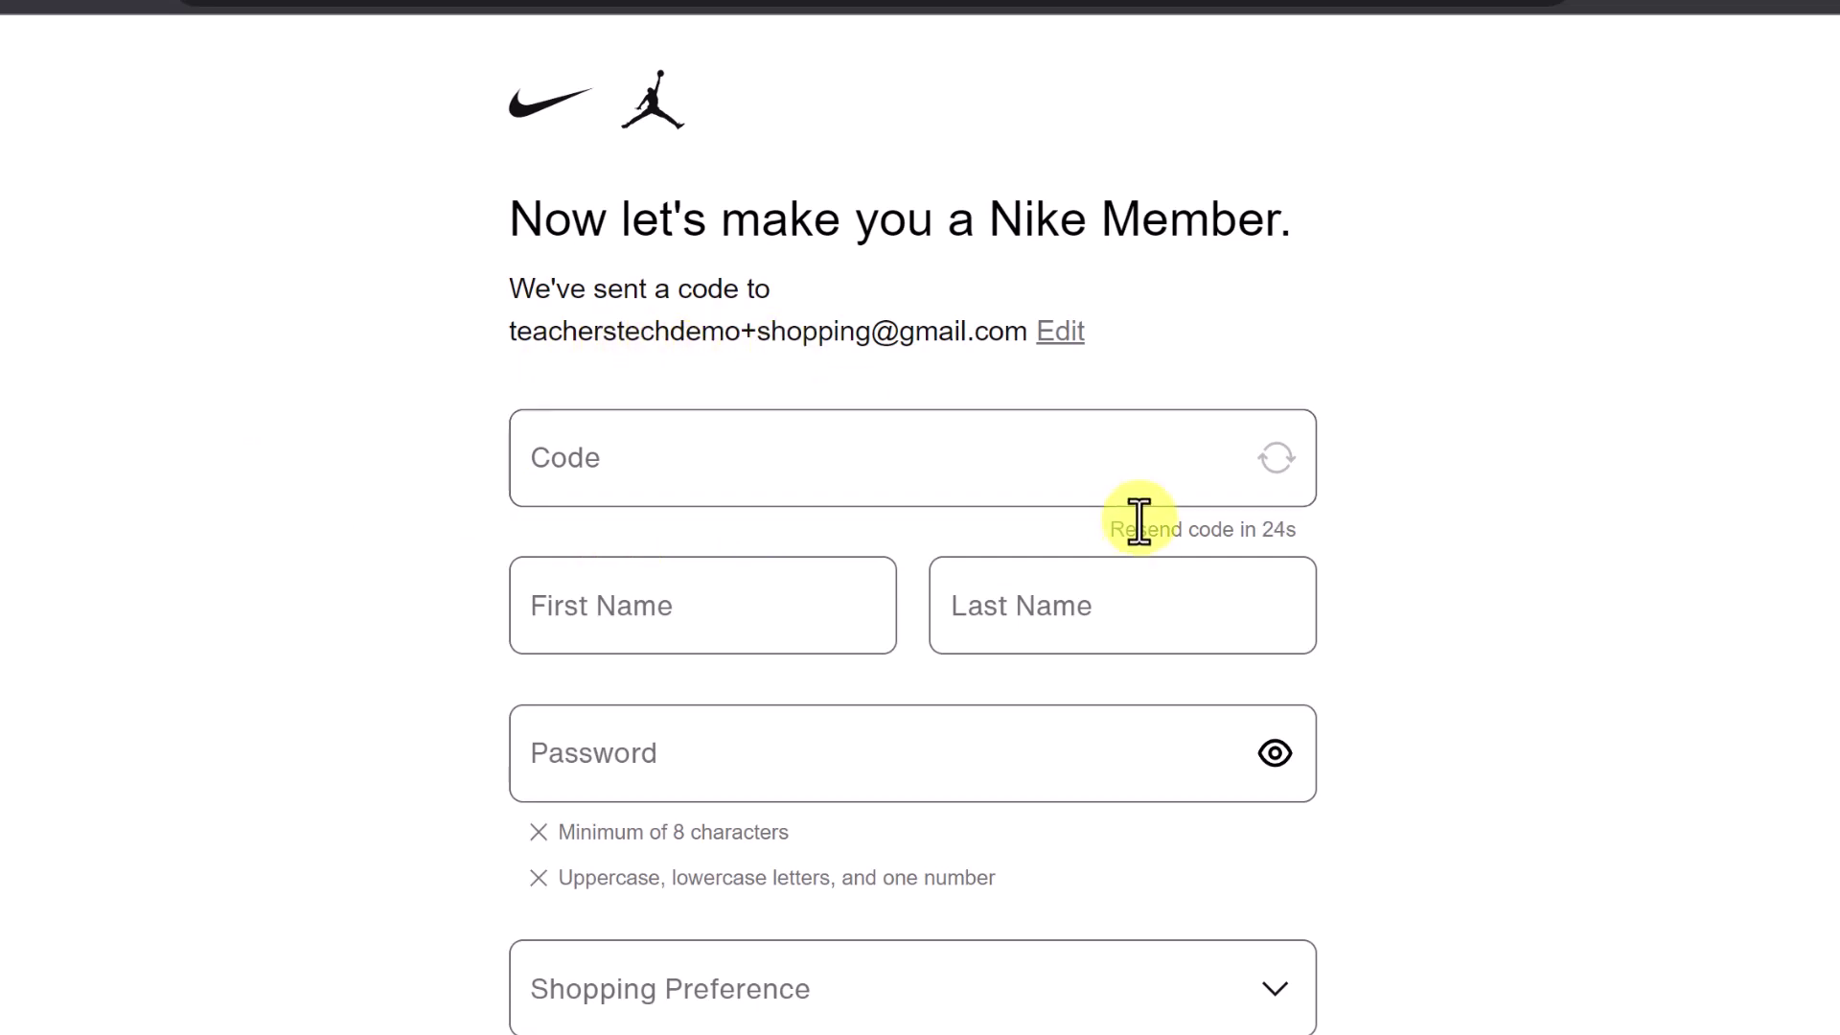
key(ctrl+Tab)
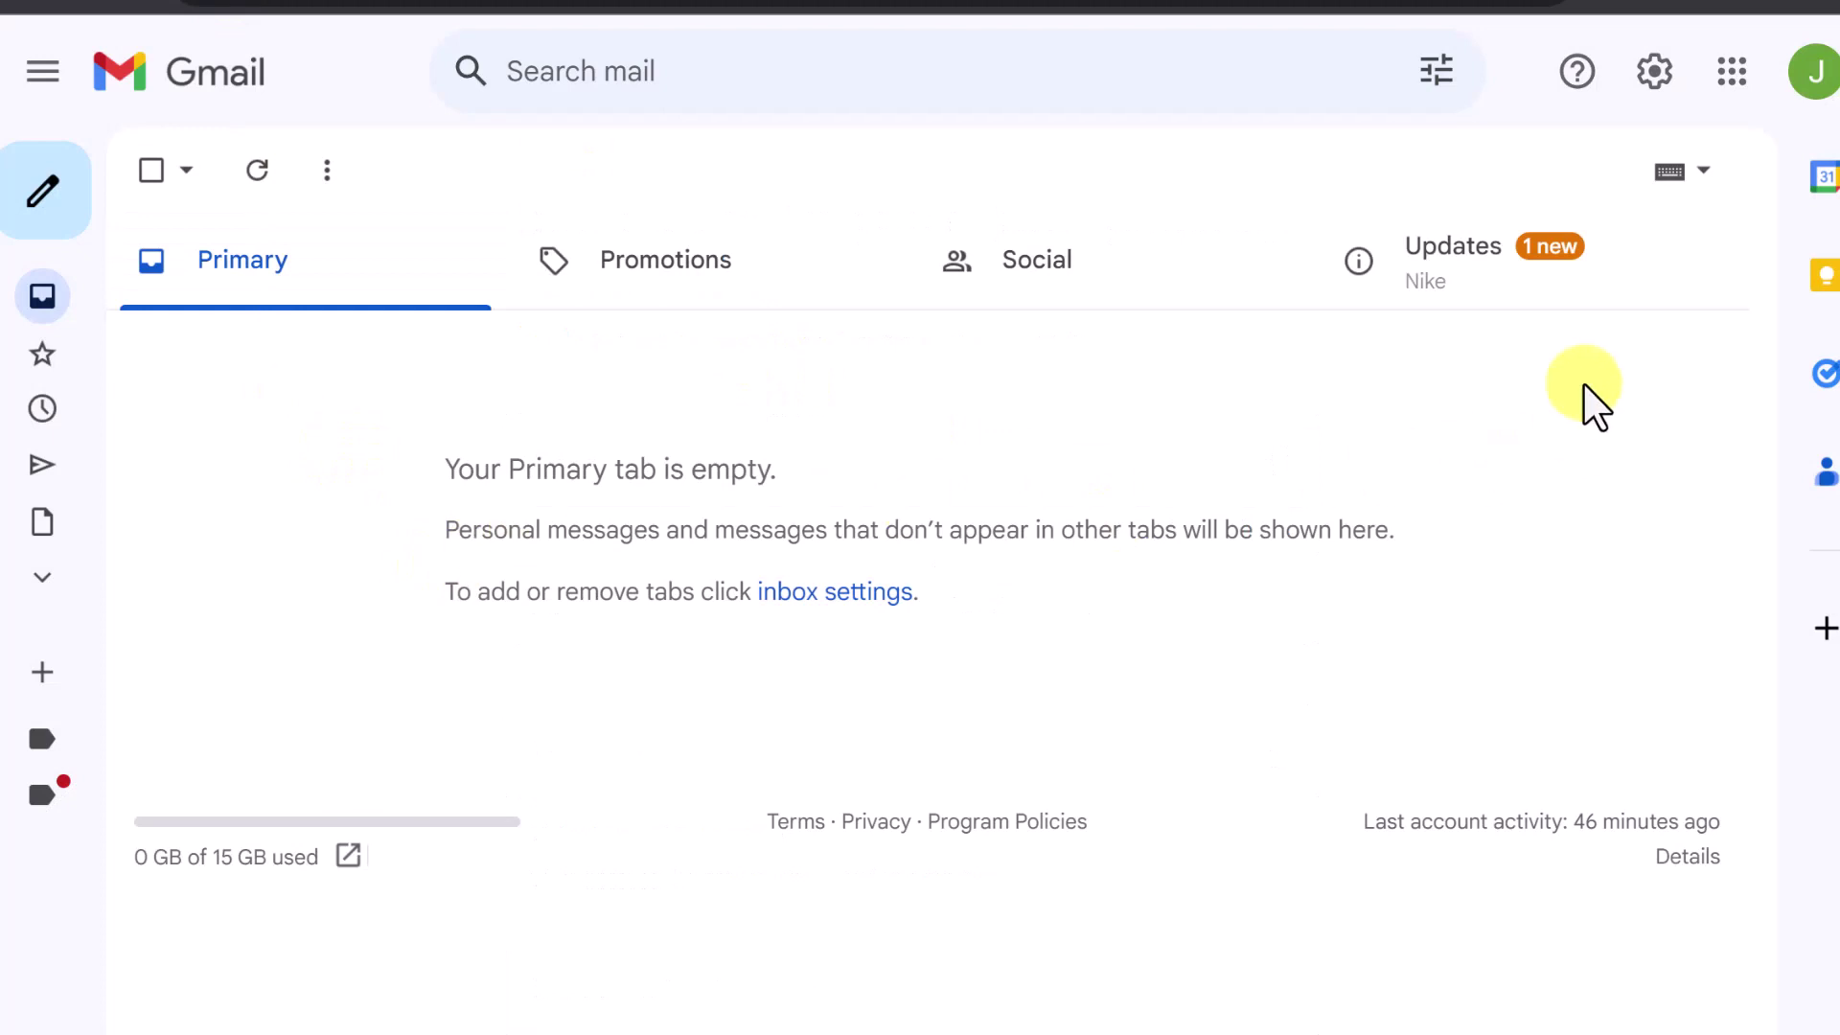
Check Nike's one-time code email in Updates and under the Shopping label, then go back to Inbox
click(1457, 287)
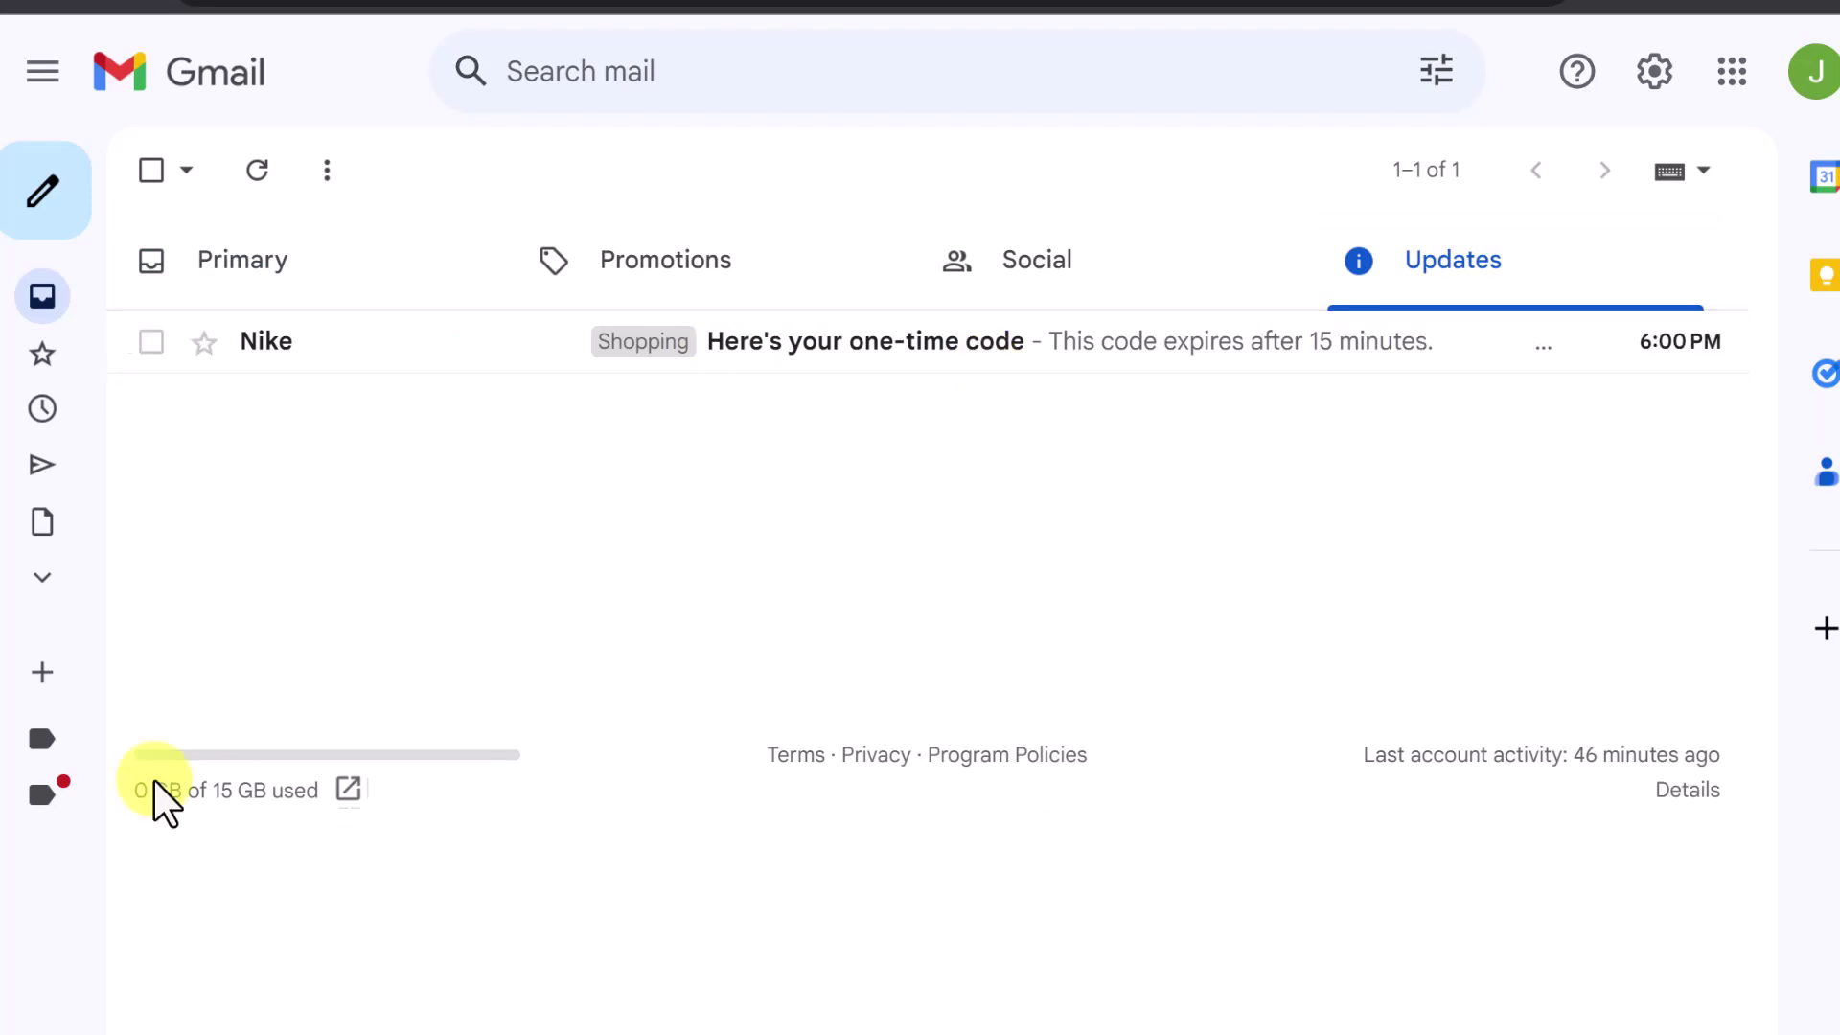
click(129, 797)
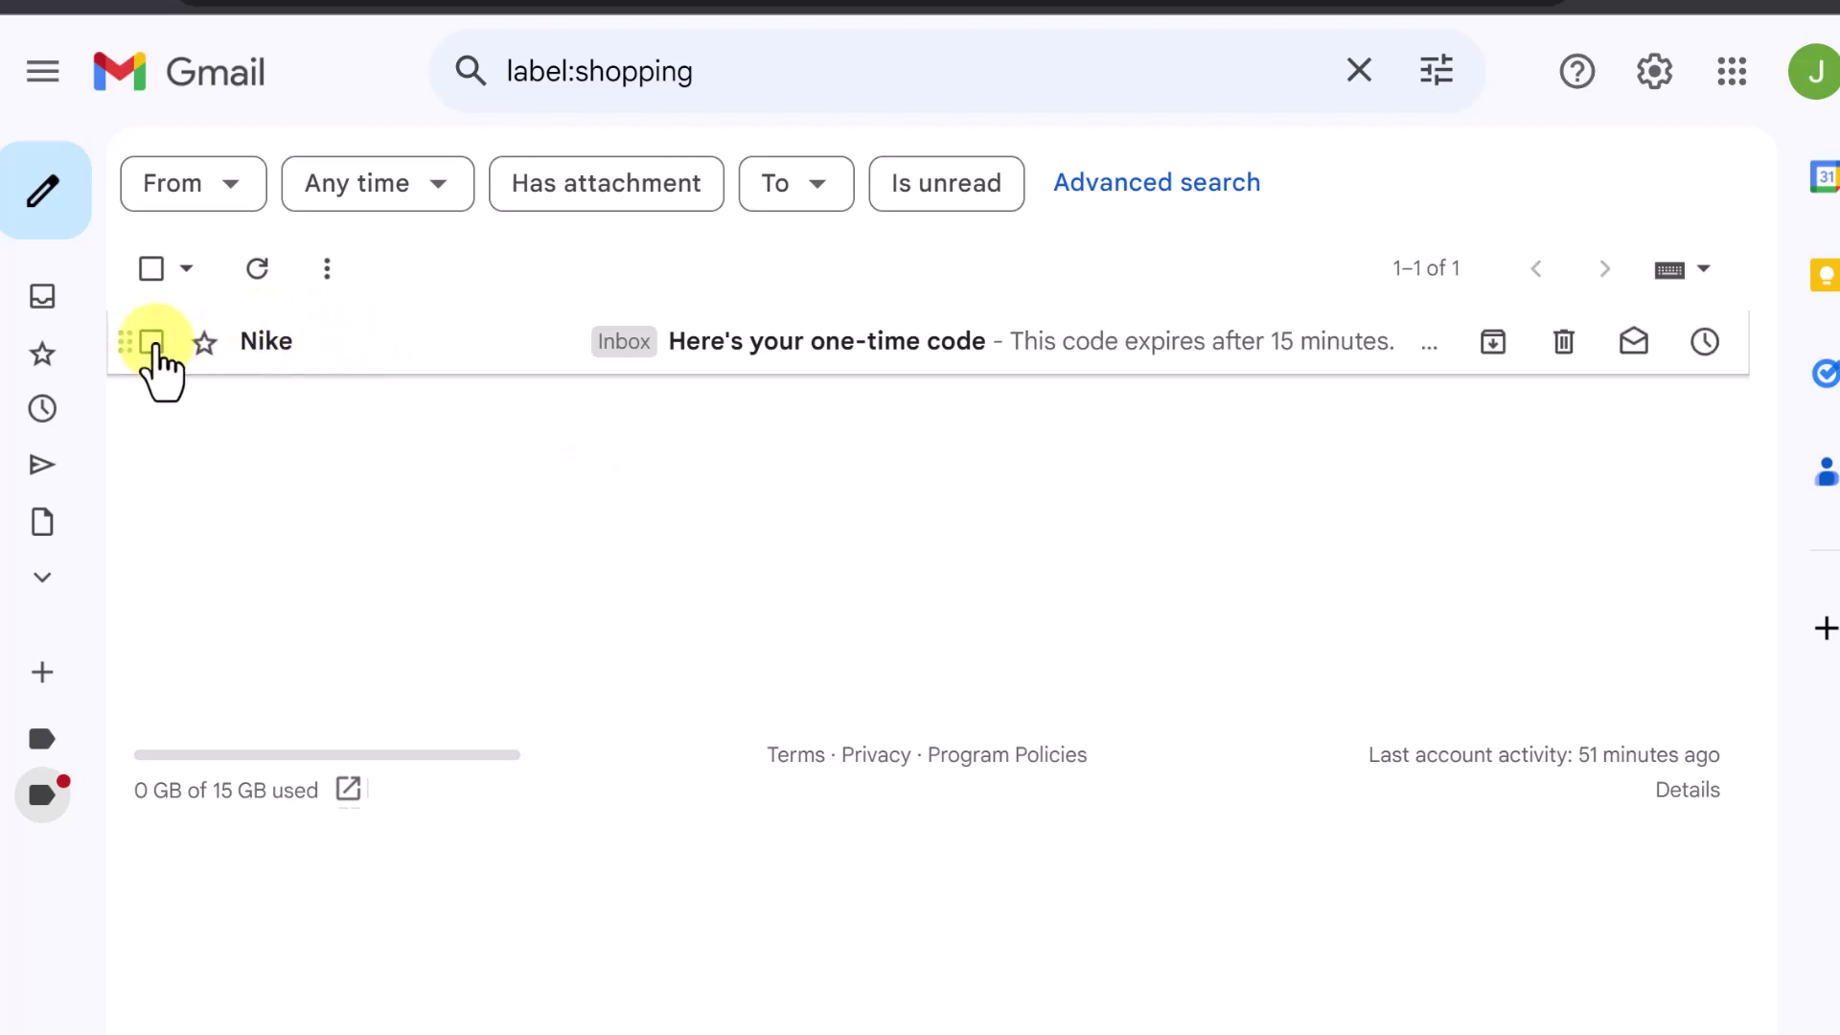
click(86, 303)
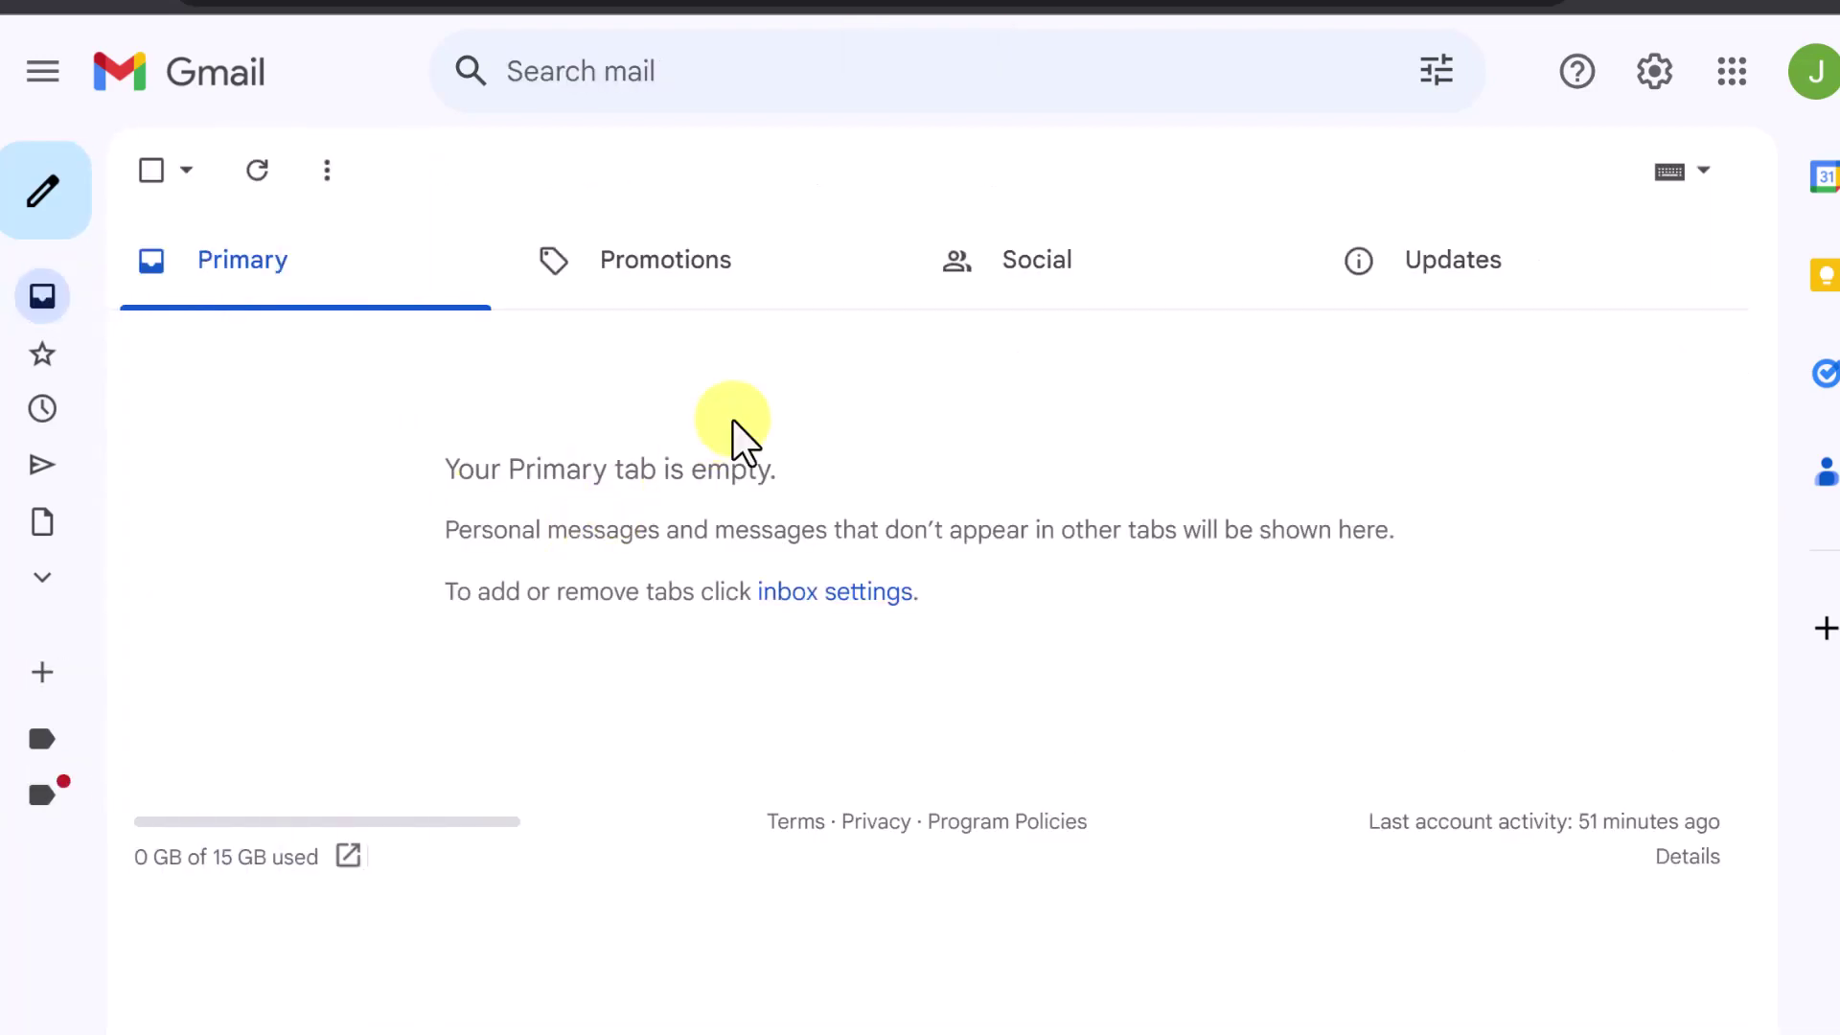